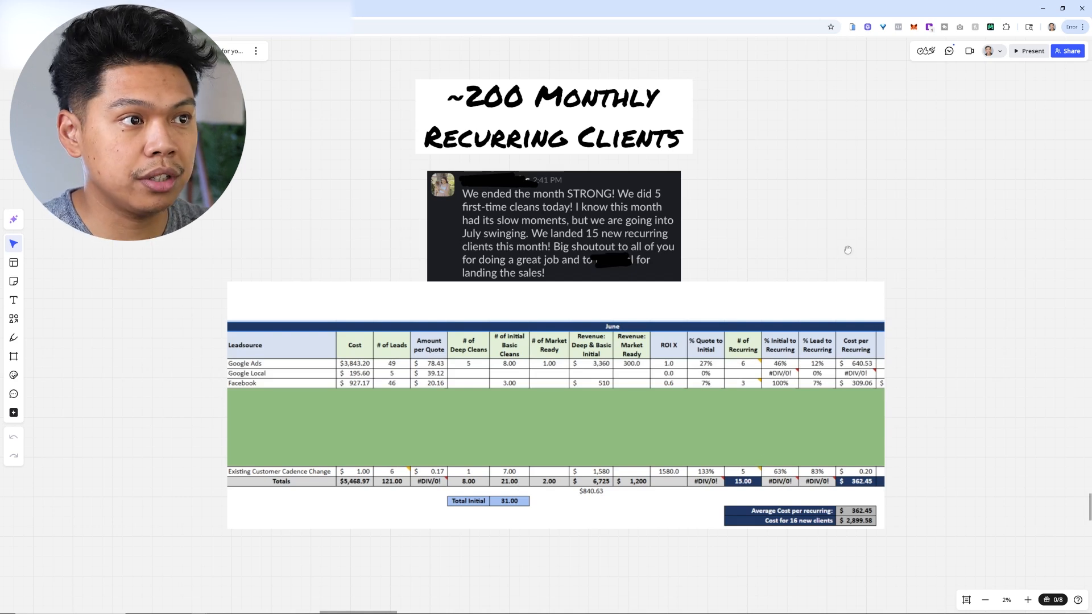
Step: Examine the team message and the June lead-source table under the ~200 Monthly Recurring Clients heading
drag(851, 254, 844, 251)
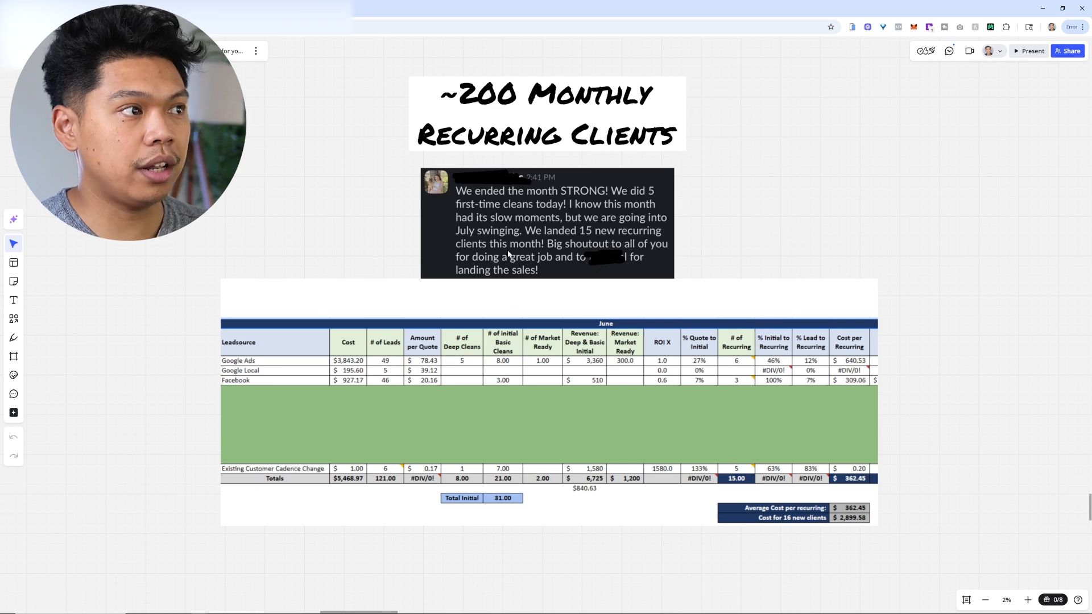
scroll(521, 262, down, 1)
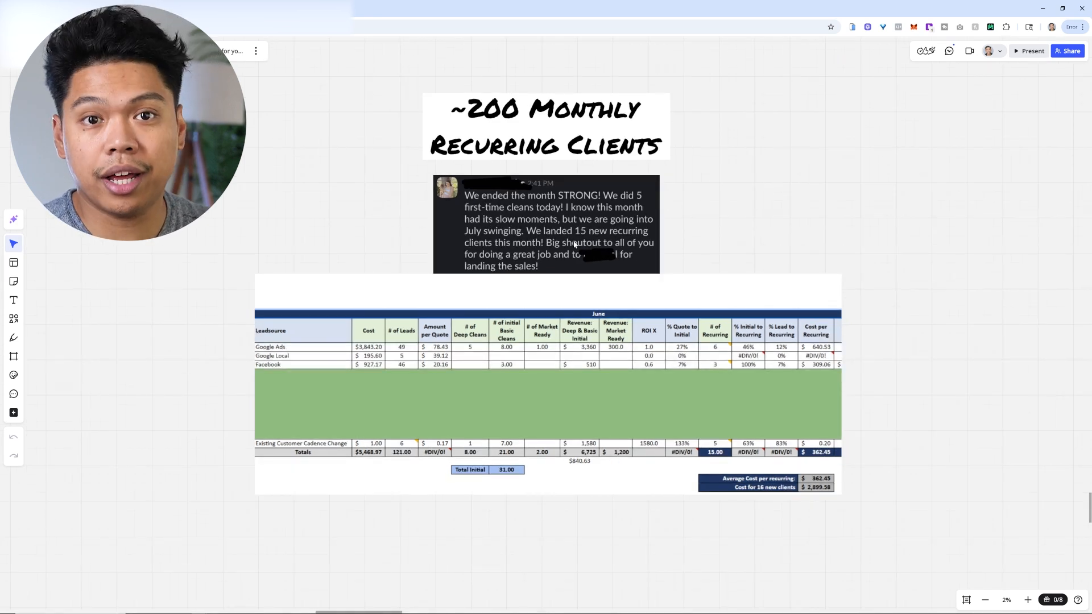
scroll(675, 284, down, 3)
scroll(672, 478, down, 2)
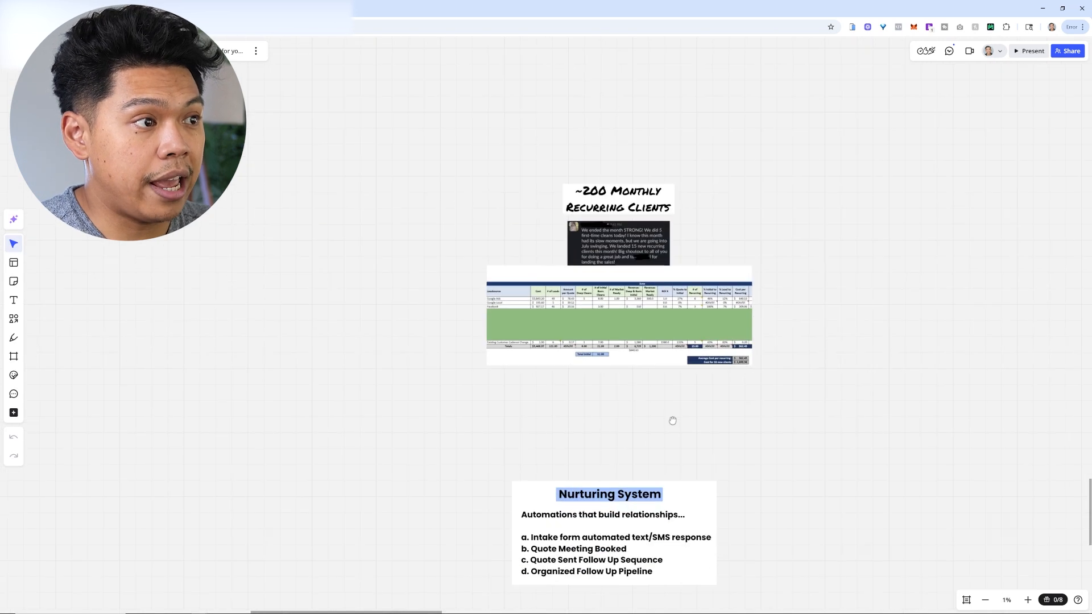
scroll(517, 301, up, 5)
scroll(568, 288, up, 2)
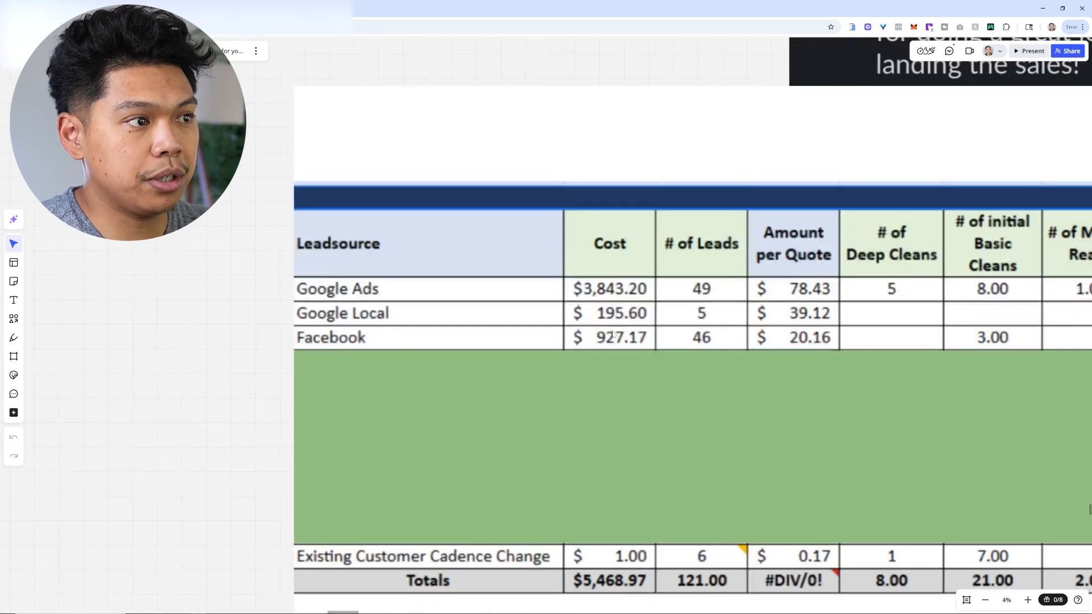
scroll(650, 276, down, 5)
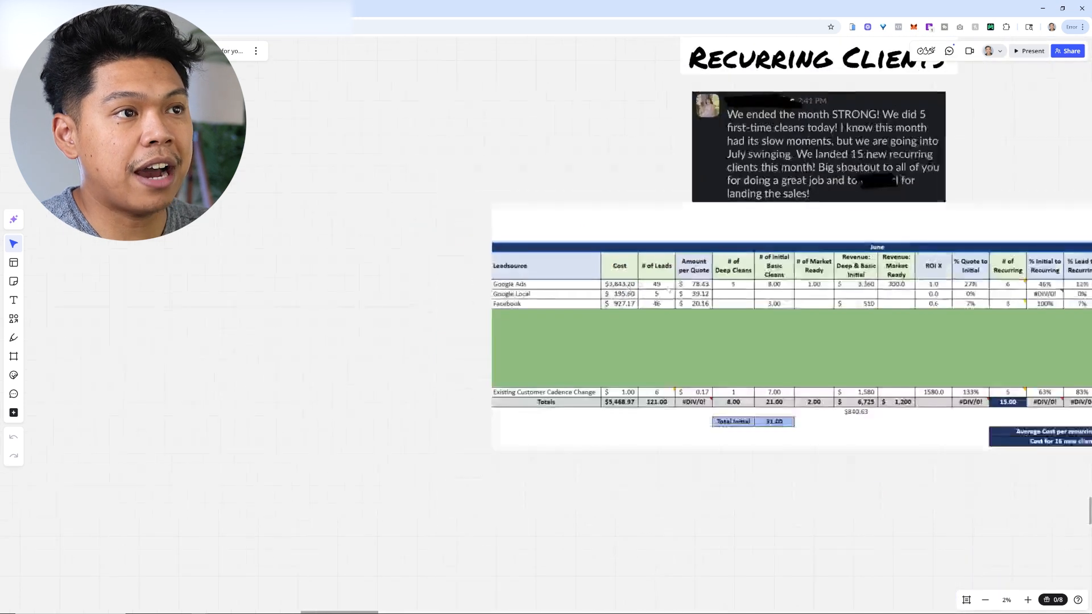
scroll(644, 378, down, 2)
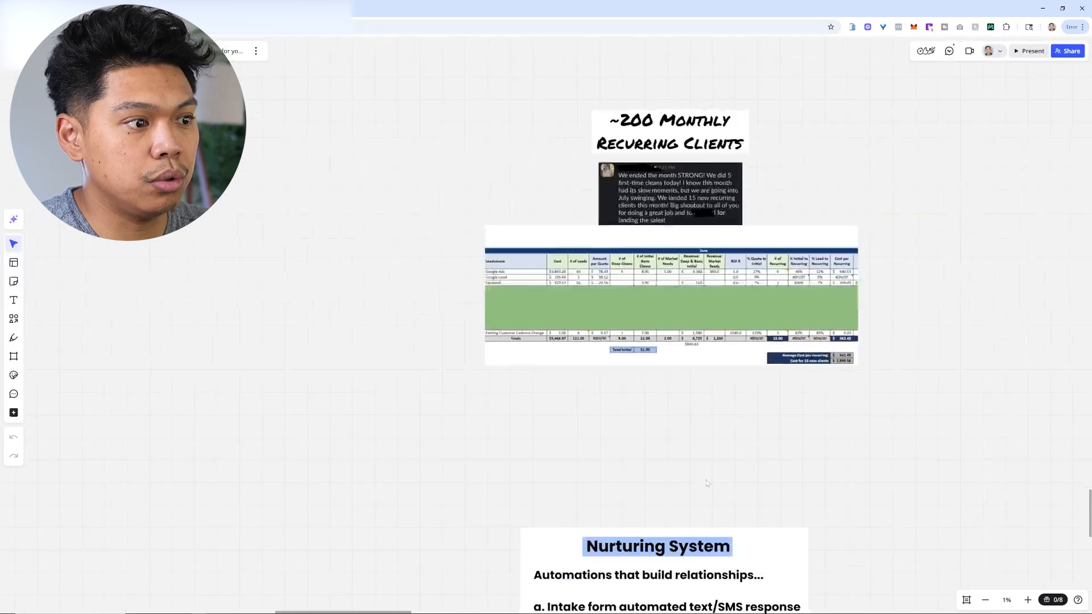
Step: Read the Nurturing System card and its list of relationship-building automations
scroll(658, 251, down, 3)
scroll(678, 362, up, 2)
scroll(679, 363, up, 3)
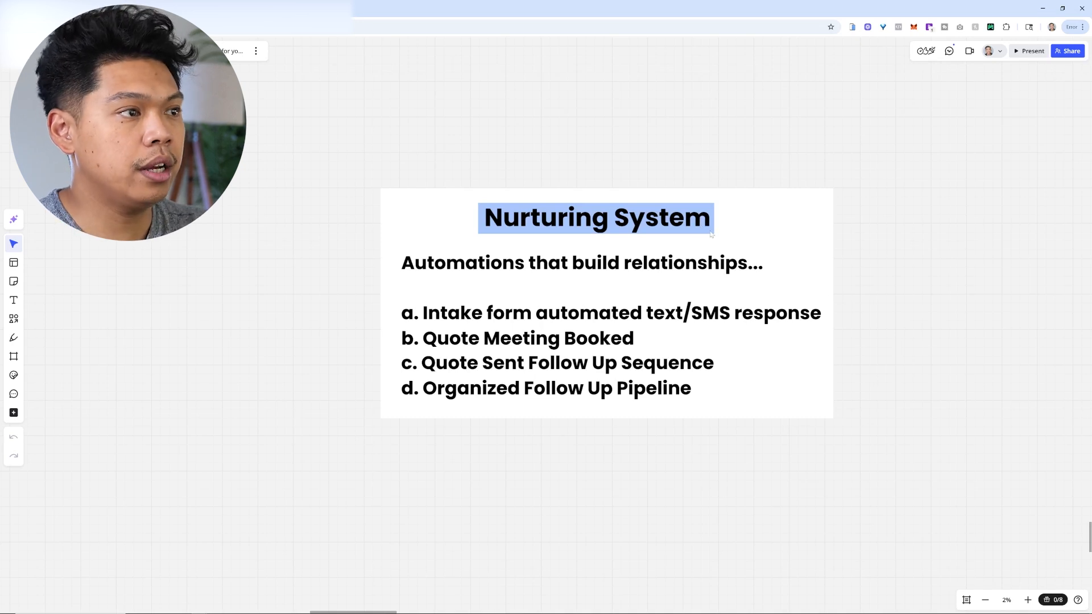
scroll(932, 285, right, 1)
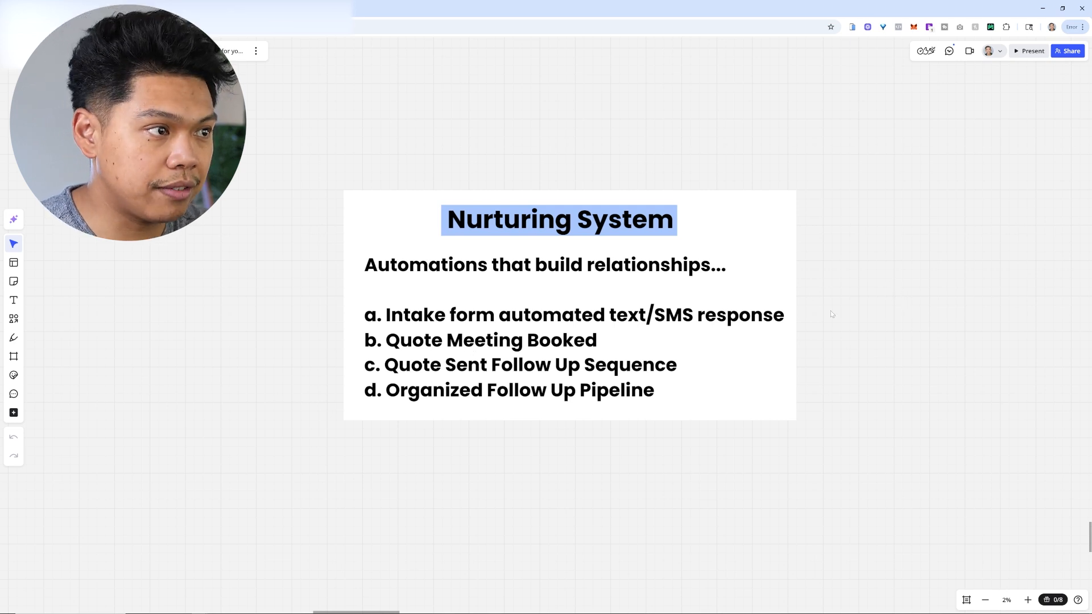
scroll(828, 312, down, 1)
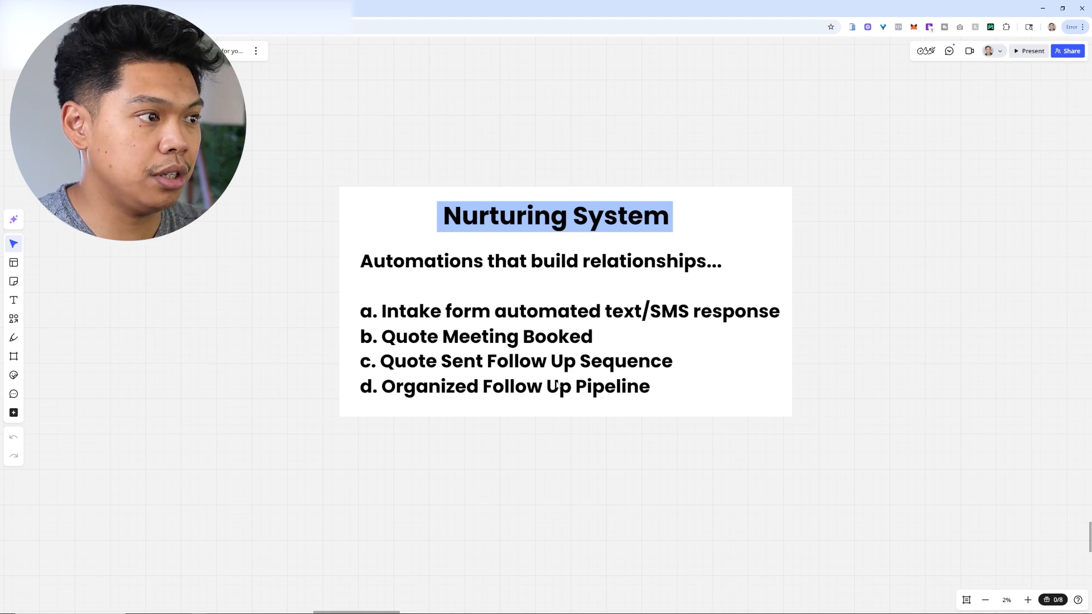
Step: Examine the intake form automated text/SMS response workflow from its survey trigger down to the last follow-up email
scroll(643, 397, down, 5)
scroll(635, 314, down, 5)
scroll(635, 313, down, 2)
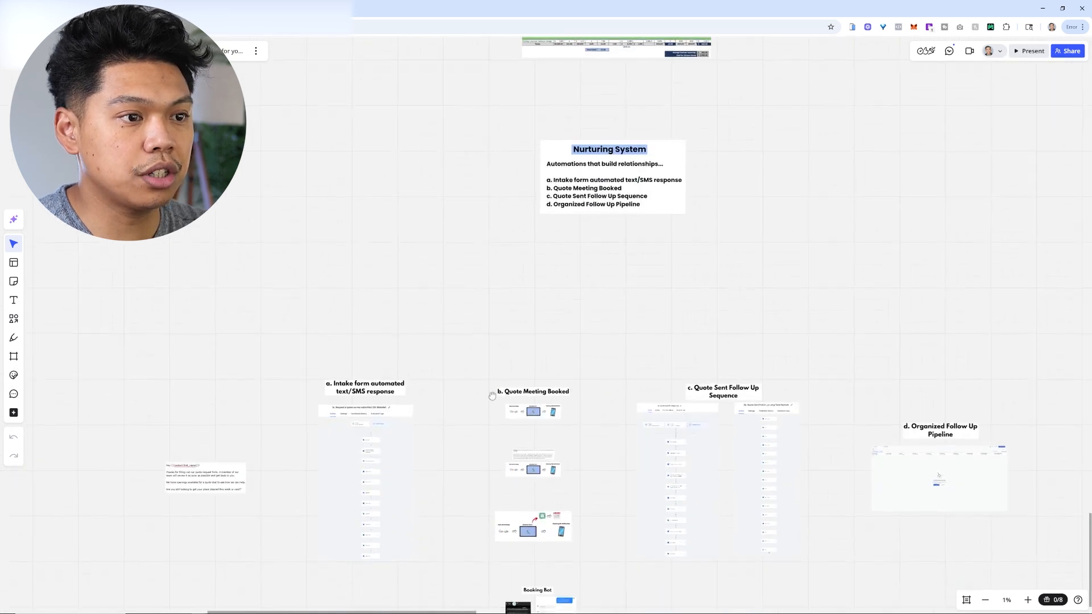
scroll(635, 313, left, 3)
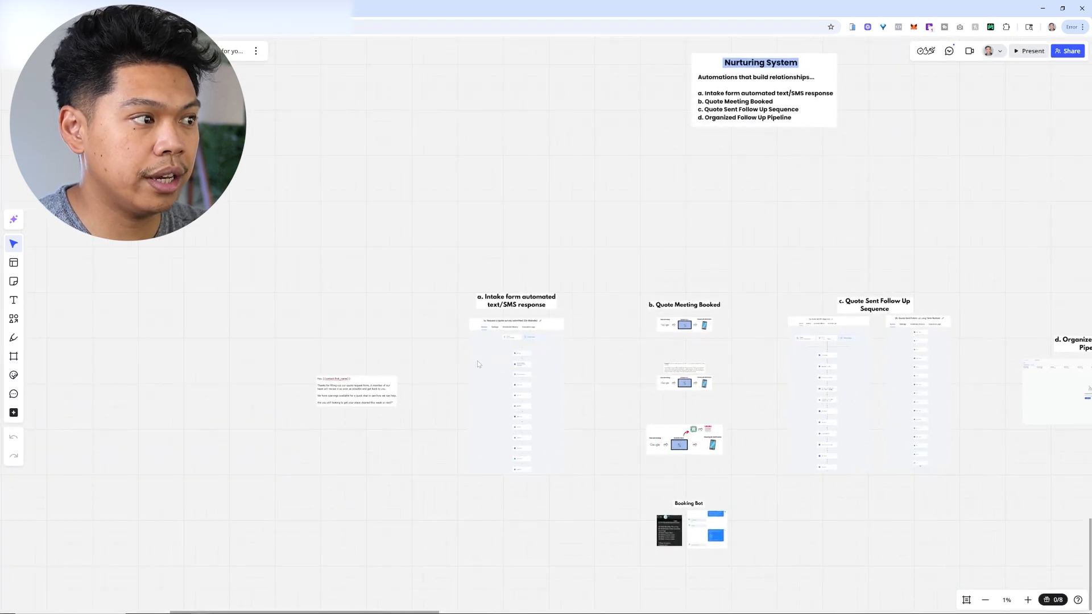
scroll(478, 367, up, 5)
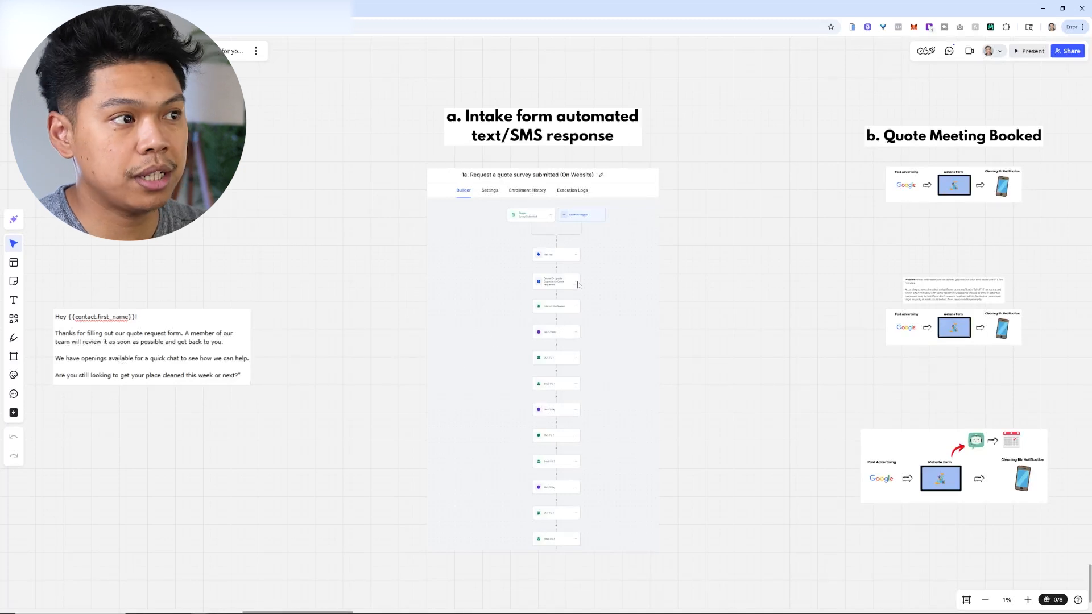
scroll(577, 266, up, 4)
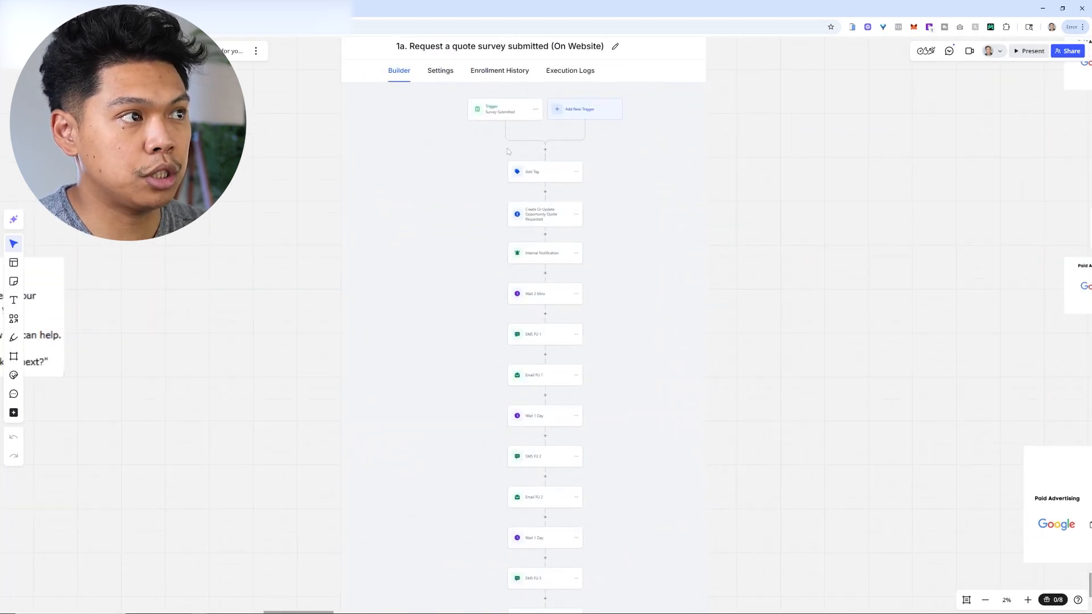
scroll(525, 271, down, 2)
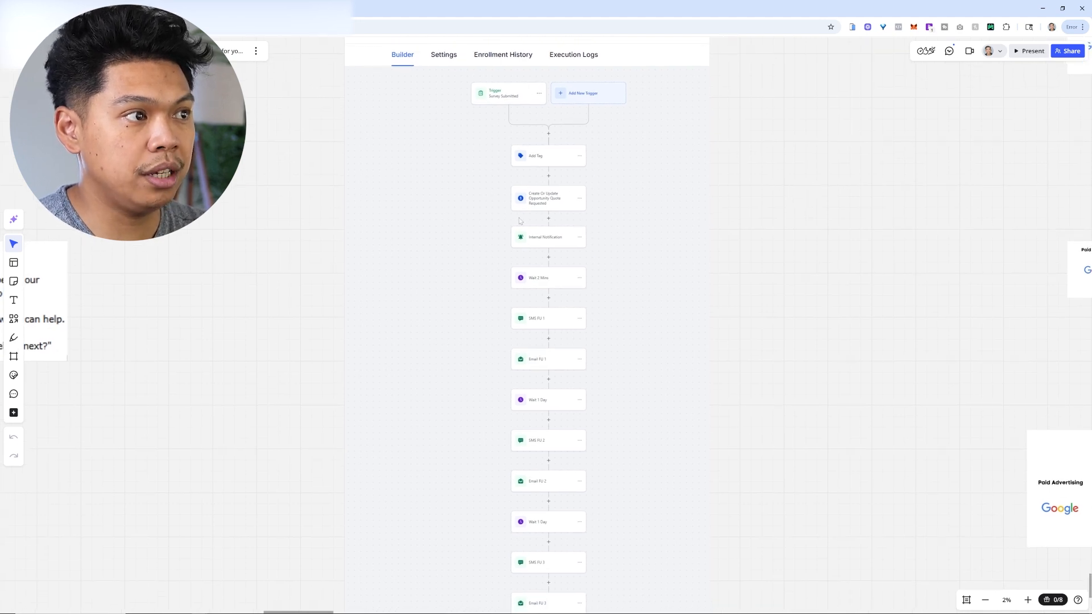
scroll(546, 254, up, 2)
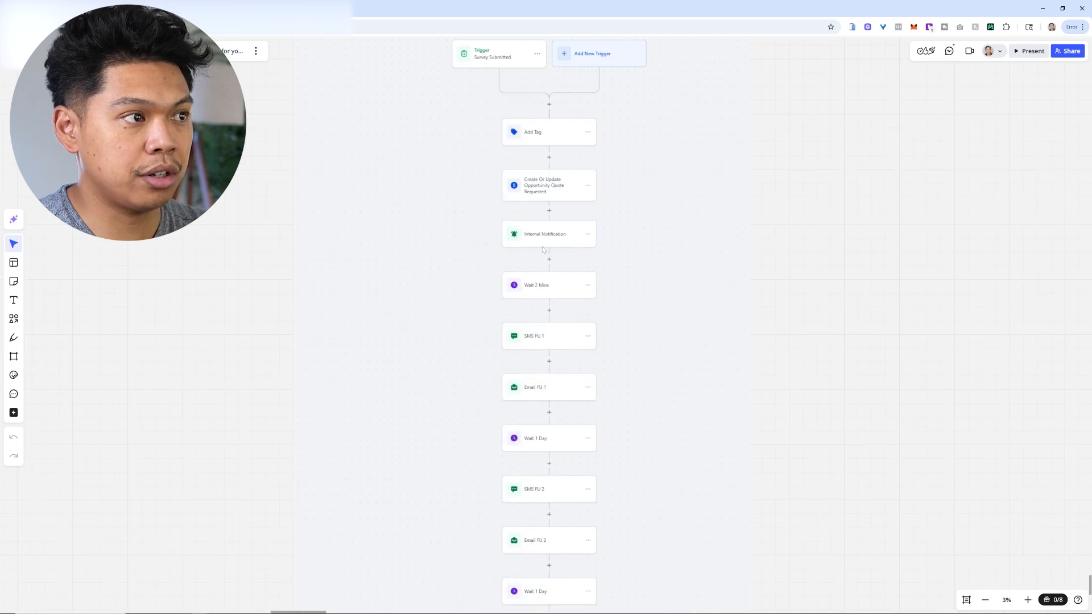
scroll(577, 294, down, 3)
scroll(579, 276, down, 4)
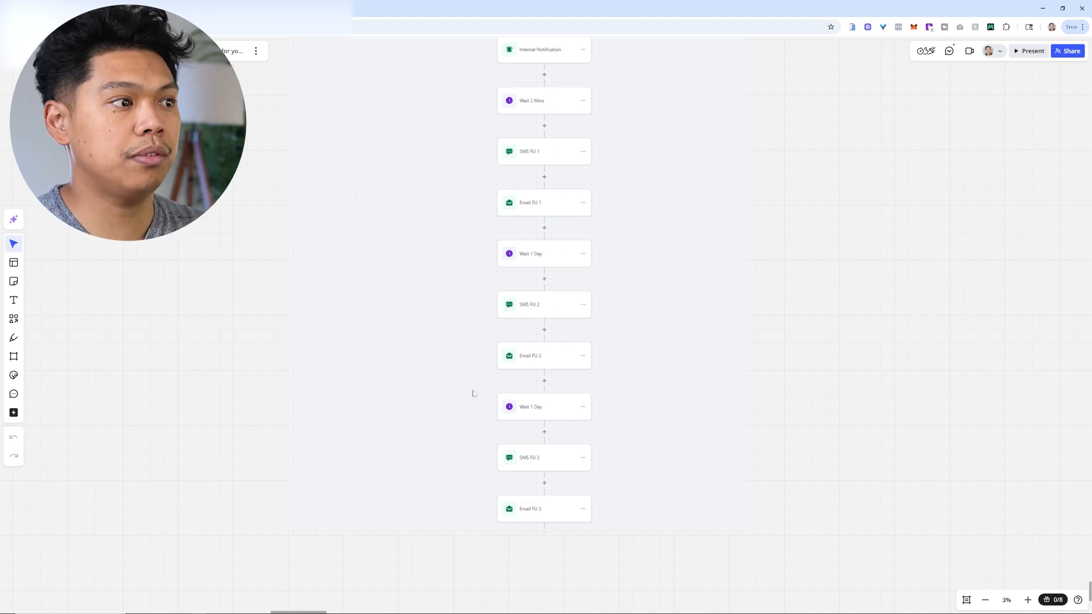
Step: Read the quote request reply message placed beside the intake form workflow
drag(326, 233, 414, 275)
scroll(400, 260, down, 3)
drag(261, 240, 615, 259)
scroll(253, 221, up, 1)
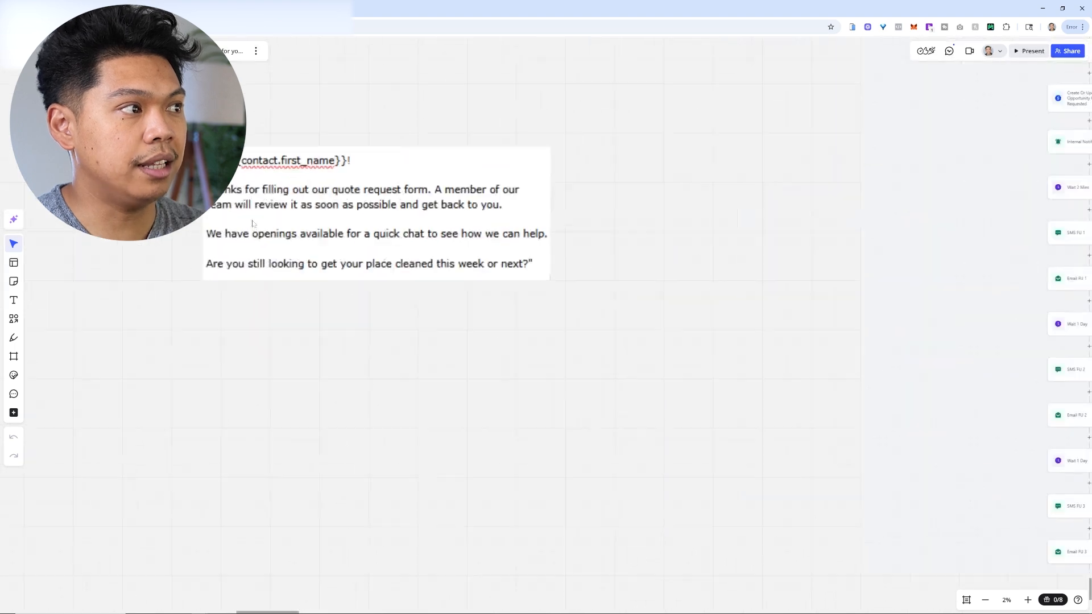
scroll(253, 222, up, 1)
drag(300, 231, 312, 246)
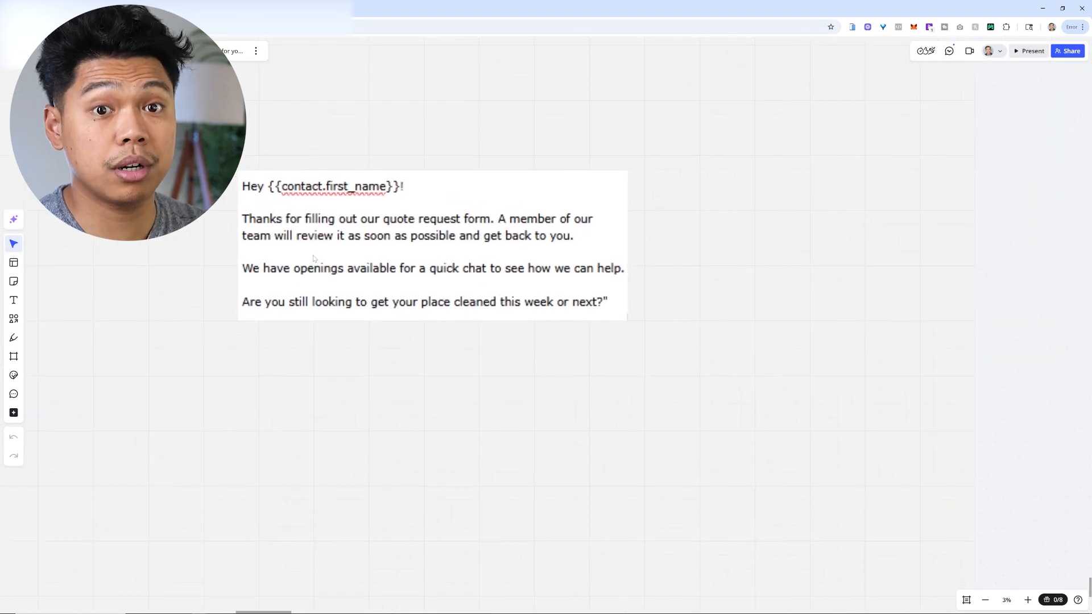
drag(356, 276, 373, 296)
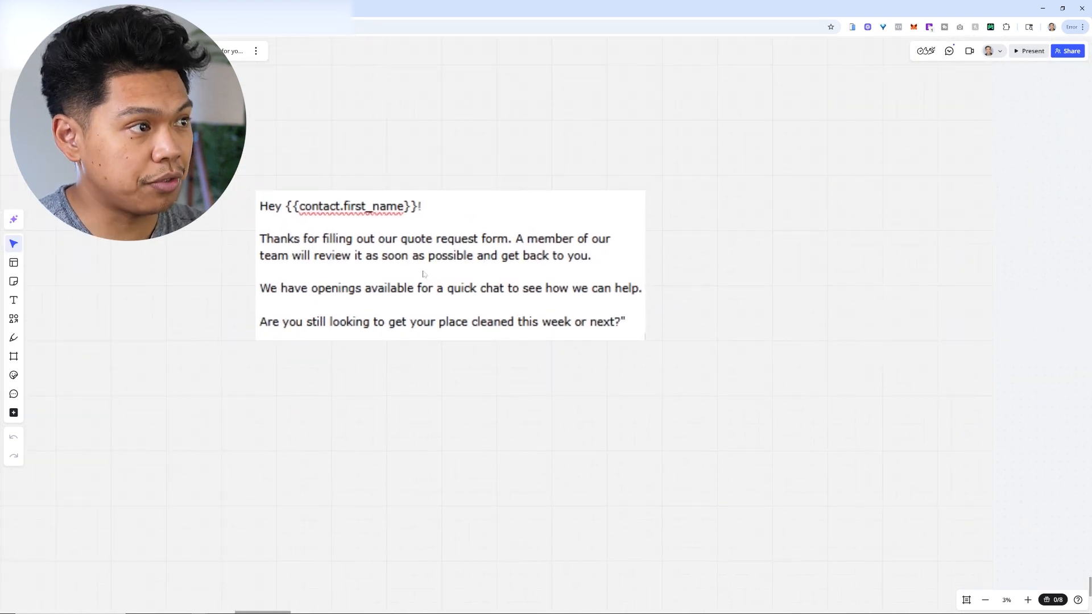
drag(510, 275, 516, 288)
scroll(699, 243, down, 1)
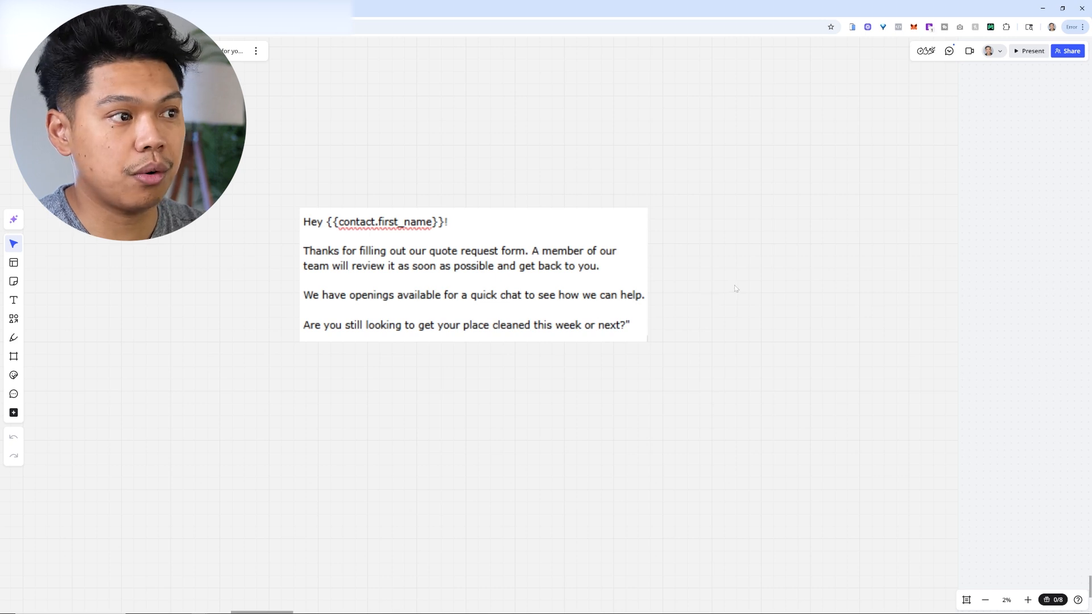
Step: Examine the Quote Meeting Booked section's basic lead flow diagram and the Problem? note about slow lead response
scroll(733, 288, down, 3)
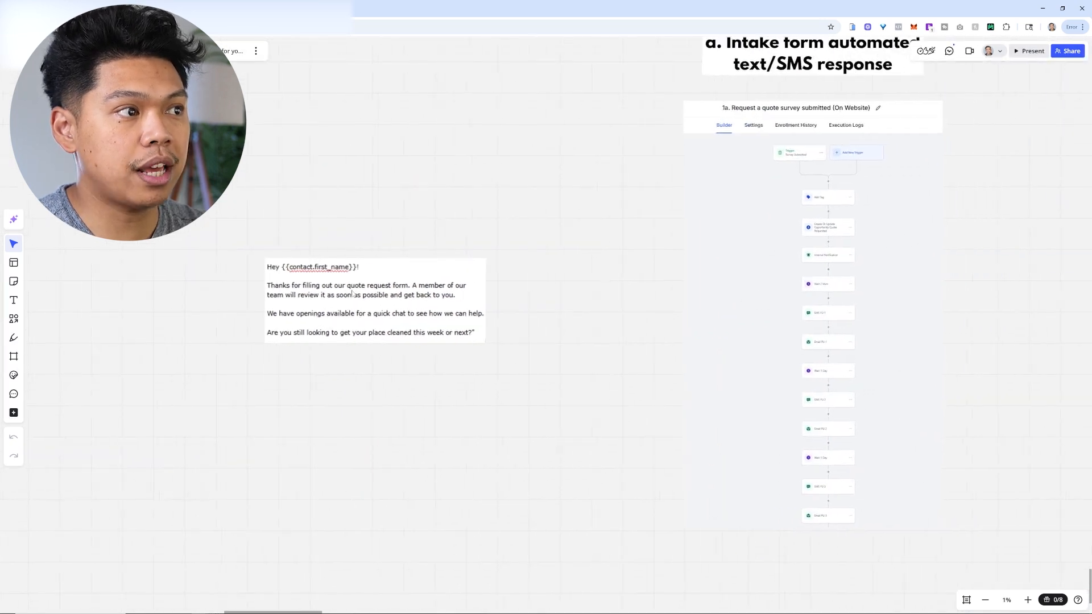
scroll(465, 259, right, 10)
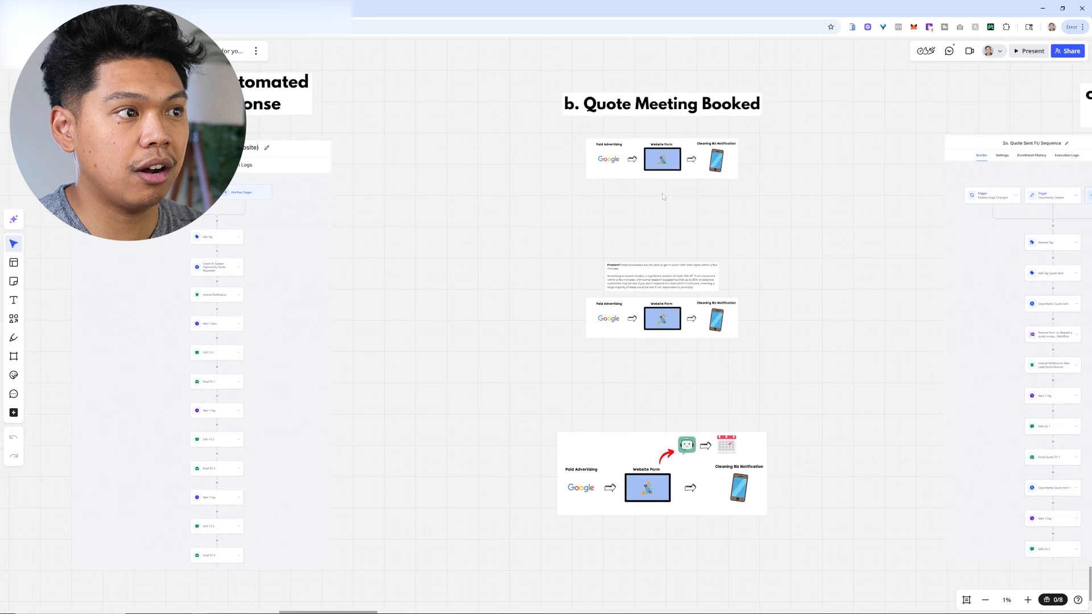
scroll(662, 197, up, 5)
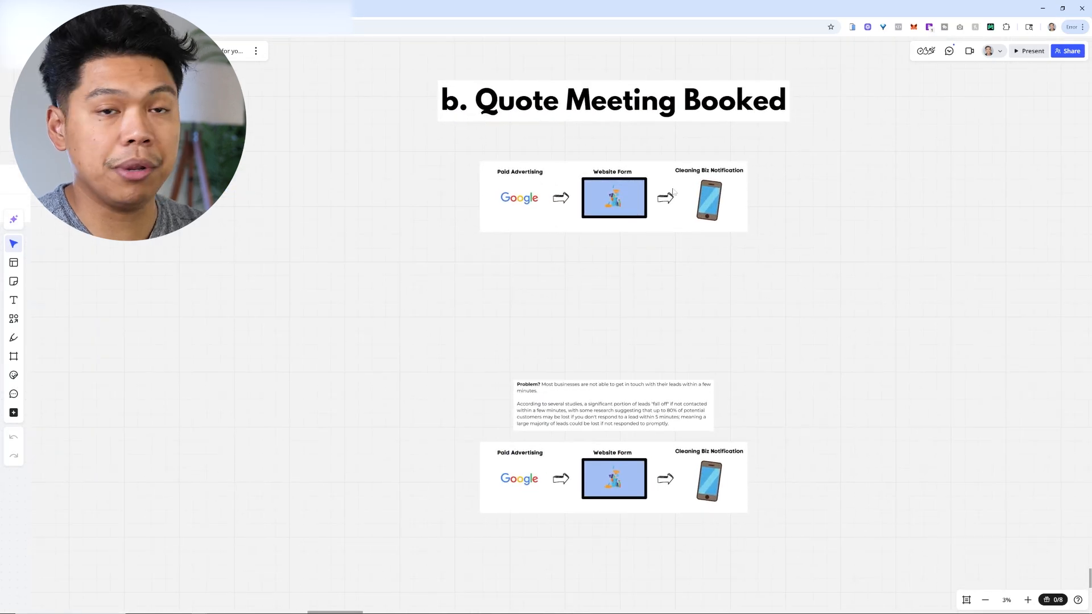
scroll(706, 94, up, 2)
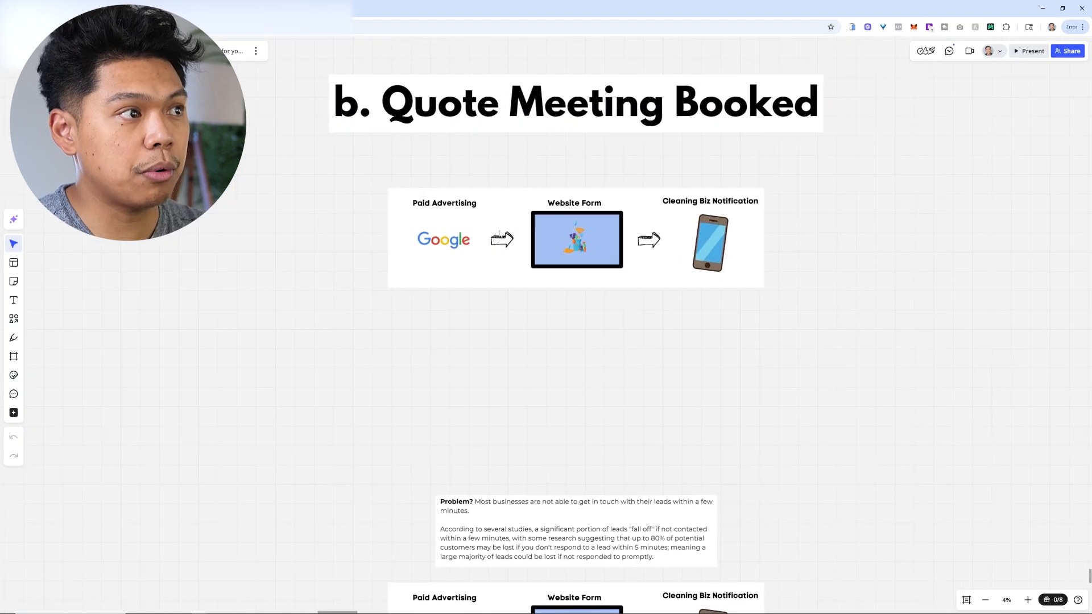
scroll(498, 234, up, 1)
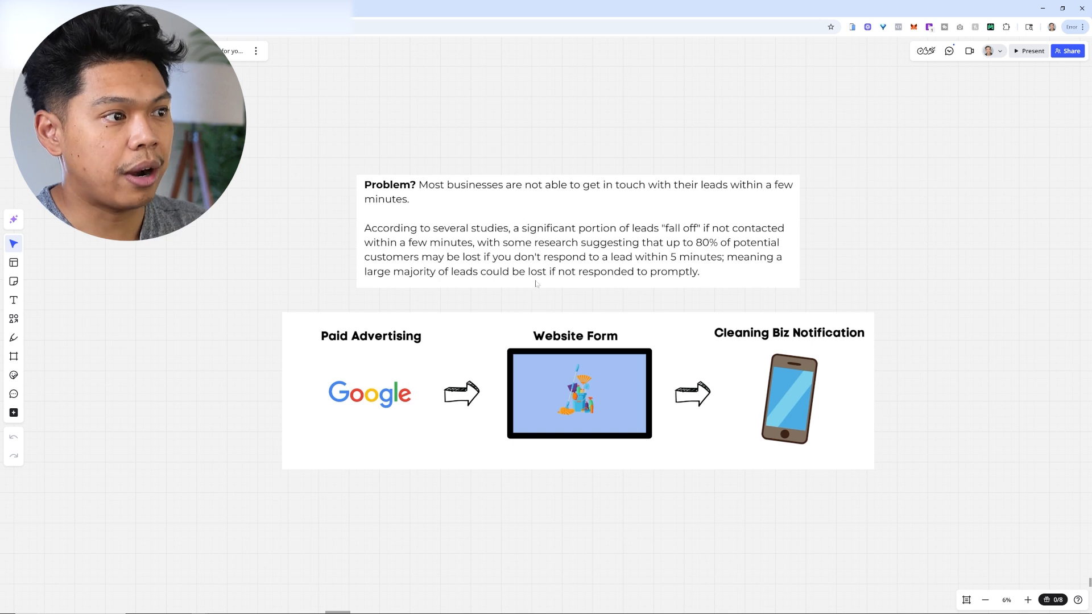
Step: Examine the lead flow diagram that adds a chatbot and calendar booking after the website form
scroll(569, 228, down, 6)
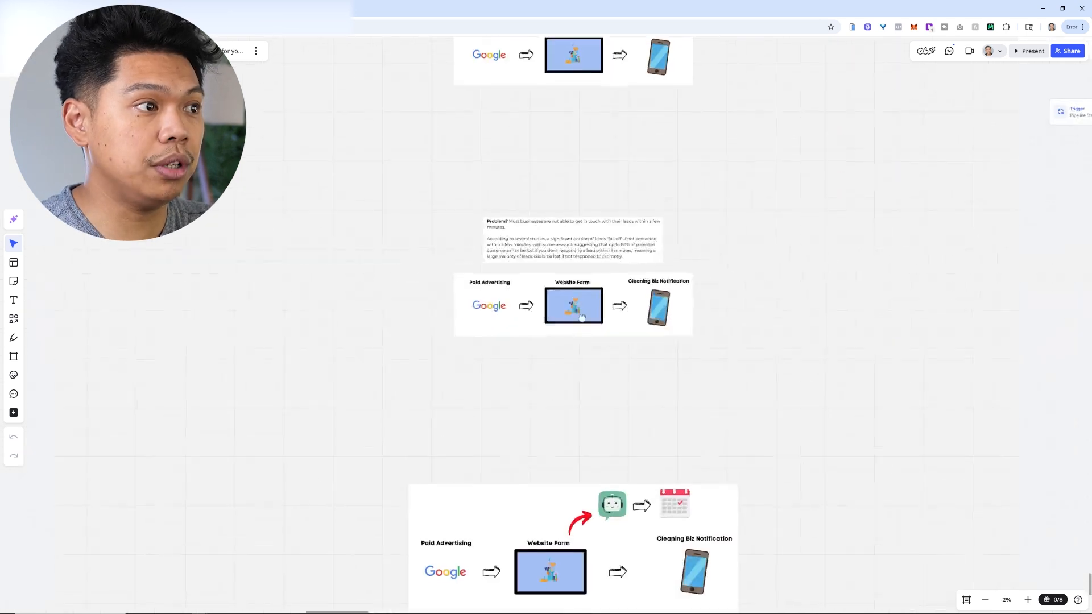
scroll(584, 264, up, 4)
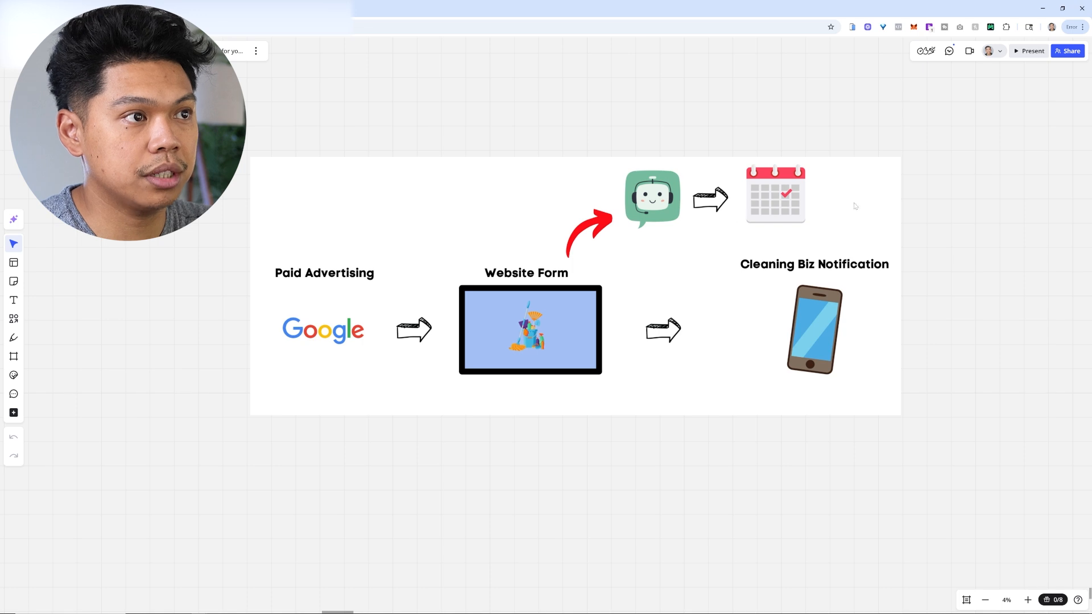
scroll(643, 398, down, 2)
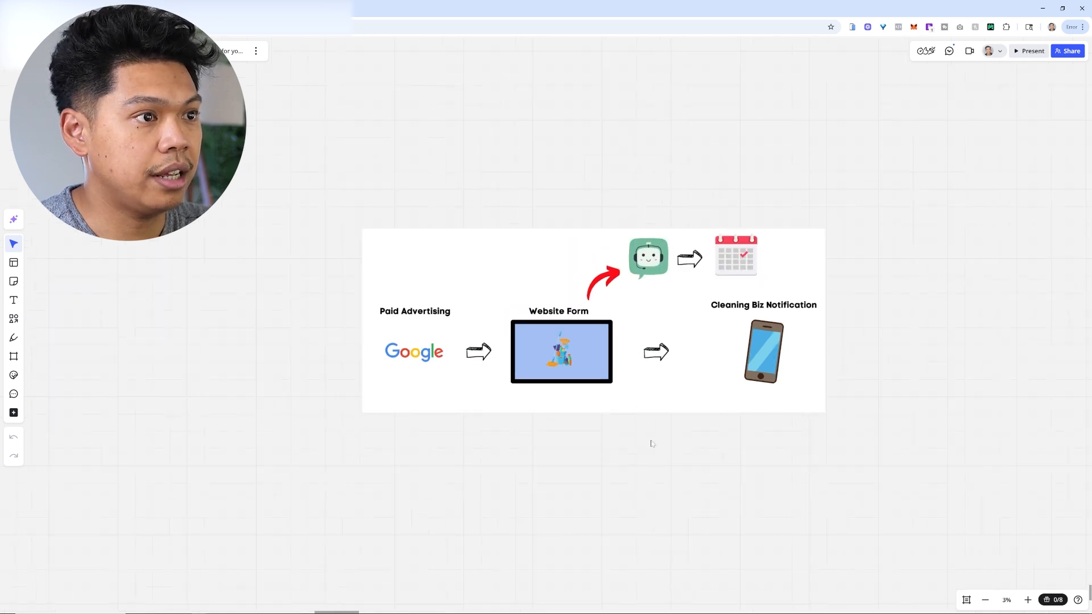
drag(658, 436, 665, 390)
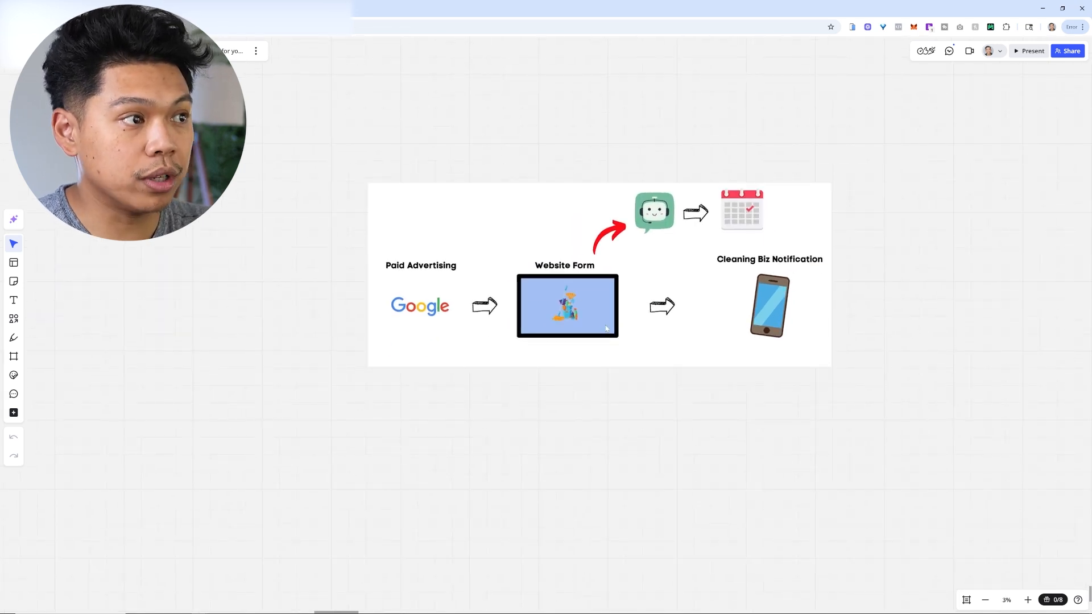
scroll(731, 202, up, 2)
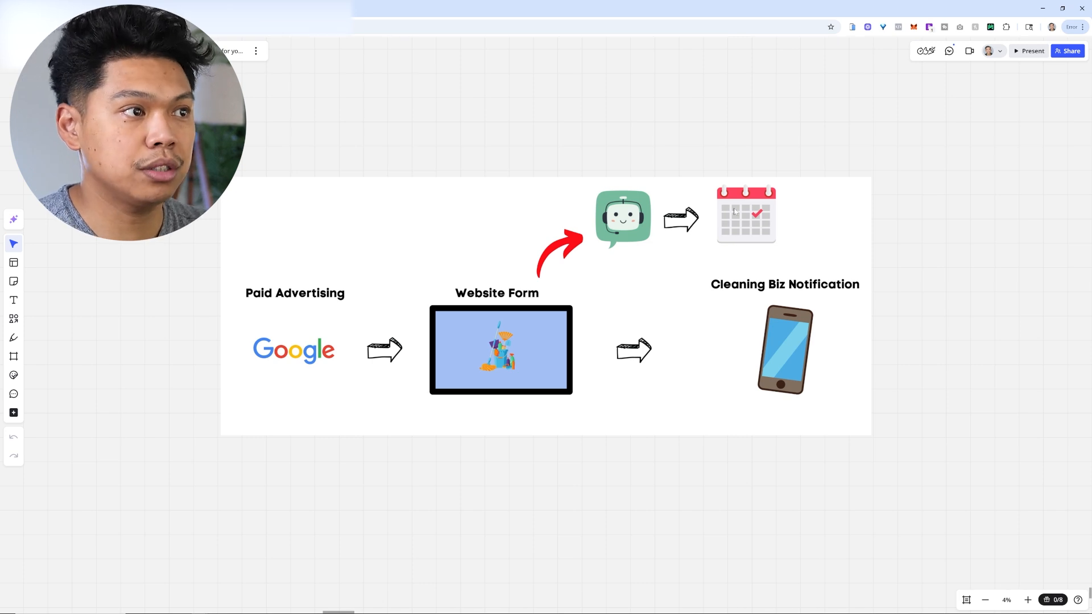
Step: Examine the Booking Bot section's booked-appointments message and sample chat conversation
scroll(670, 269, down, 2)
drag(636, 347, 636, 233)
scroll(630, 298, down, 2)
scroll(643, 244, up, 2)
scroll(643, 277, down, 3)
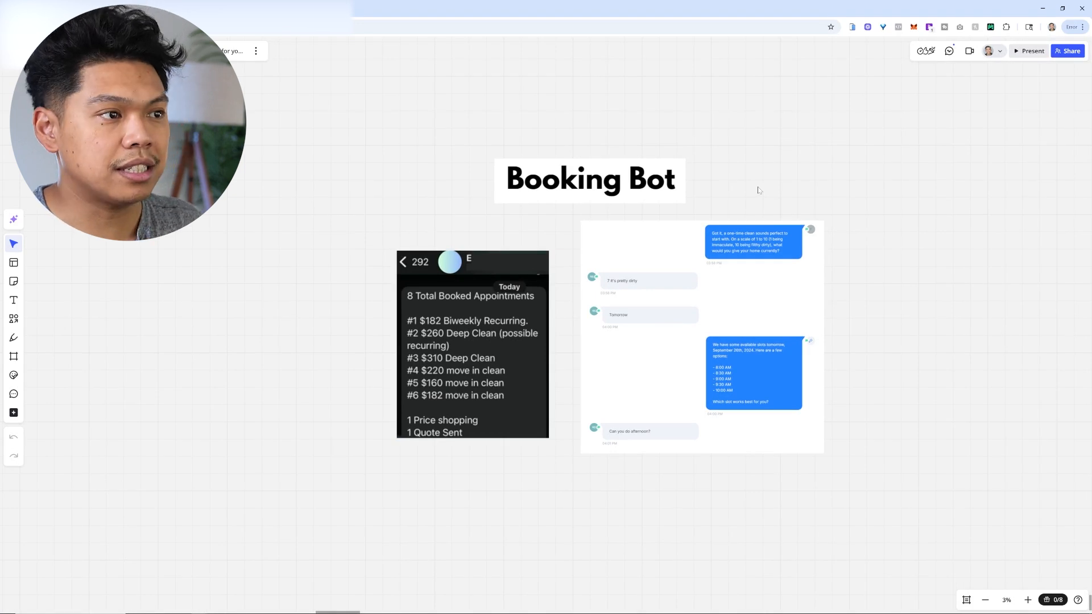
scroll(640, 278, up, 2)
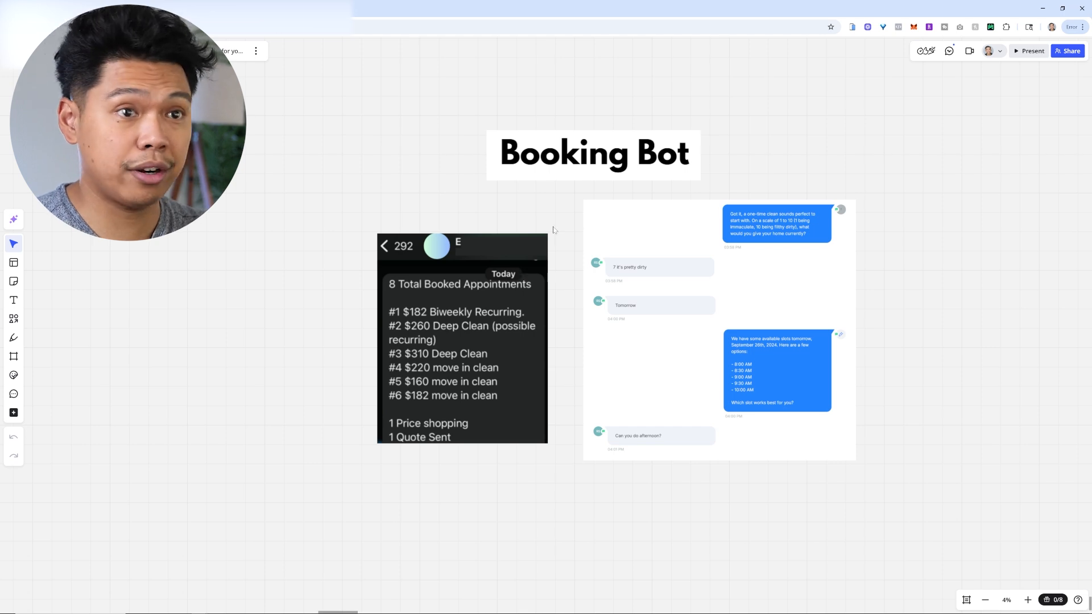
Step: Go to the Quote Sent Follow Up Sequence section and view its 2a and 2b workflows
scroll(558, 227, down, 5)
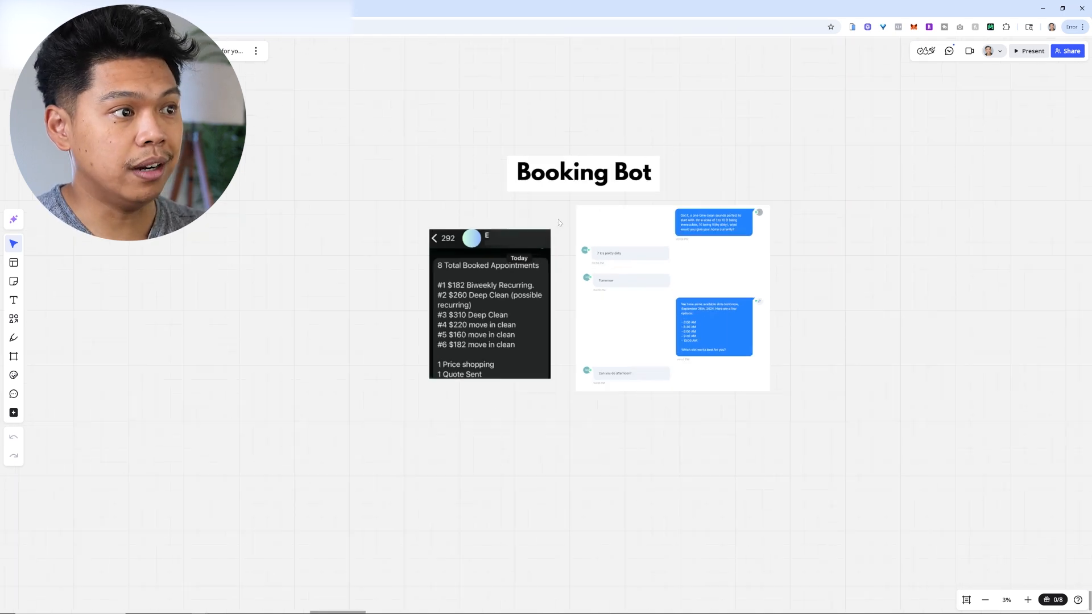
scroll(610, 168, up, 5)
scroll(573, 246, up, 3)
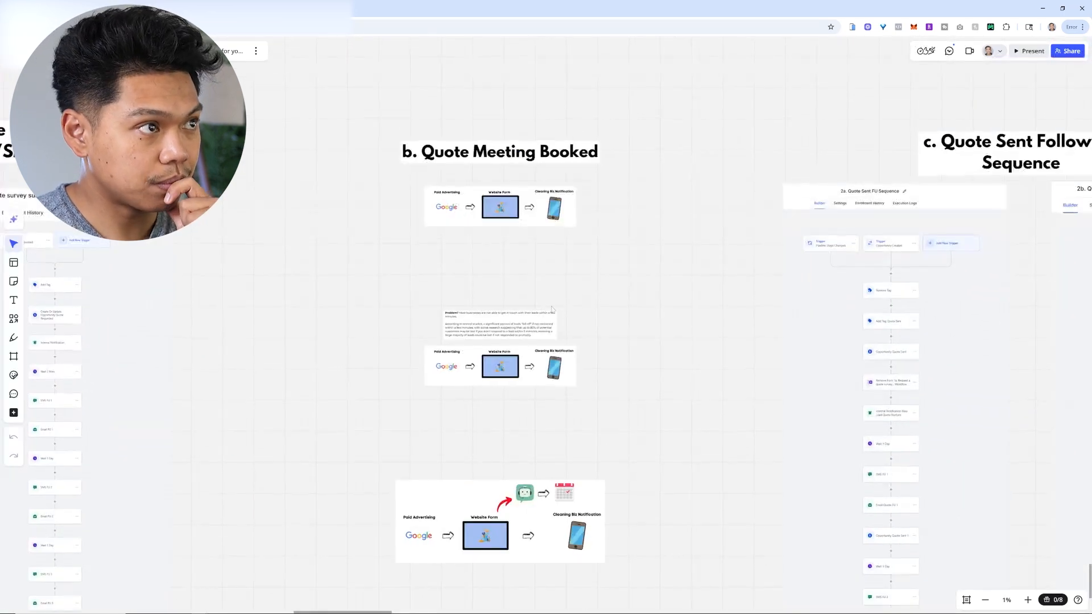
scroll(629, 205, up, 2)
scroll(509, 236, right, 10)
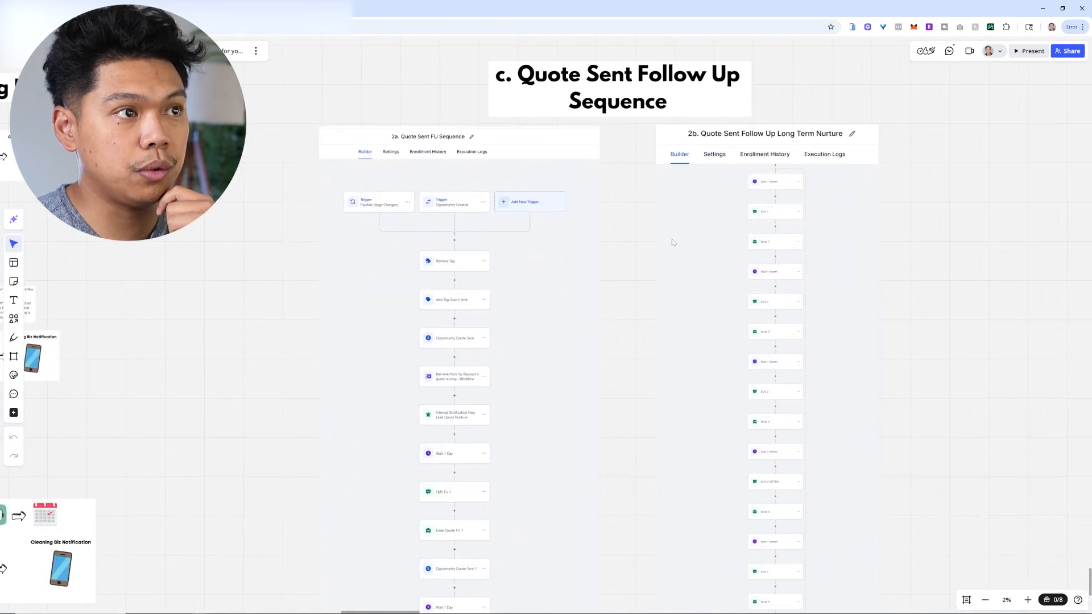
Step: Examine the triggers and follow-up actions in the 2a. Quote Sent FU Sequence workflow on the whiteboard
scroll(672, 246, up, 3)
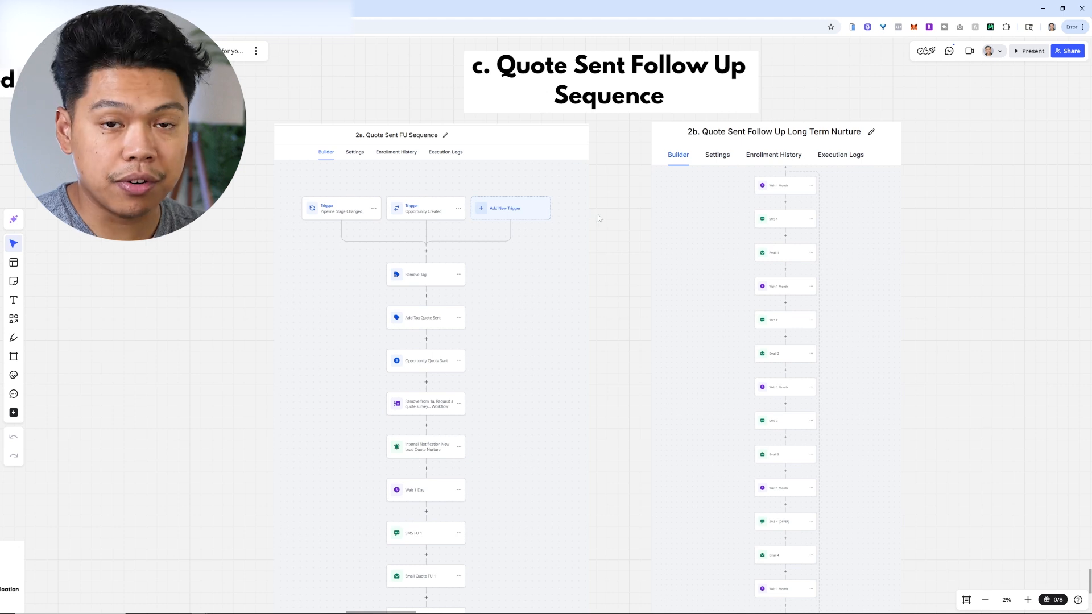
scroll(452, 311, down, 3)
drag(457, 321, 461, 207)
scroll(448, 463, up, 4)
scroll(441, 296, up, 3)
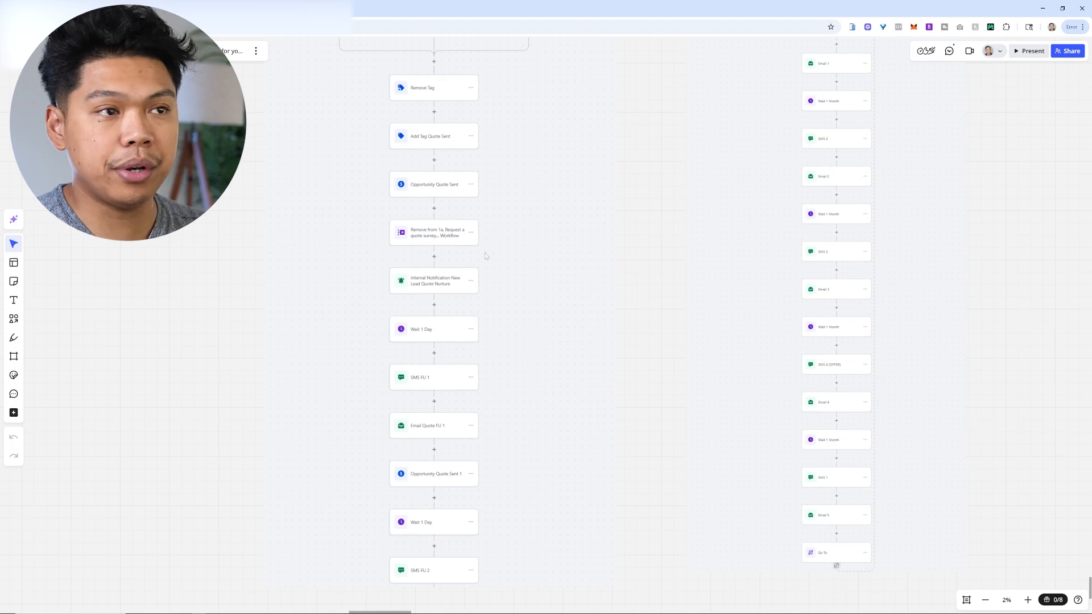
drag(470, 112, 482, 229)
scroll(481, 228, down, 2)
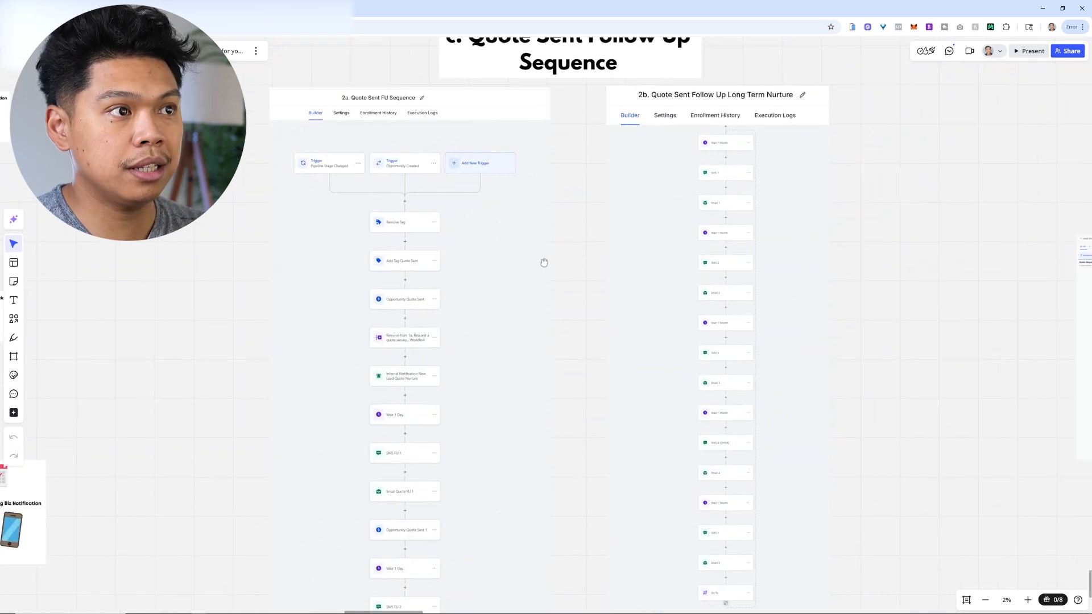
Step: Examine the monthly wait, SMS and email actions in the 2b. Quote Sent Follow Up Long Term Nurture workflow
scroll(731, 246, up, 3)
scroll(754, 250, down, 3)
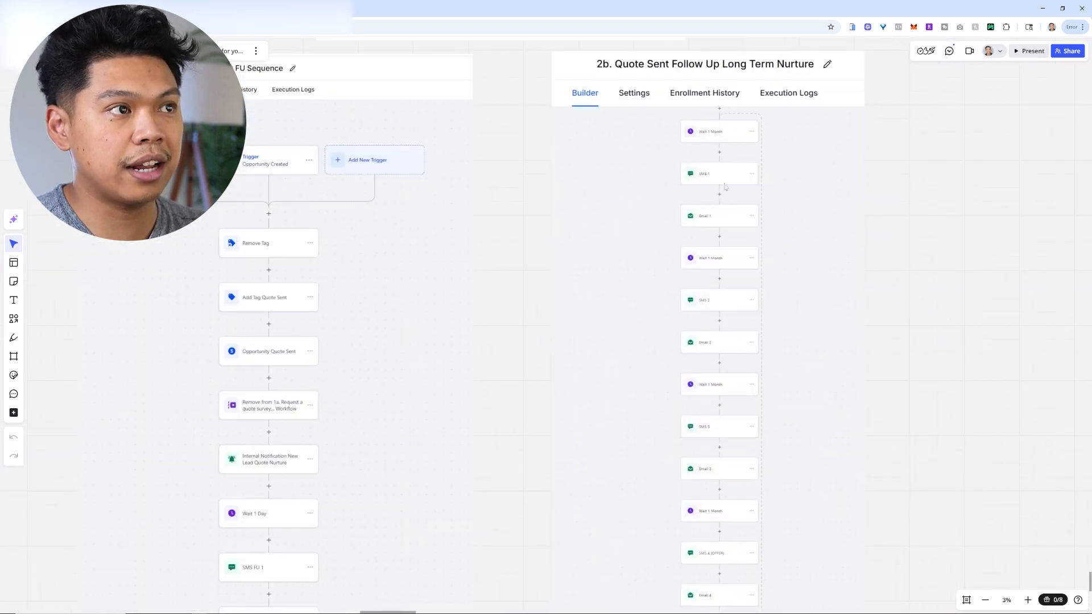
scroll(675, 401, down, 3)
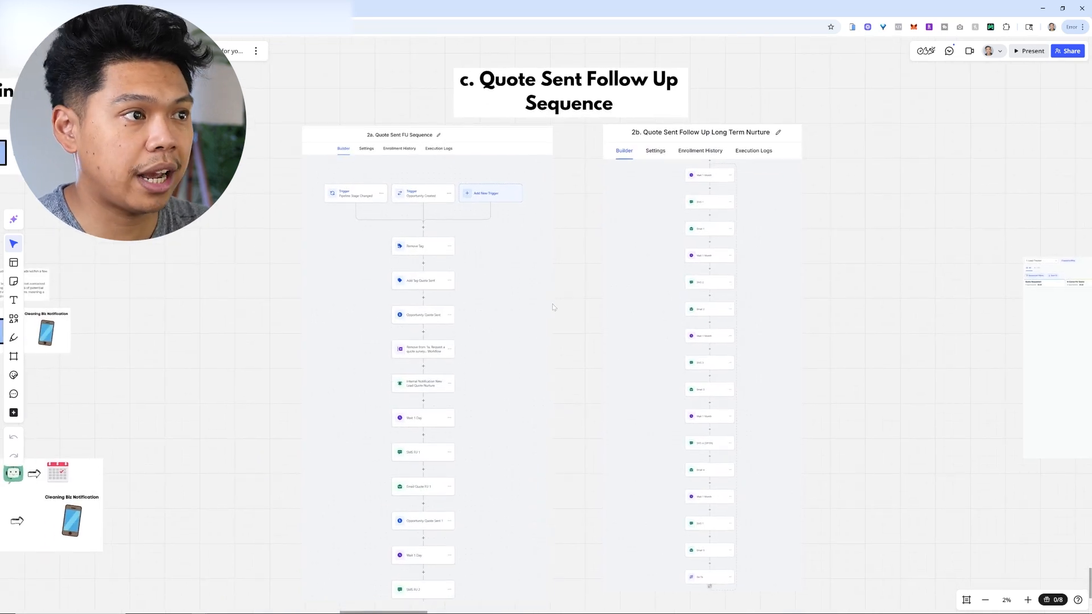
scroll(552, 306, up, 2)
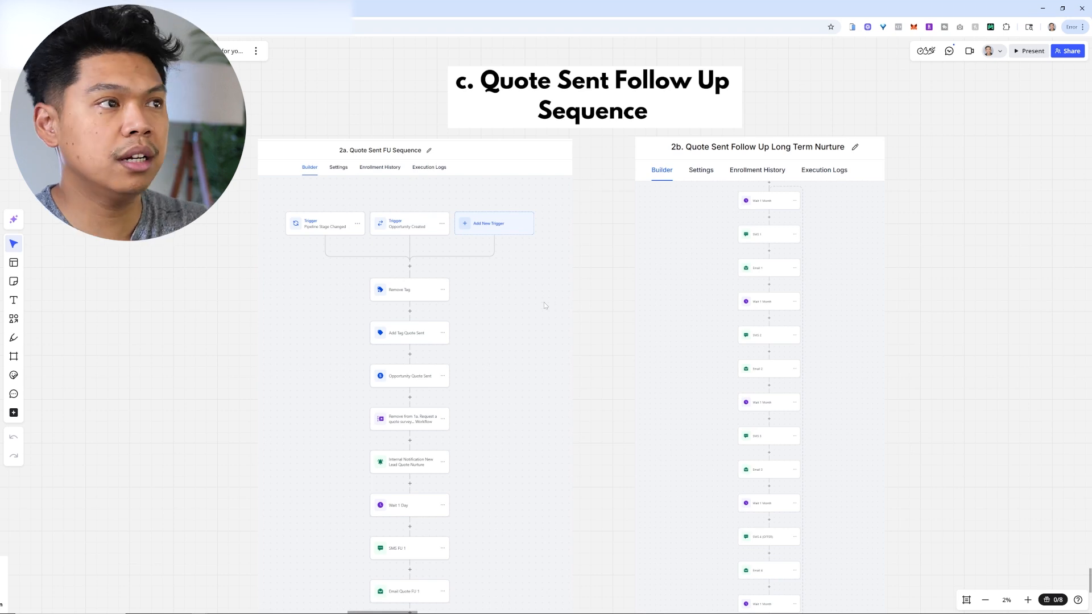
drag(593, 291, 589, 283)
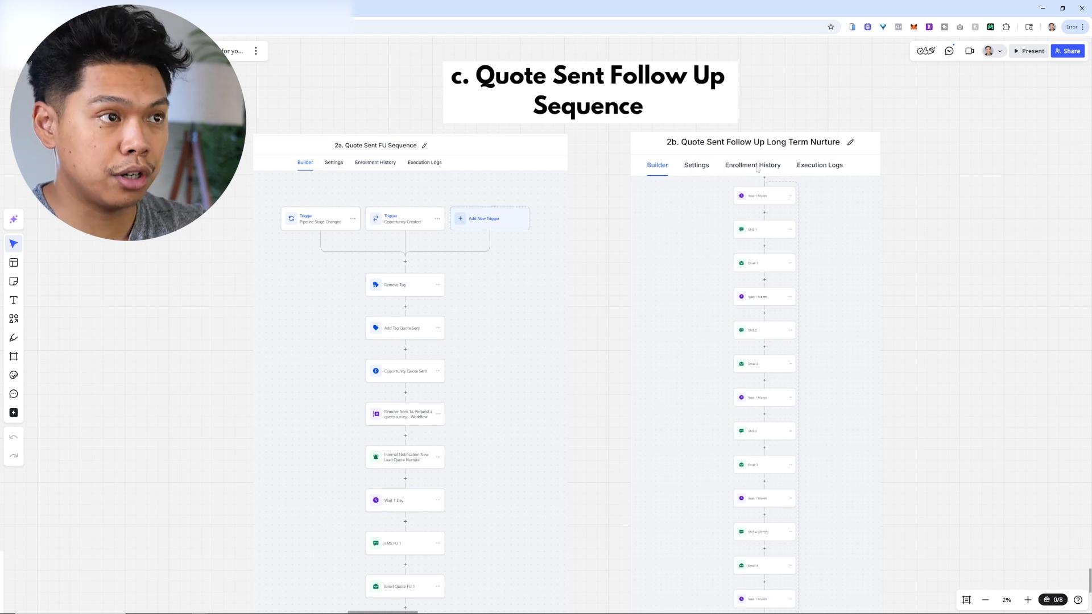
Step: Go to the Organized Follow Up Pipeline section of the whiteboard and view its pipeline screenshot
scroll(757, 169, down, 2)
scroll(791, 201, down, 2)
scroll(662, 224, right, 5)
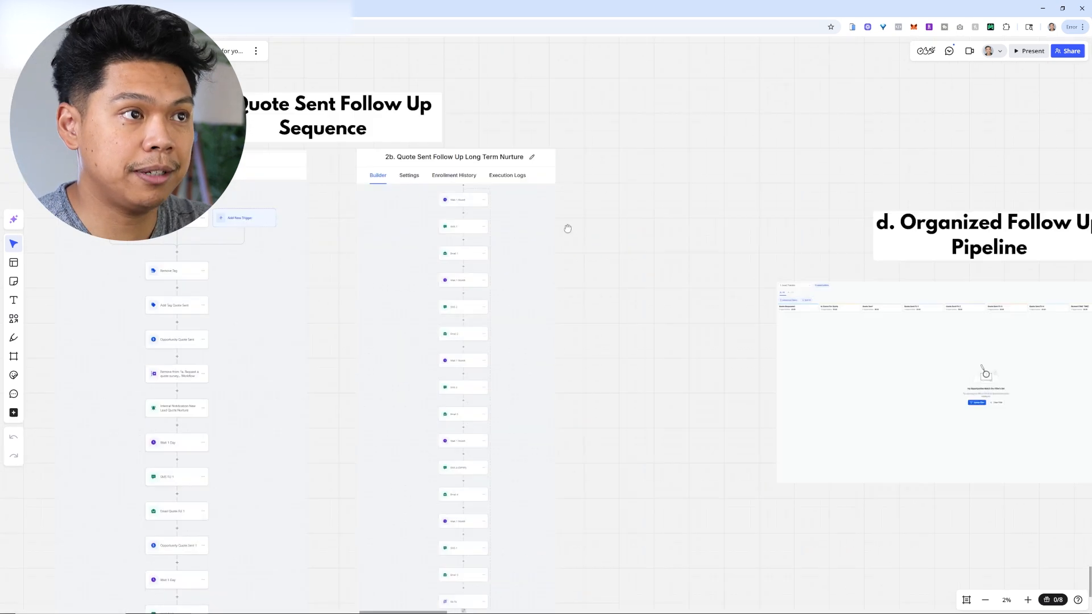
scroll(557, 286, up, 2)
scroll(597, 352, down, 2)
scroll(625, 284, down, 1)
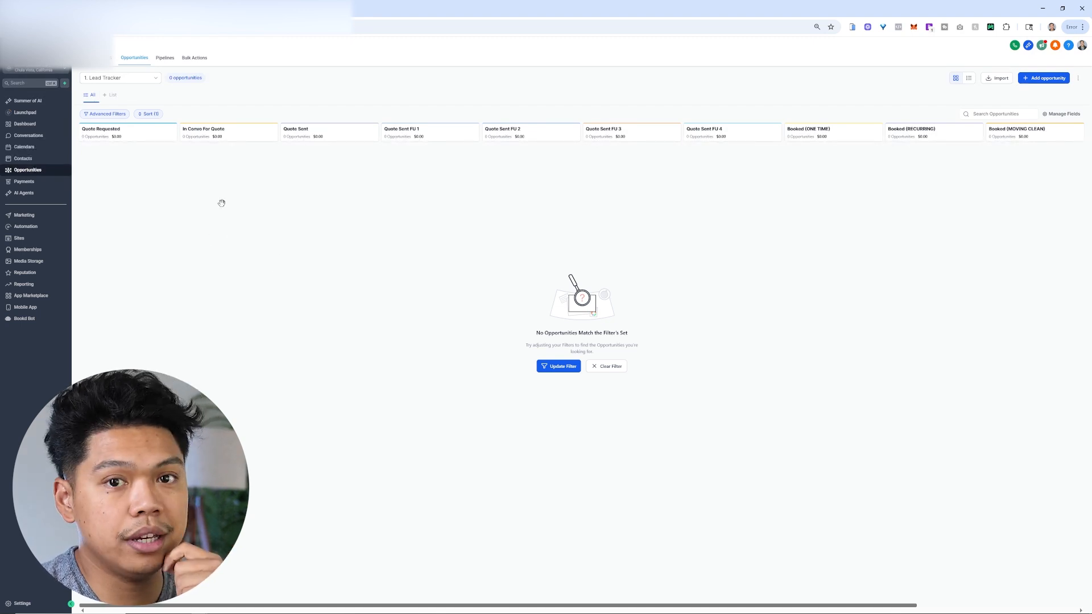
Step: Switch to HighLevel's opportunities and view the Lead Tracker pipeline's stages through to Not Qualified
click(44, 177)
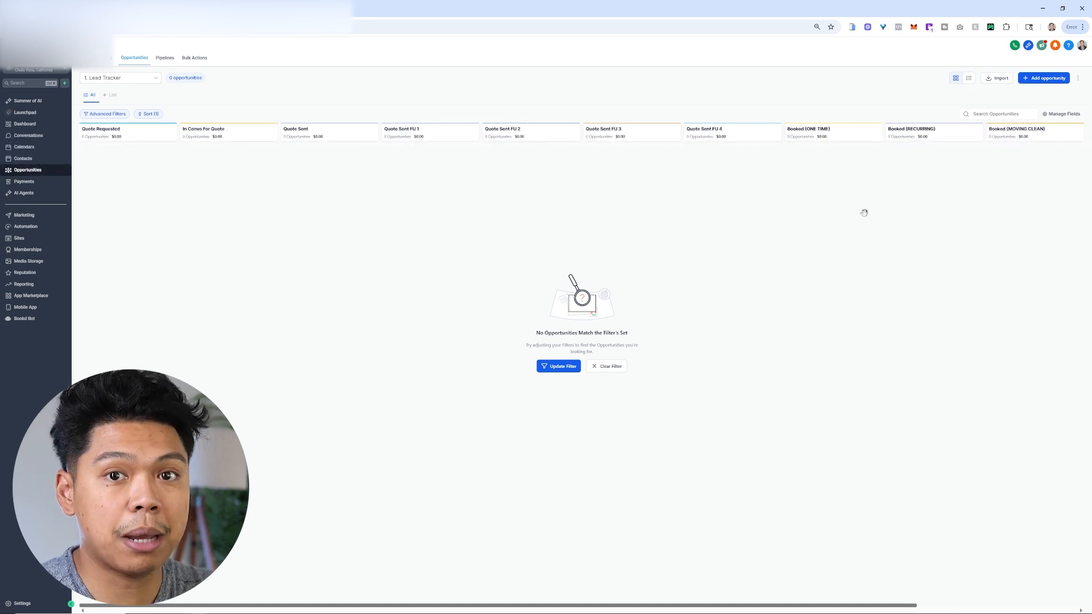
drag(844, 346, 857, 446)
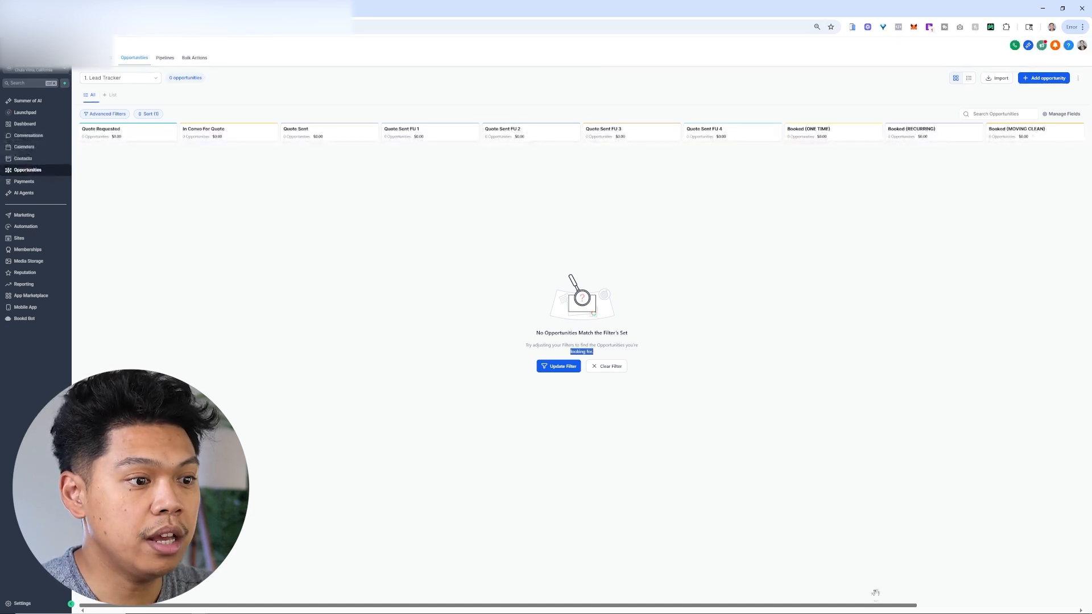
drag(879, 604, 1074, 596)
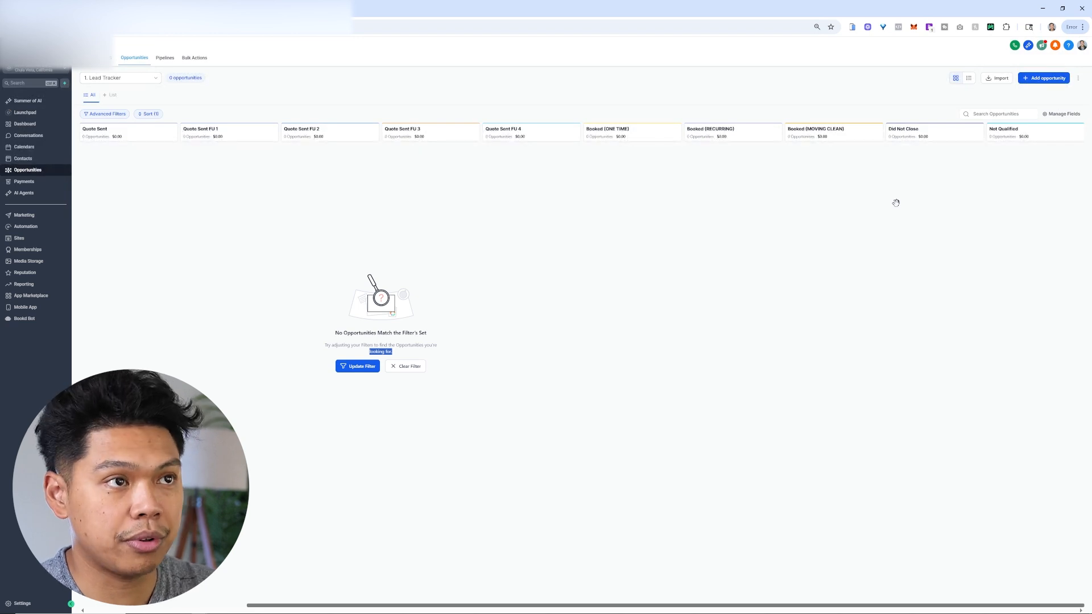
Step: View the stages of the Bookings and Recurring pipelines, and return to the Lead Tracker pipeline
click(119, 79)
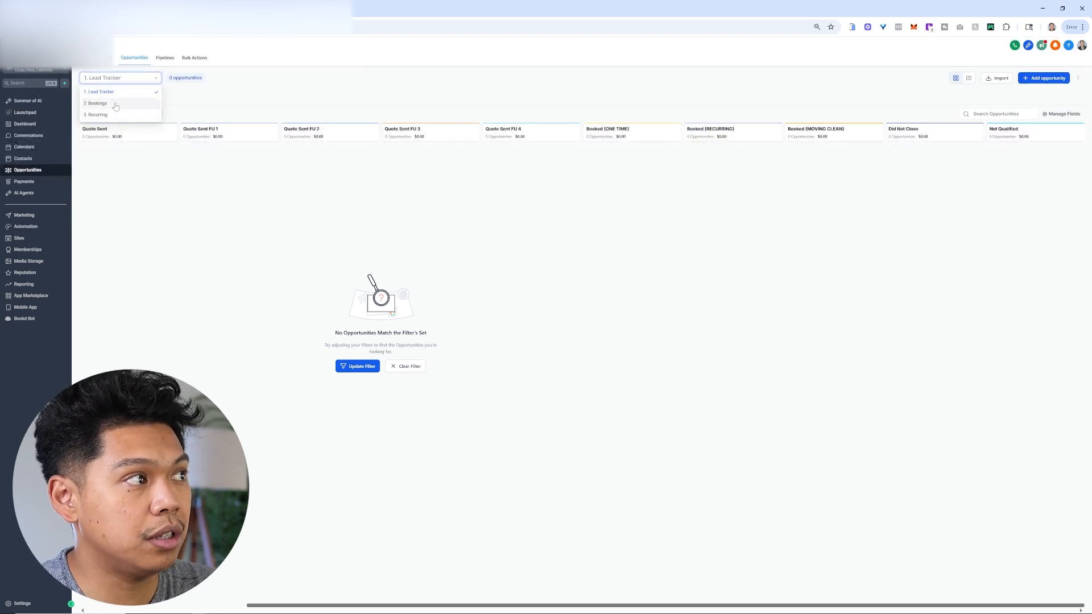
click(116, 104)
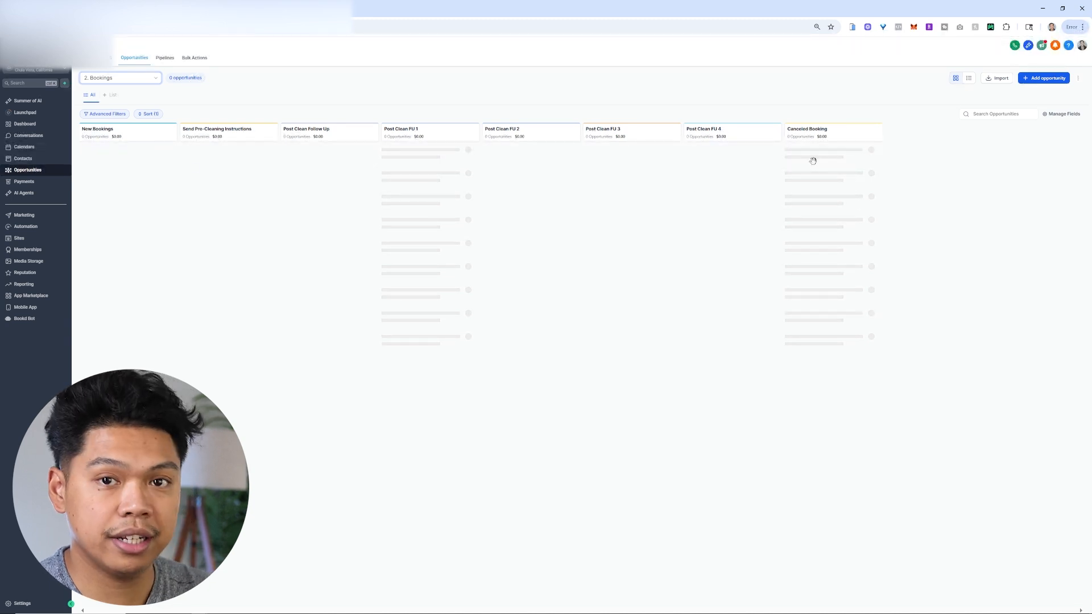
click(83, 79)
click(98, 111)
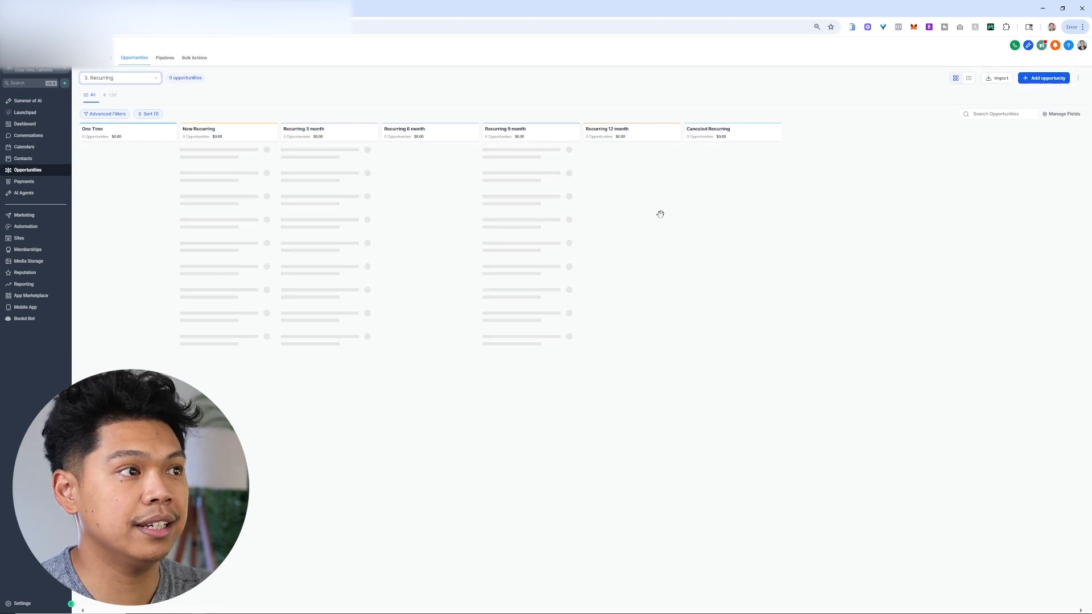
click(120, 78)
click(110, 93)
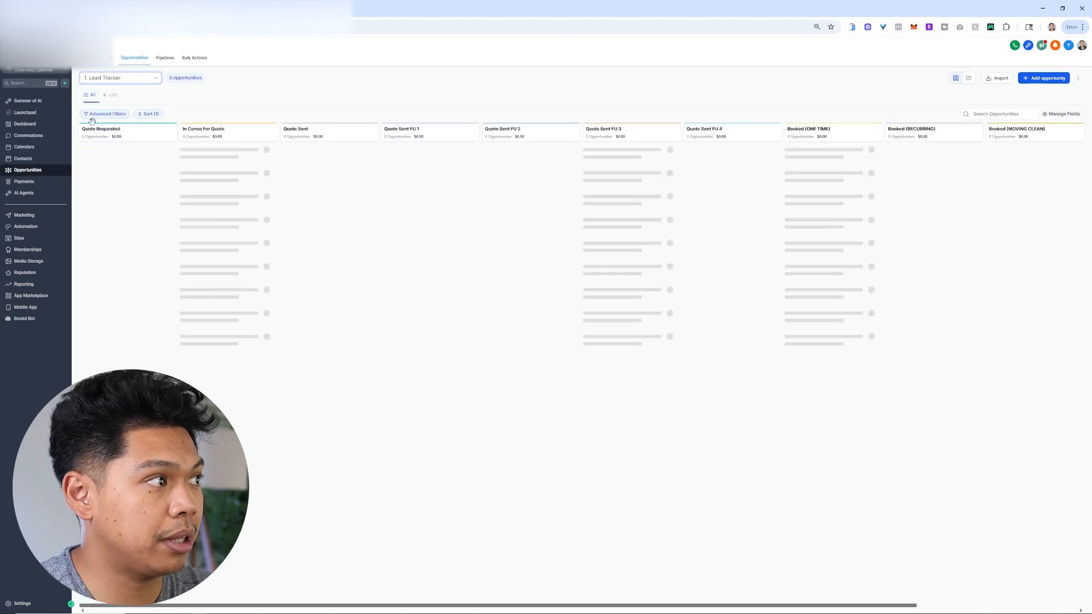
click(147, 76)
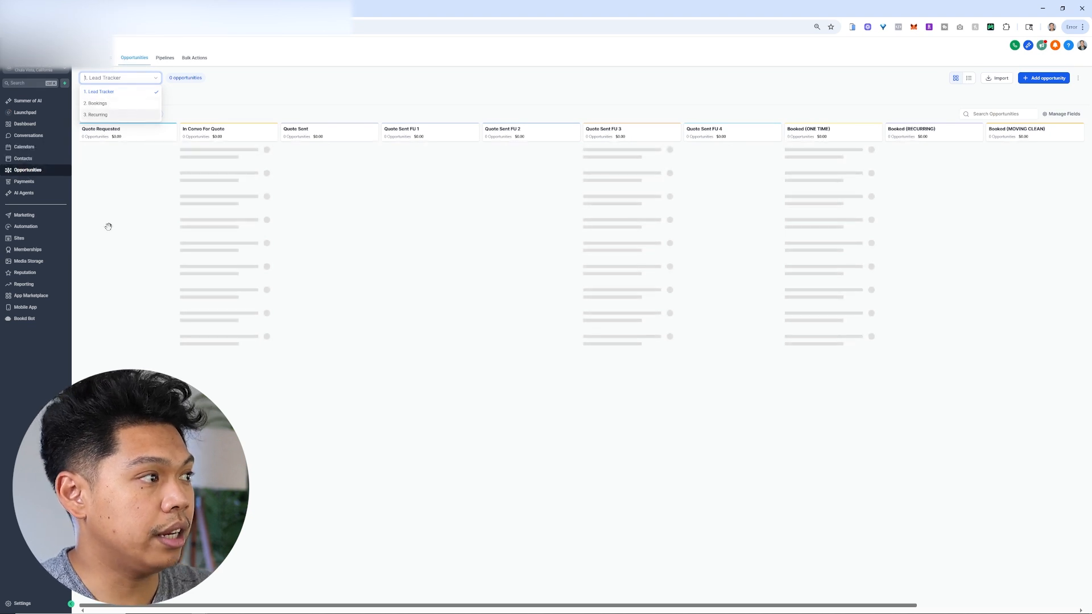
Step: Open the 1a. Request a quote survey submitted (On Website) workflow from the Lead Tracker automation folder
click(30, 226)
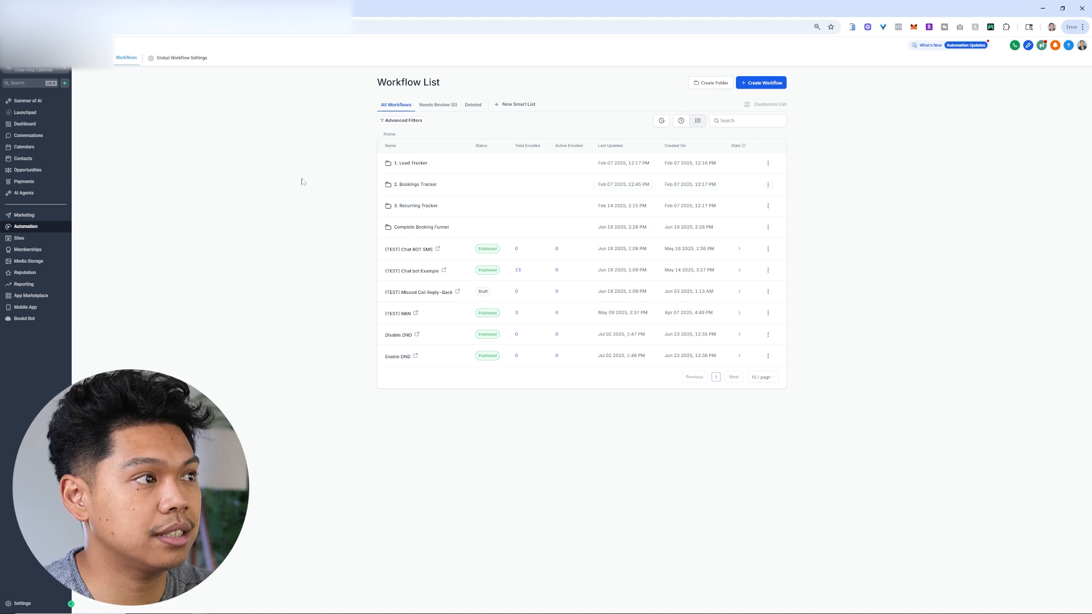
click(413, 165)
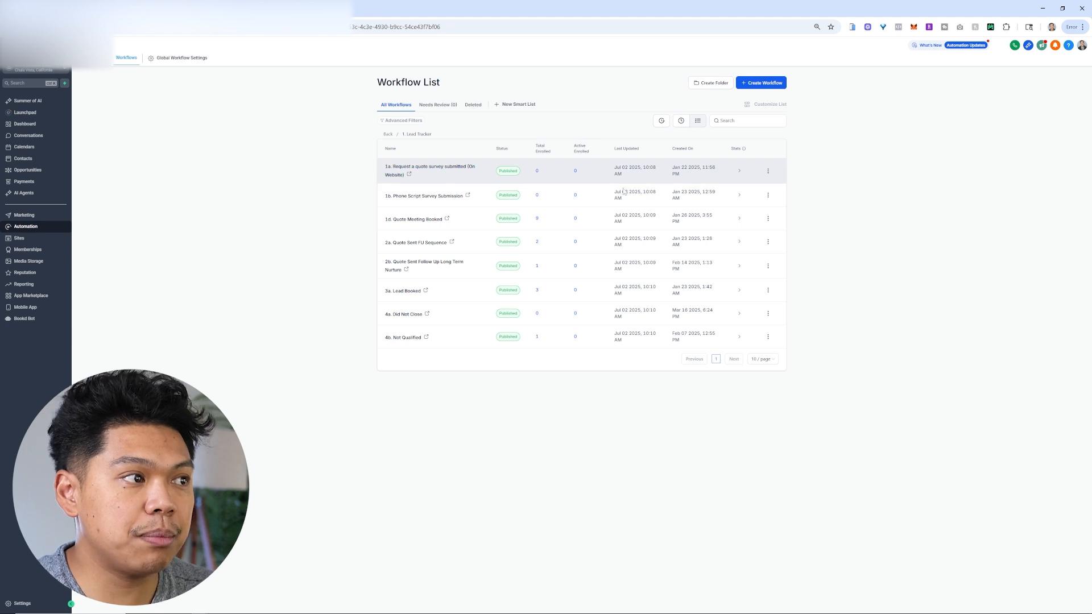
click(424, 171)
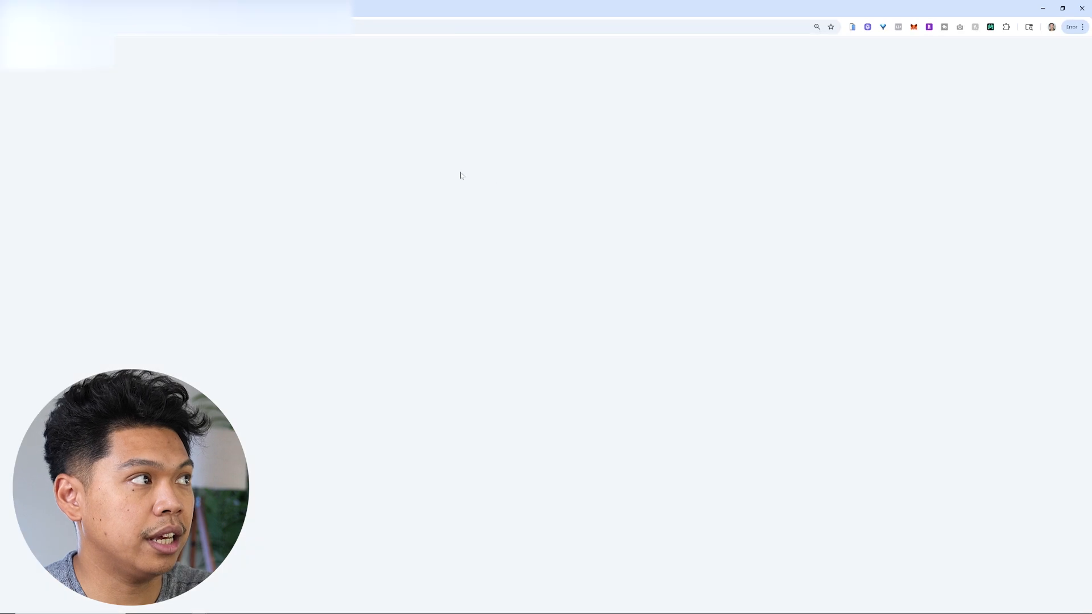
Step: Examine the quote request workflow from its survey trigger through the timed SMS and email follow-ups
scroll(636, 269, down, 3)
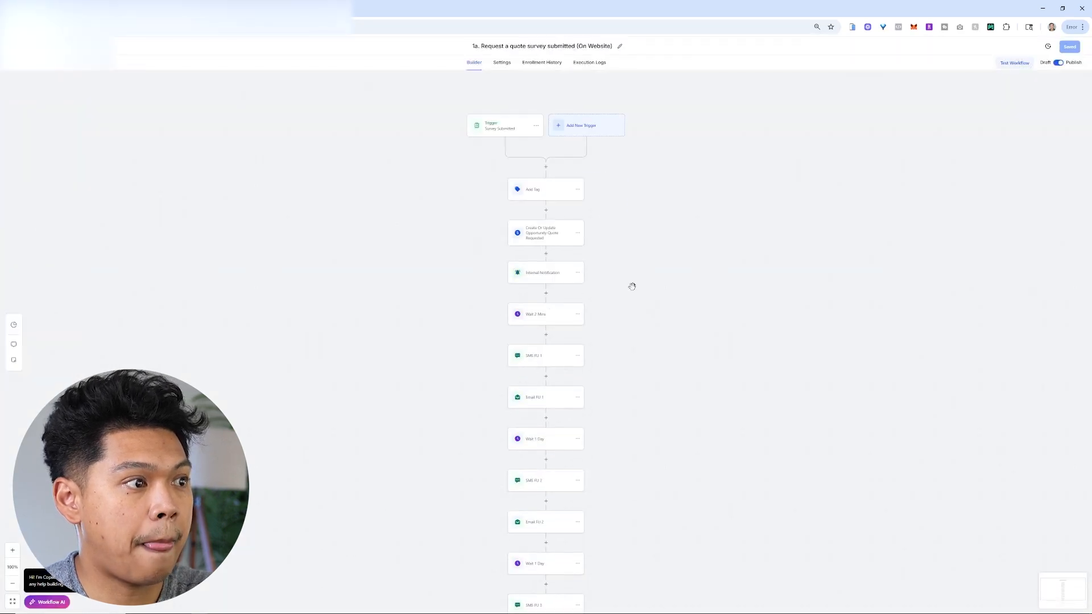
scroll(602, 354, down, 3)
scroll(594, 334, up, 2)
scroll(531, 246, up, 2)
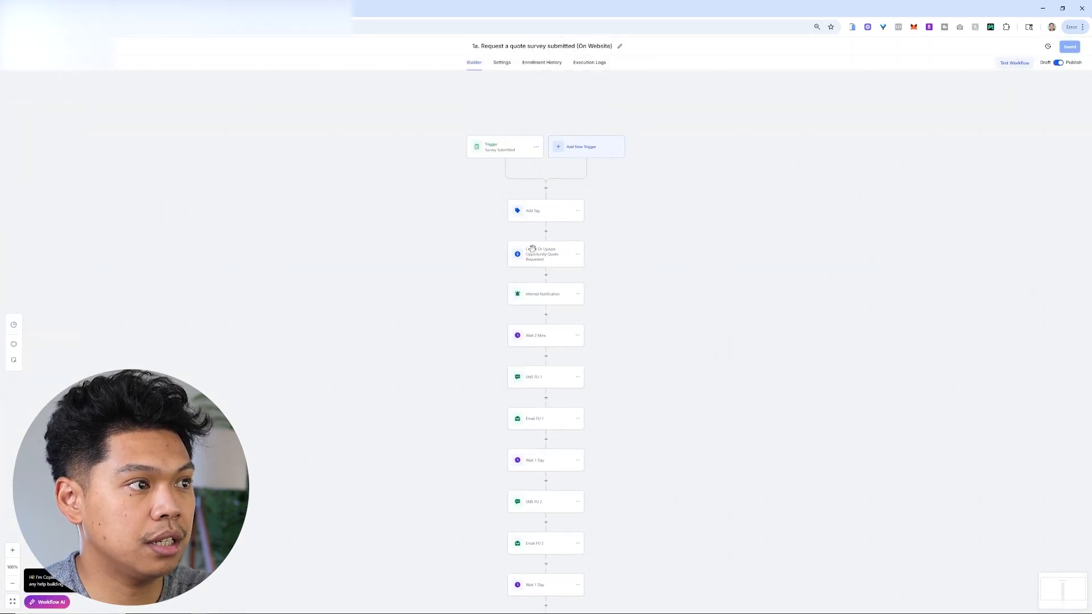
scroll(520, 241, down, 3)
scroll(539, 310, up, 3)
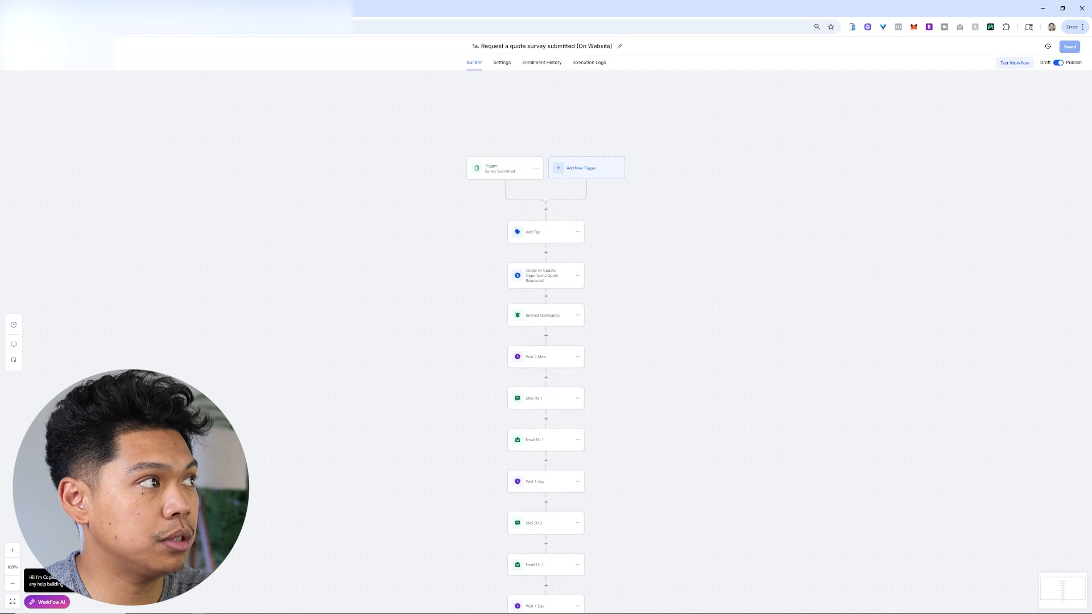
Step: Open the 1b. Phone Script Survey Submission workflow and inspect the settings of its Survey Submitted trigger
click(29, 46)
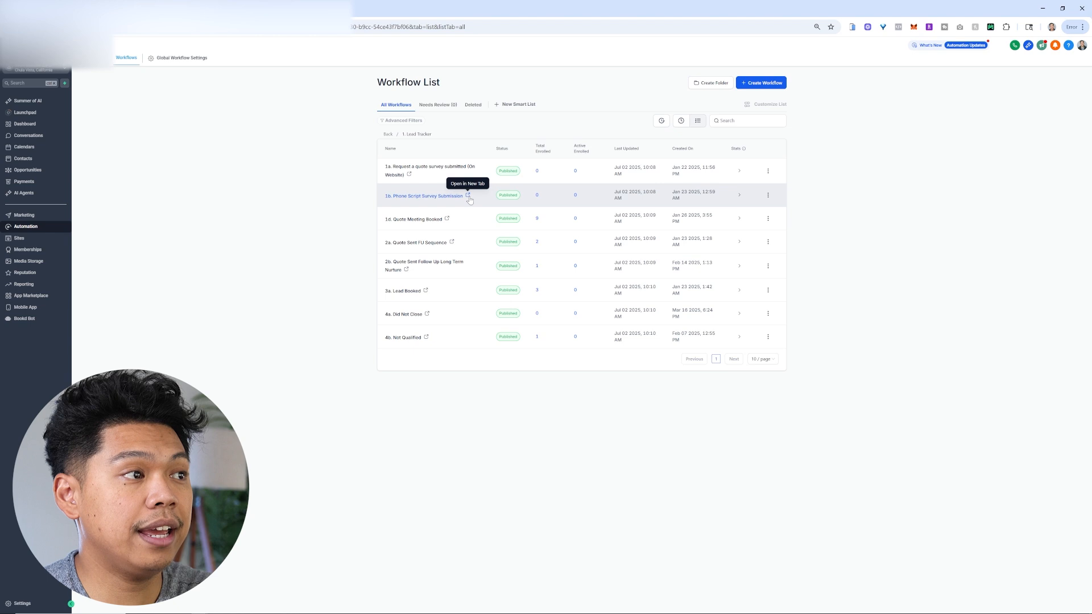
click(447, 199)
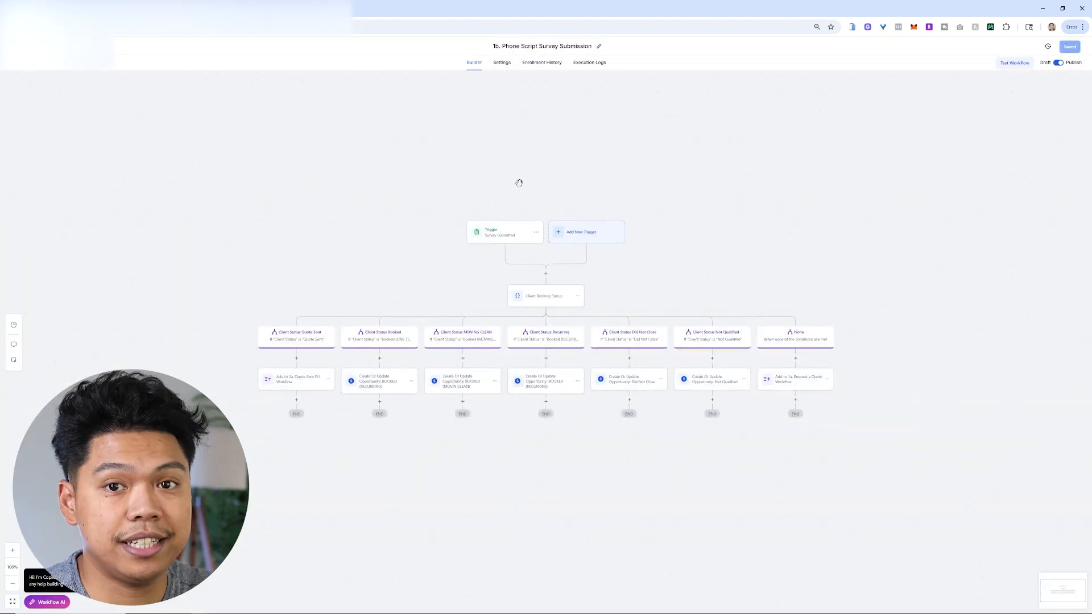
click(503, 241)
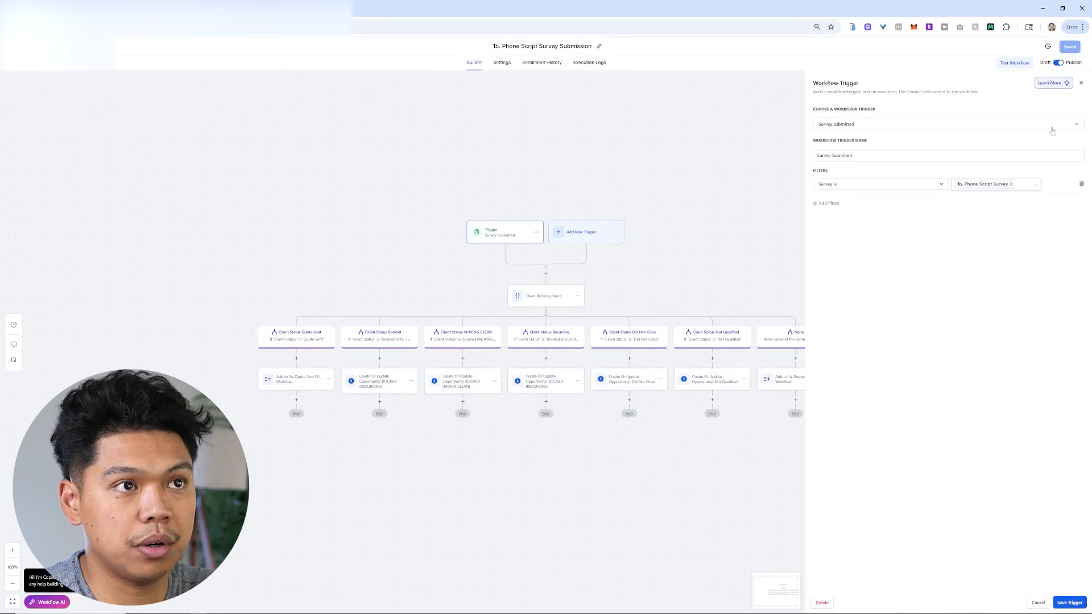
click(1081, 83)
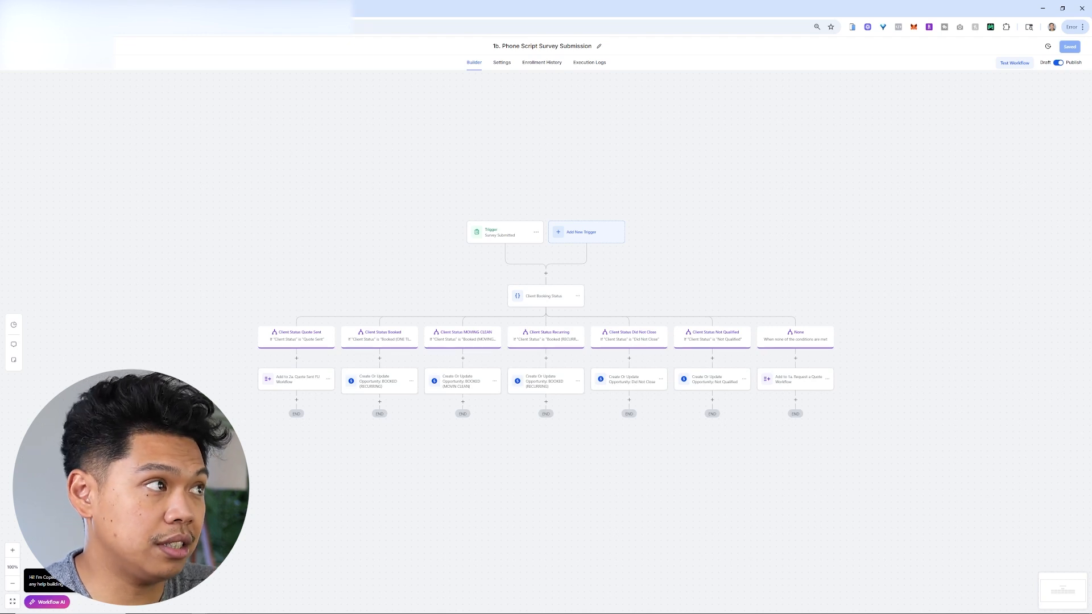
Step: Open the 3a. Lead Booked workflow from the Lead Tracker folder and examine its booking triggers and current-client check
key(alt+Left)
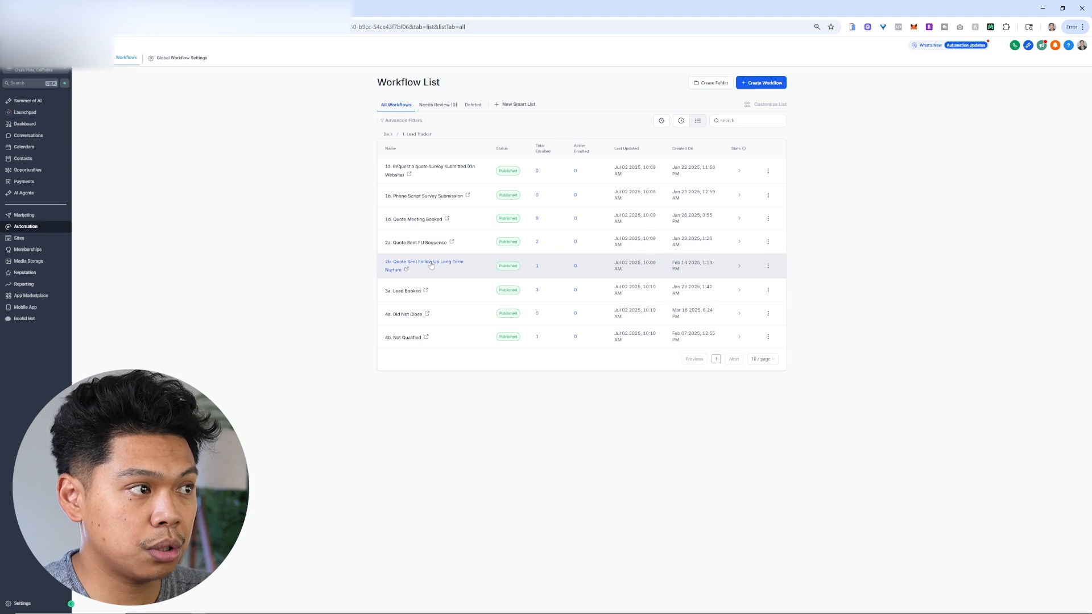
click(405, 291)
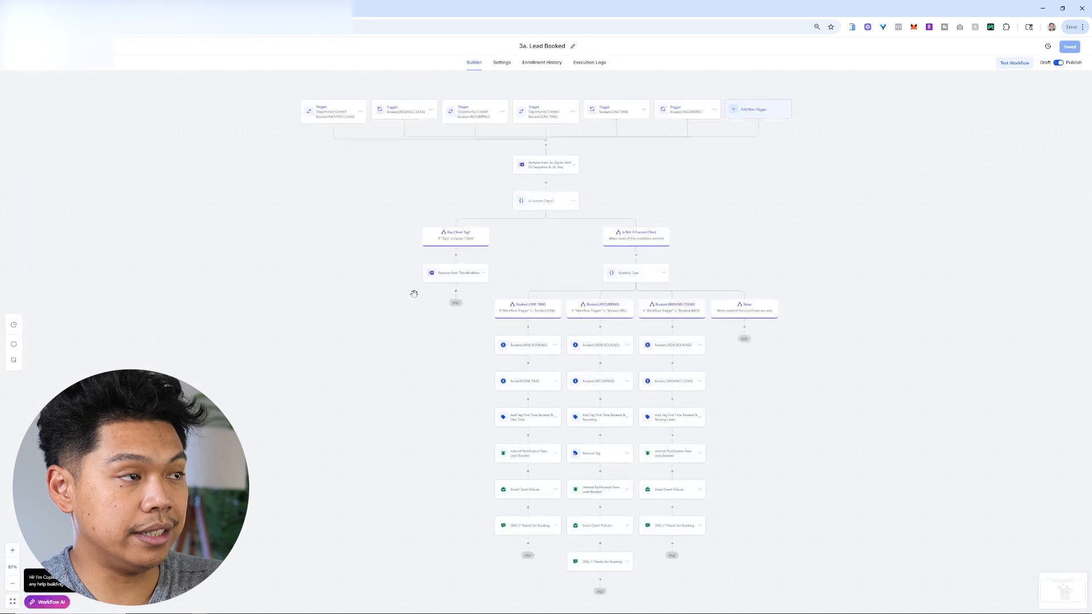
scroll(658, 324, down, 5)
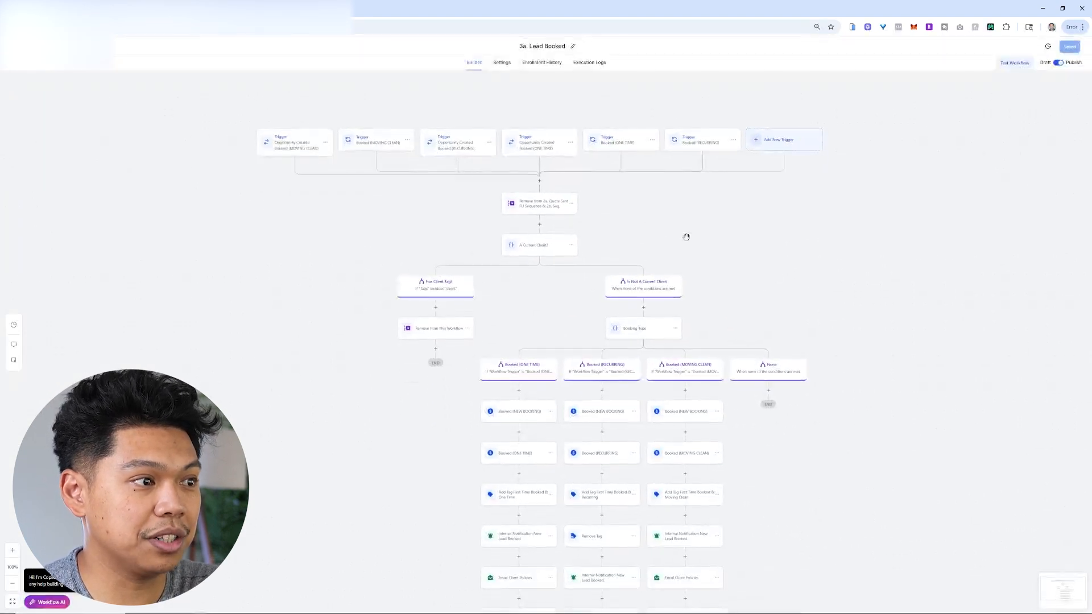
scroll(776, 193, up, 4)
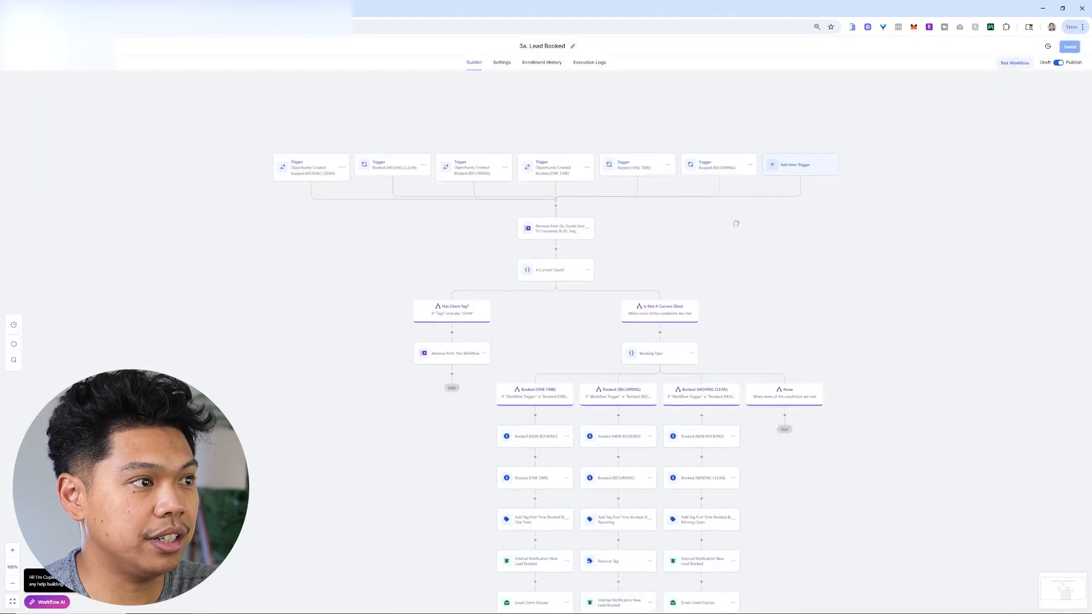
scroll(697, 290, down, 1)
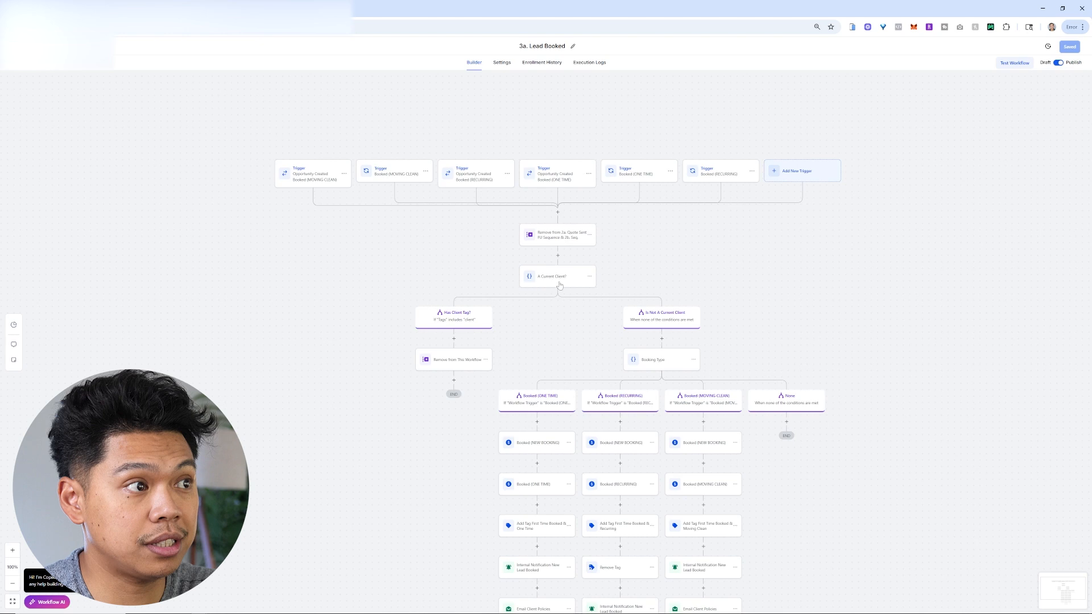
Step: Examine the one-time, recurring and moving clean branches down to their client policy emails and thank-you SMS actions
scroll(548, 322, down, 2)
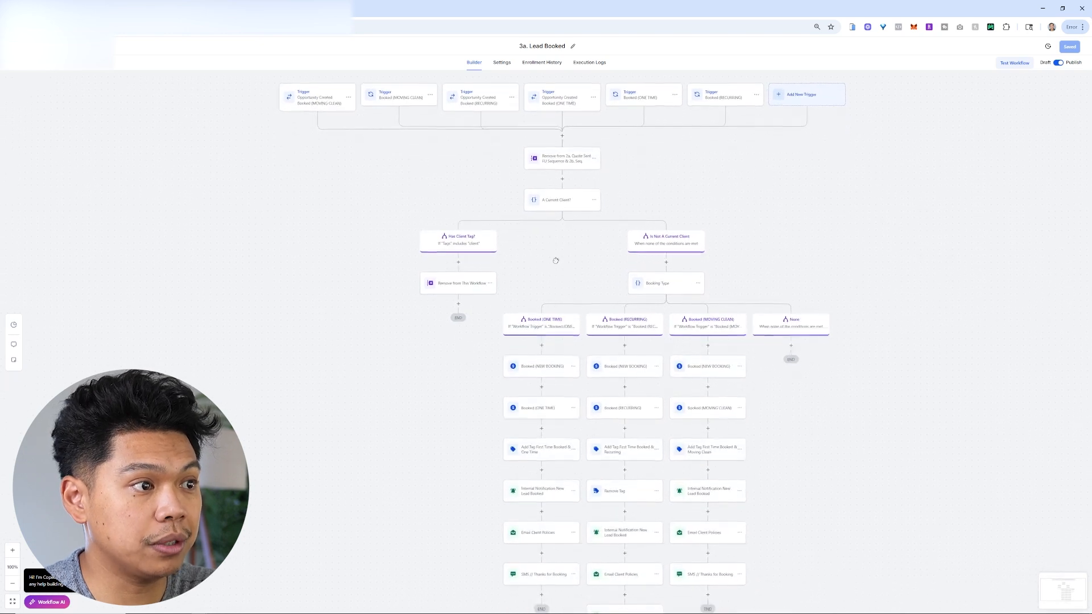
drag(470, 420, 472, 330)
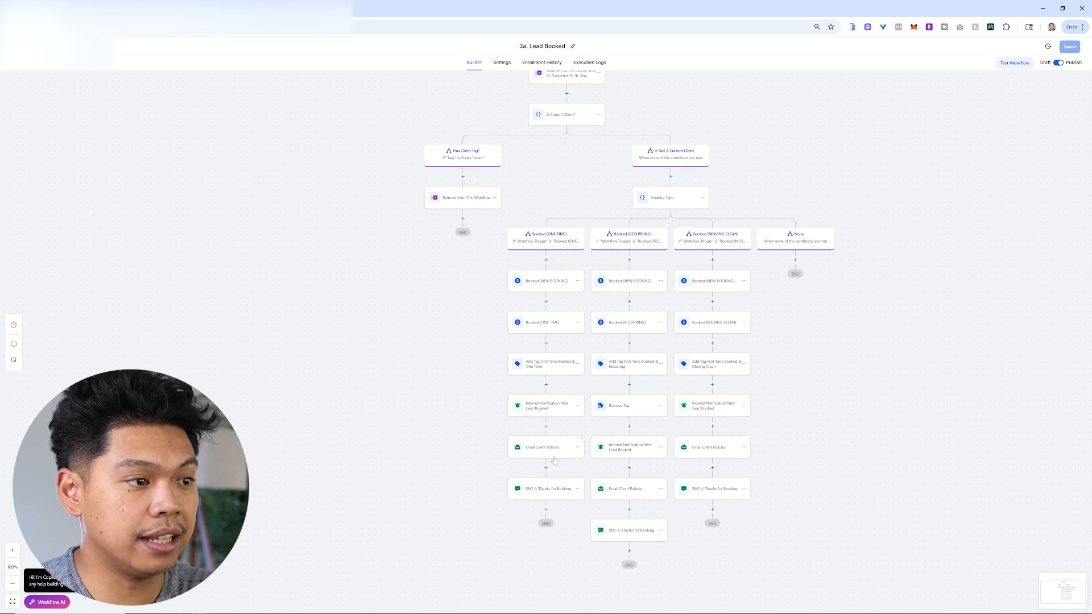
scroll(560, 453, up, 1)
scroll(608, 481, down, 3)
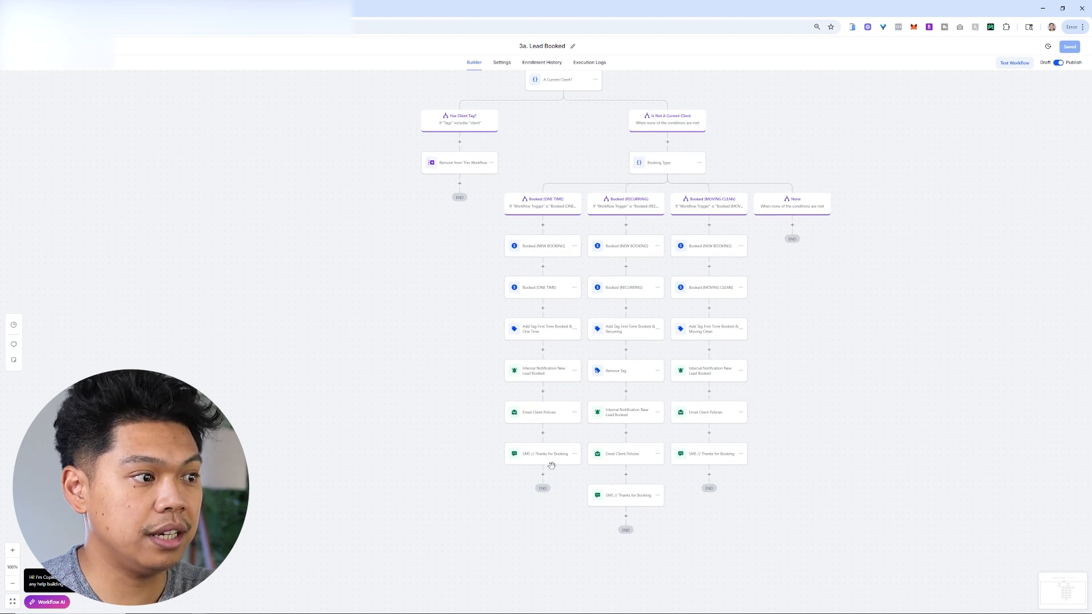
Step: Leave the 3a. Lead Booked workflow and look through the workflows in the Bookings Tracker and Recurring Tracker folders
drag(448, 436, 448, 448)
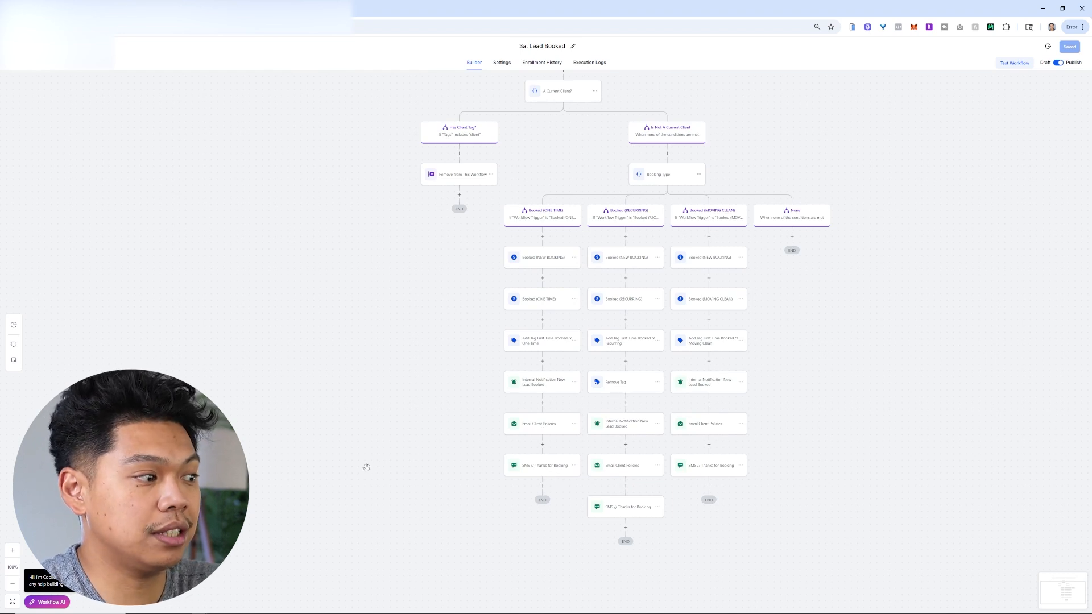
scroll(401, 352, up, 3)
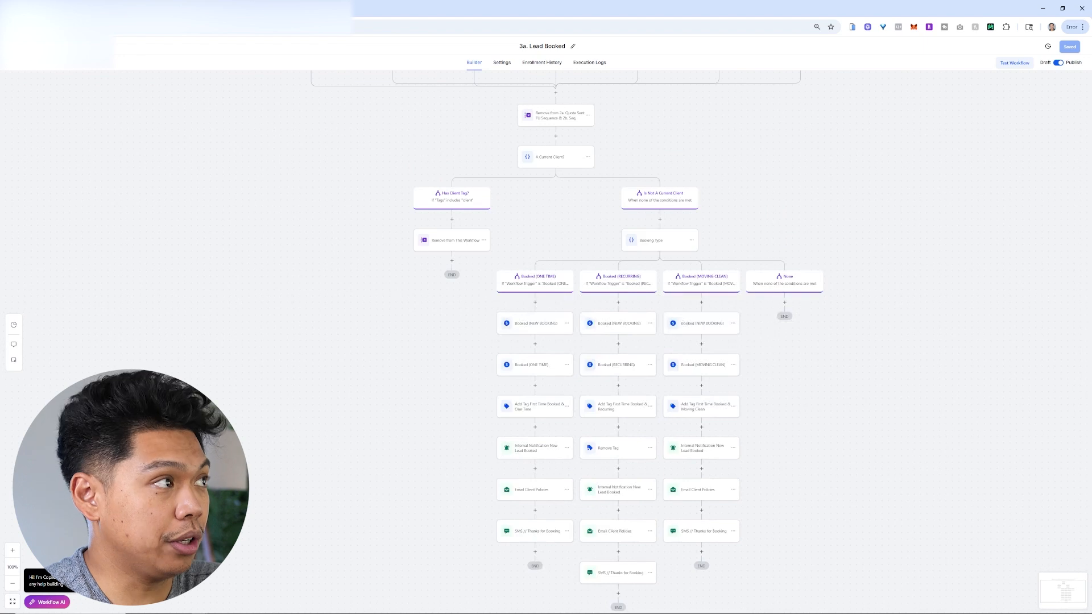
click(28, 46)
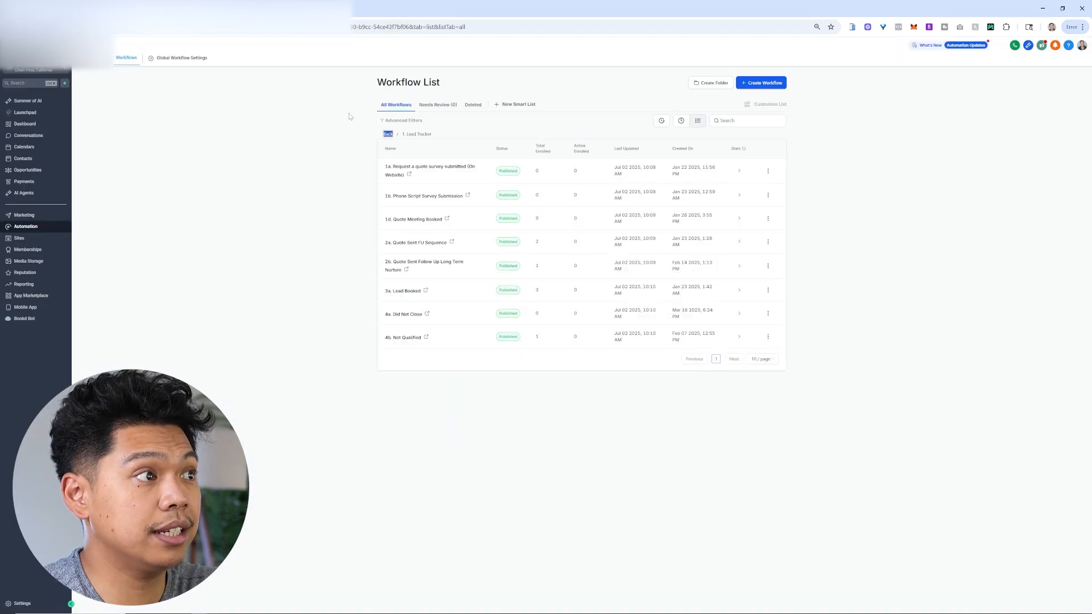
click(389, 136)
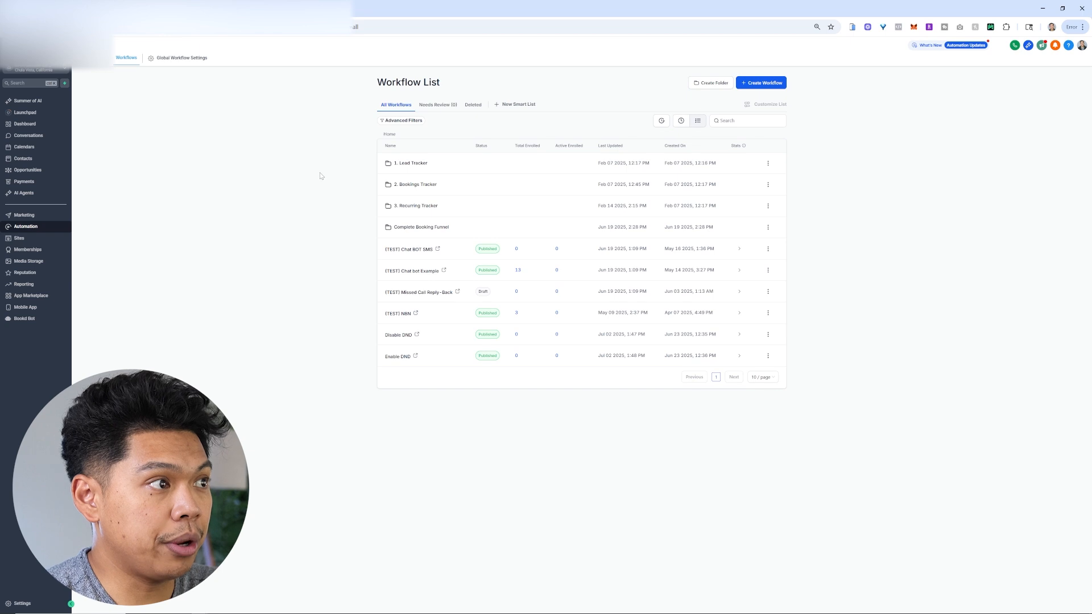
click(420, 190)
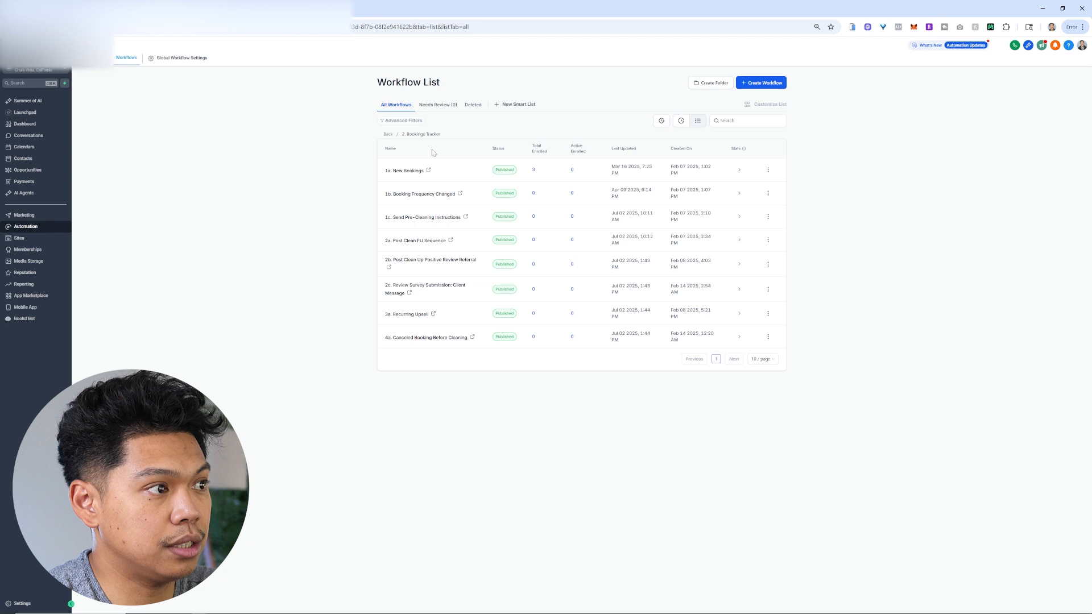
click(389, 135)
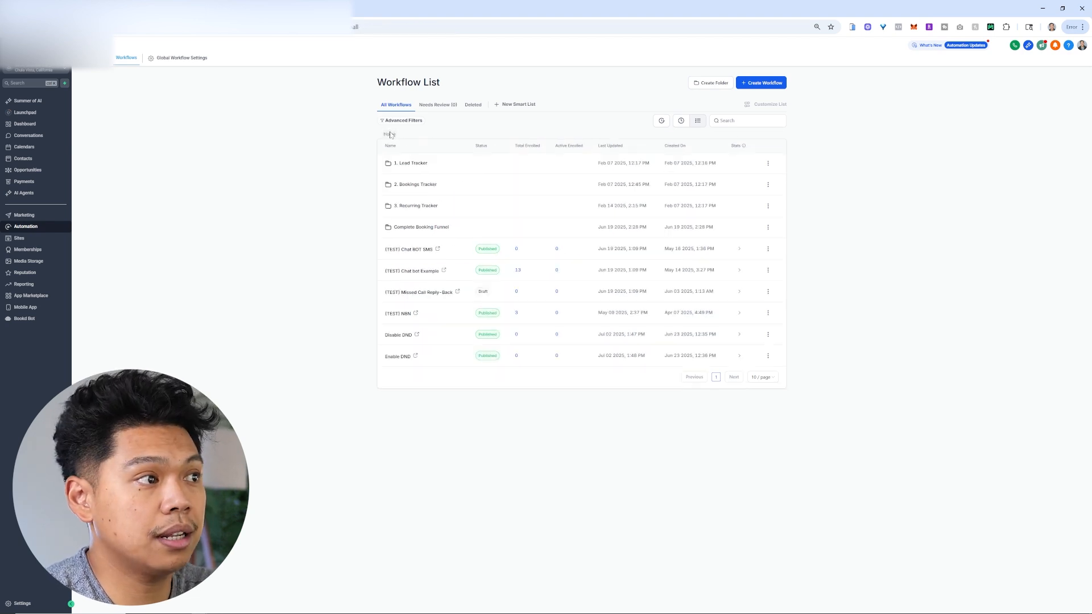
click(419, 223)
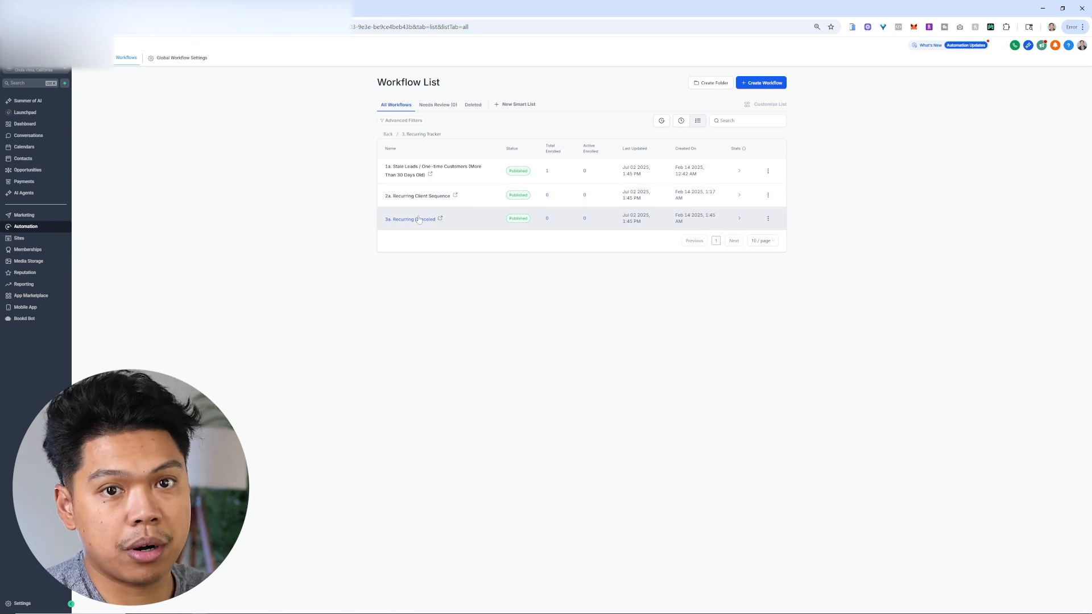
click(388, 134)
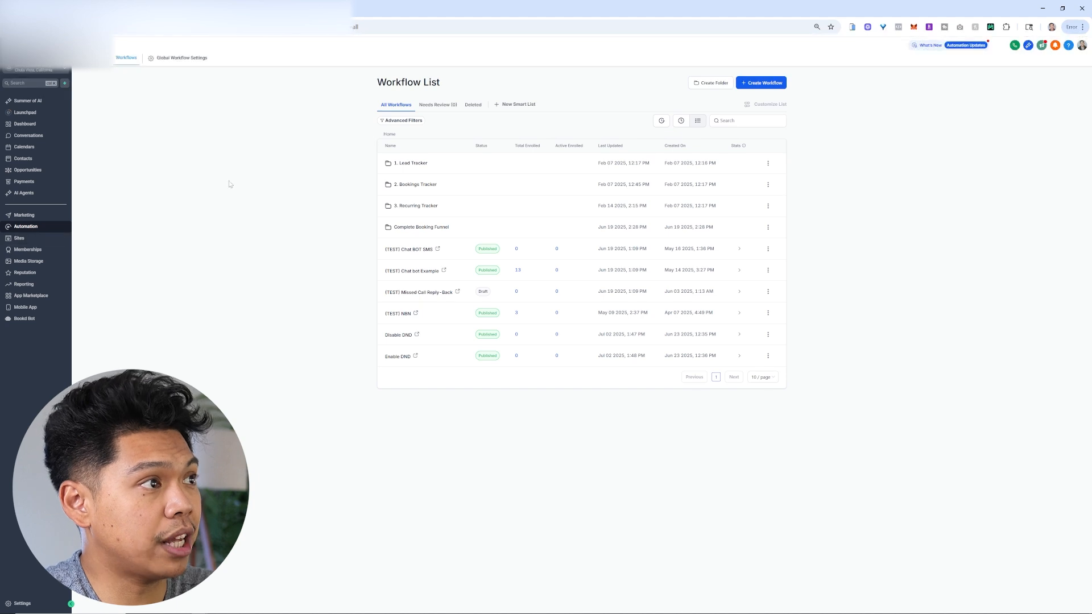
Step: Go to Sites and look through the list of forms and the list of surveys
click(44, 240)
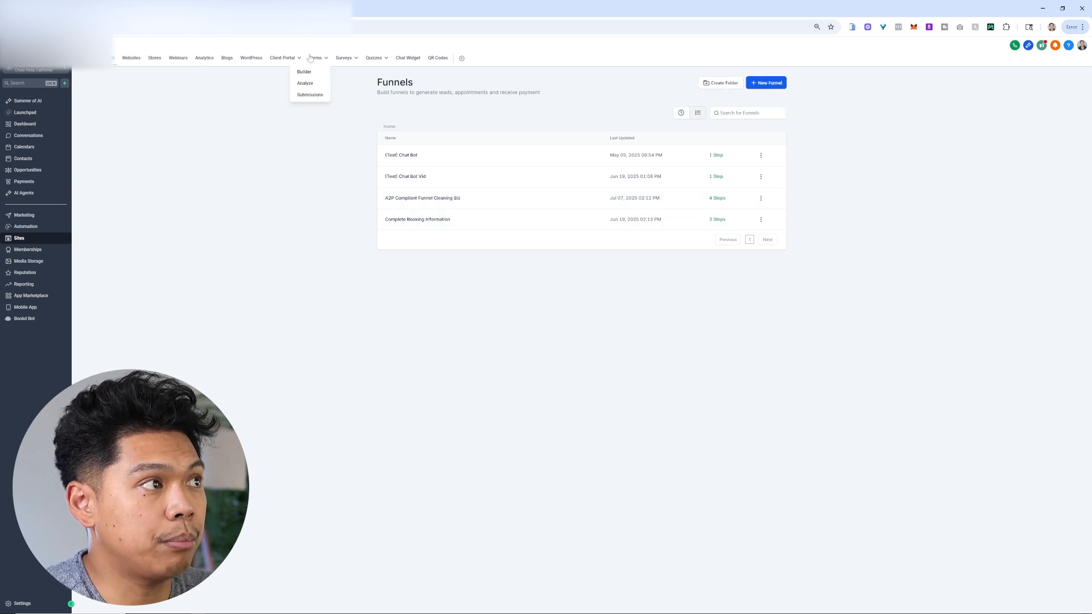
mouse_move(306, 62)
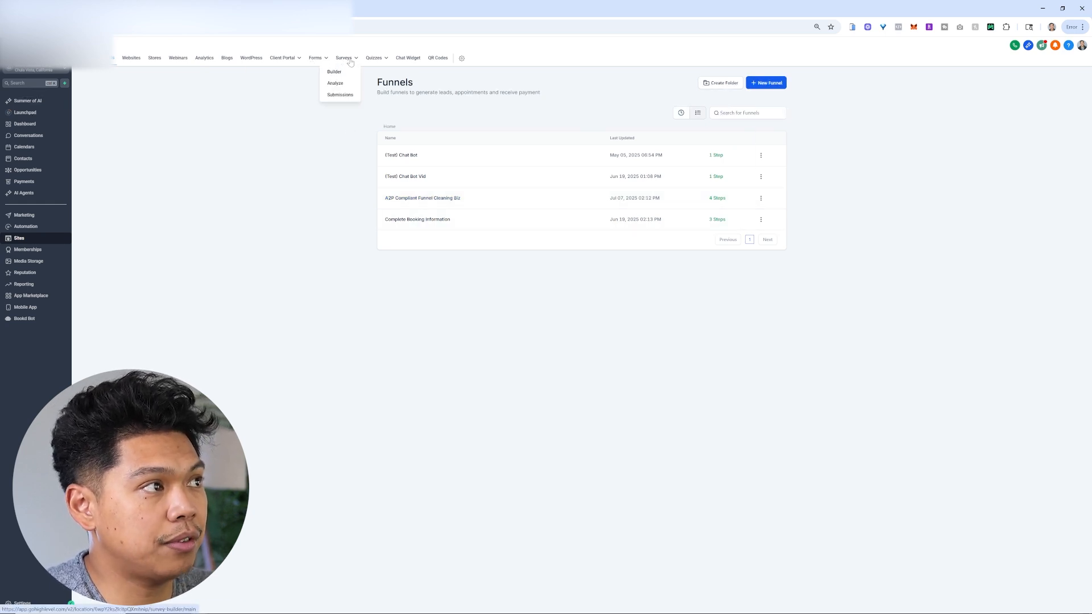
click(315, 74)
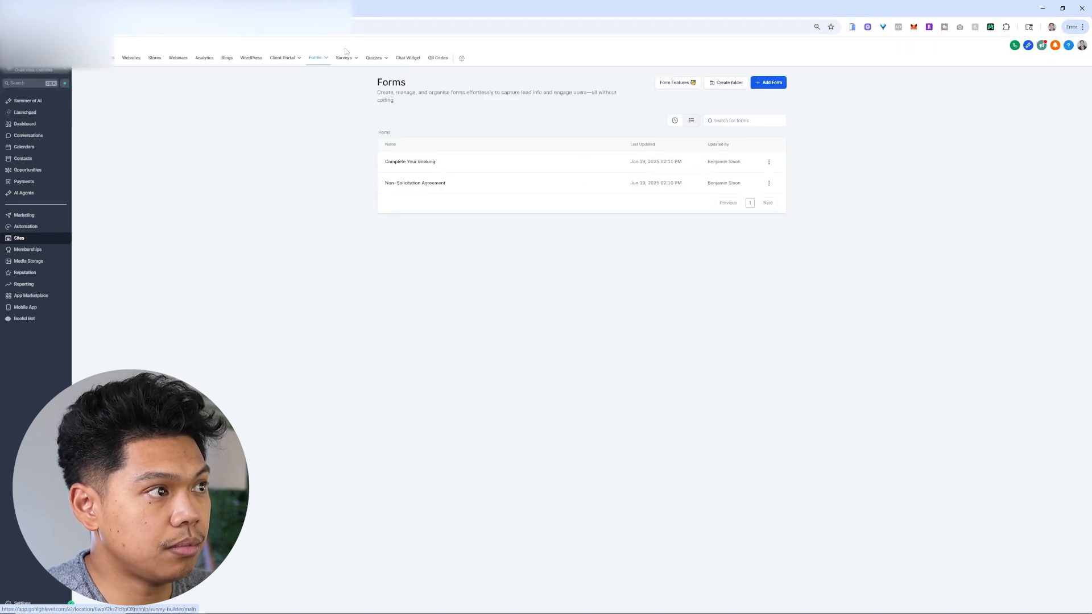
click(336, 71)
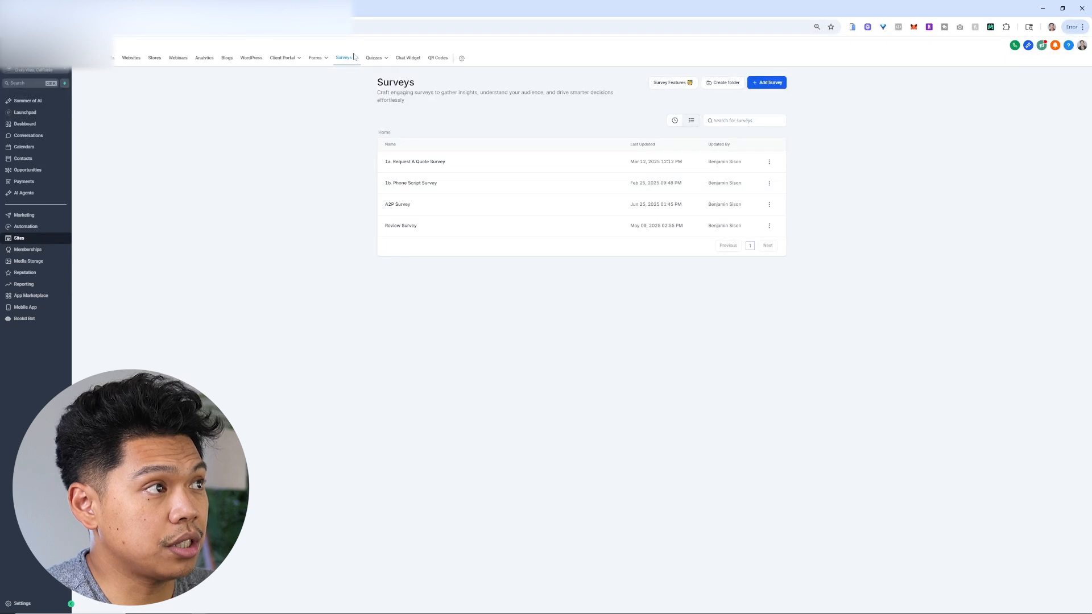
mouse_move(345, 58)
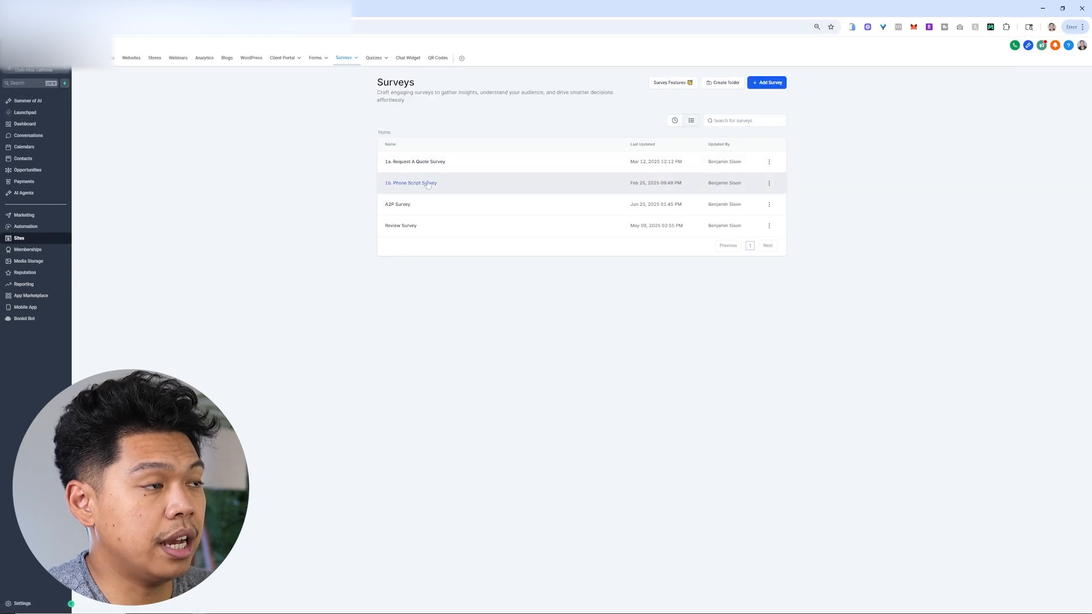
Step: Open the 1b. Phone Script Survey and examine its incoming call script, contact fields and Cleaning Info questions
click(469, 186)
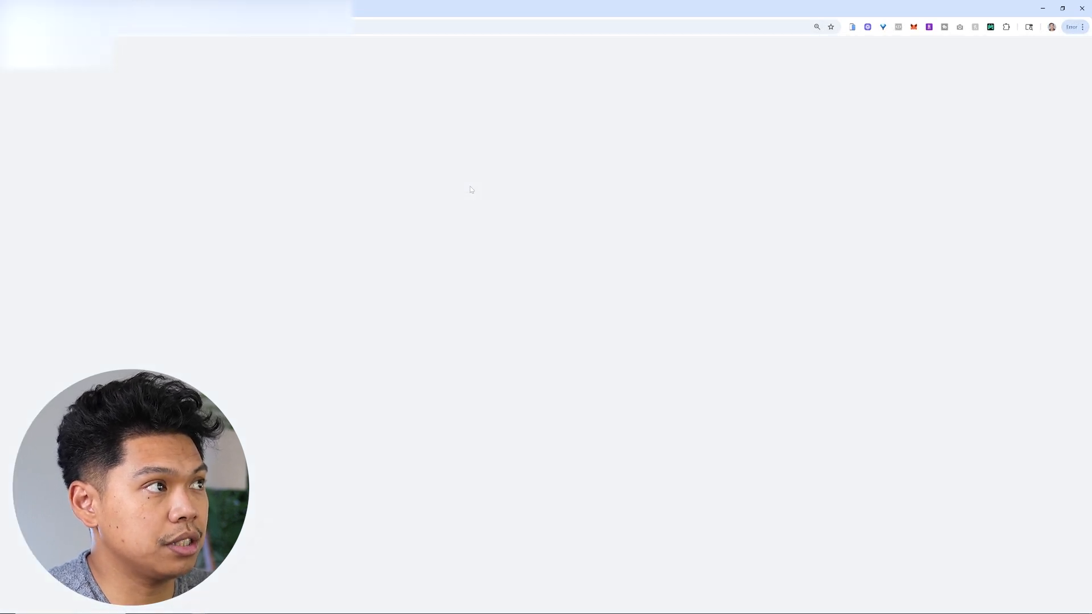
scroll(563, 188, down, 9)
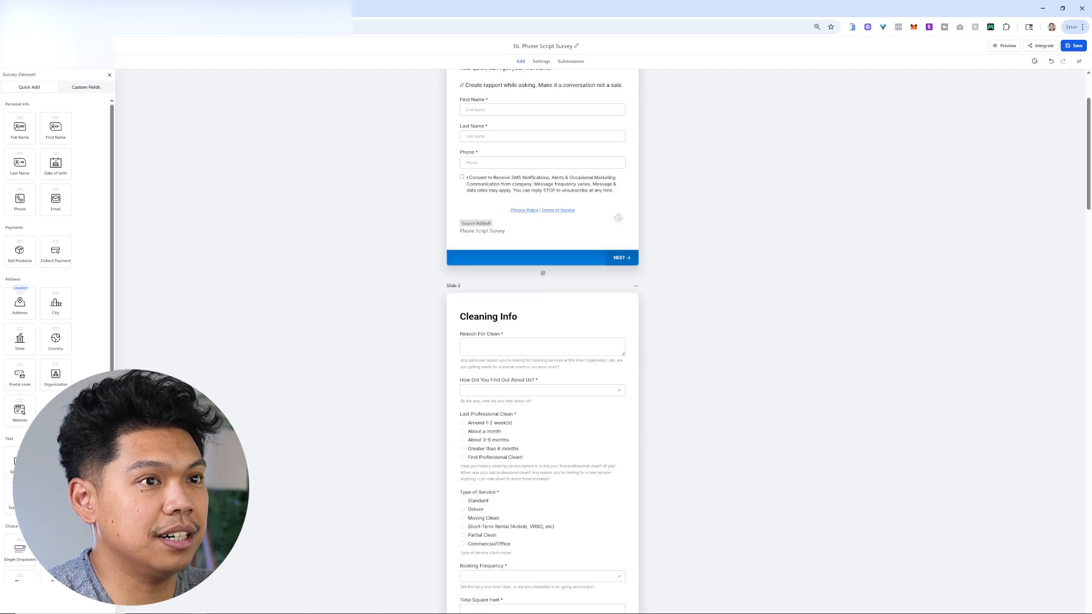
scroll(543, 501, up, 9)
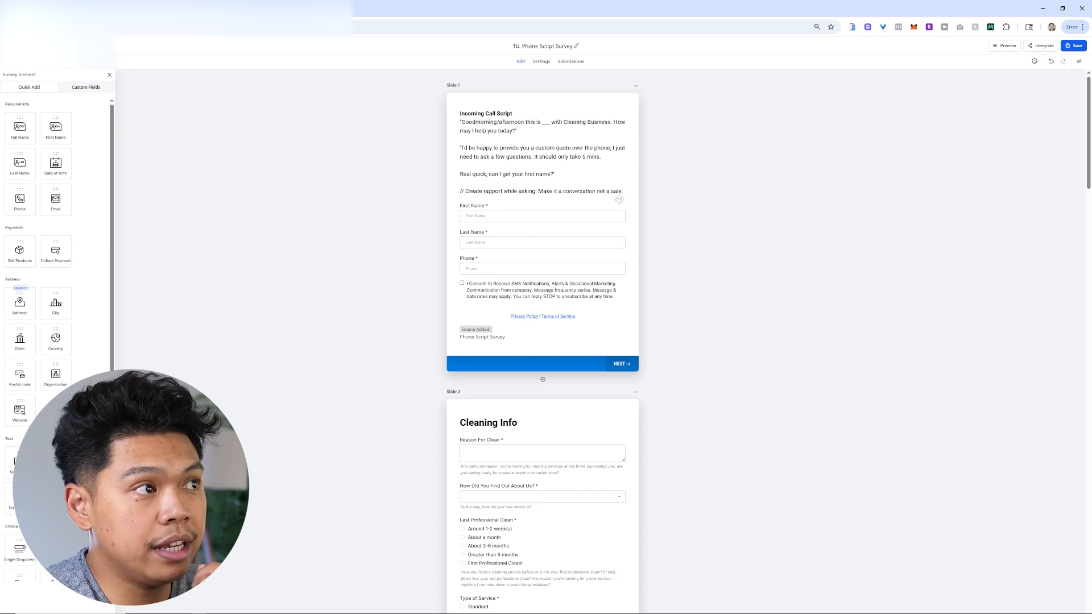
scroll(619, 178, down, 7)
scroll(609, 336, up, 7)
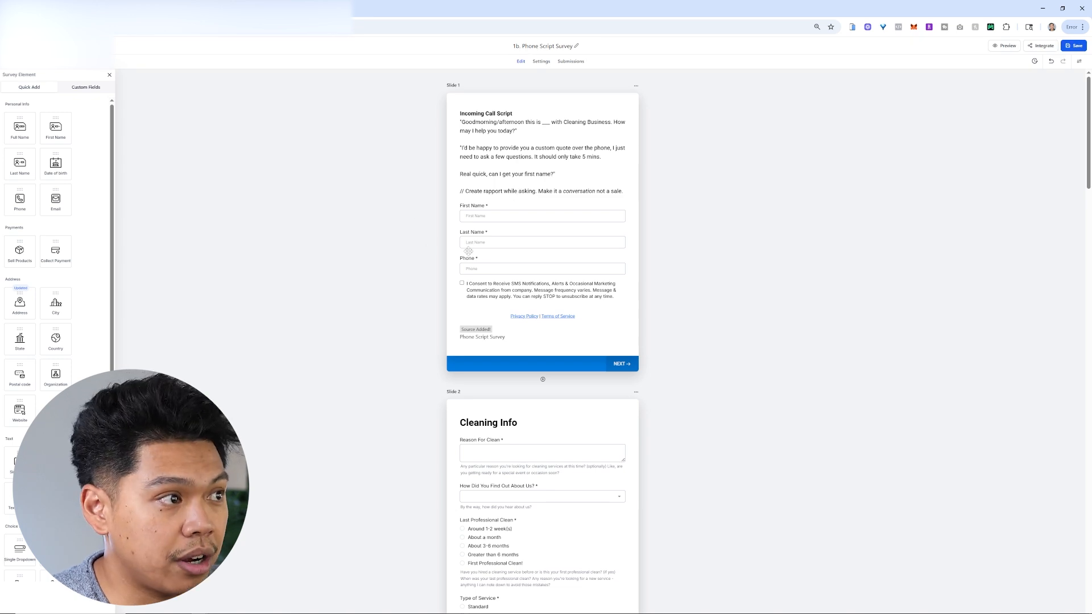
scroll(540, 380, down, 2)
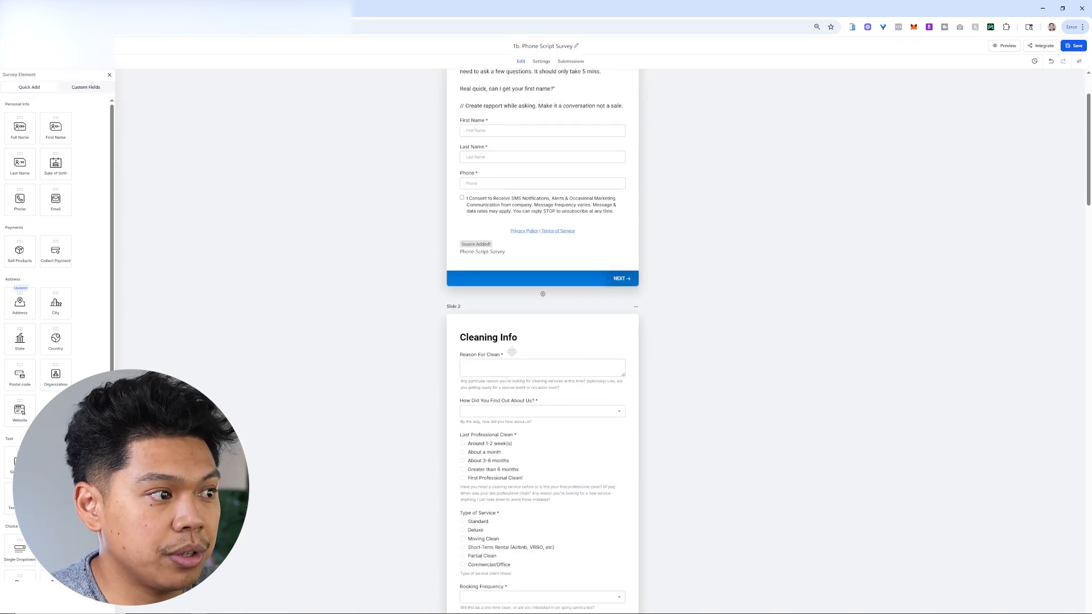
scroll(513, 405, down, 7)
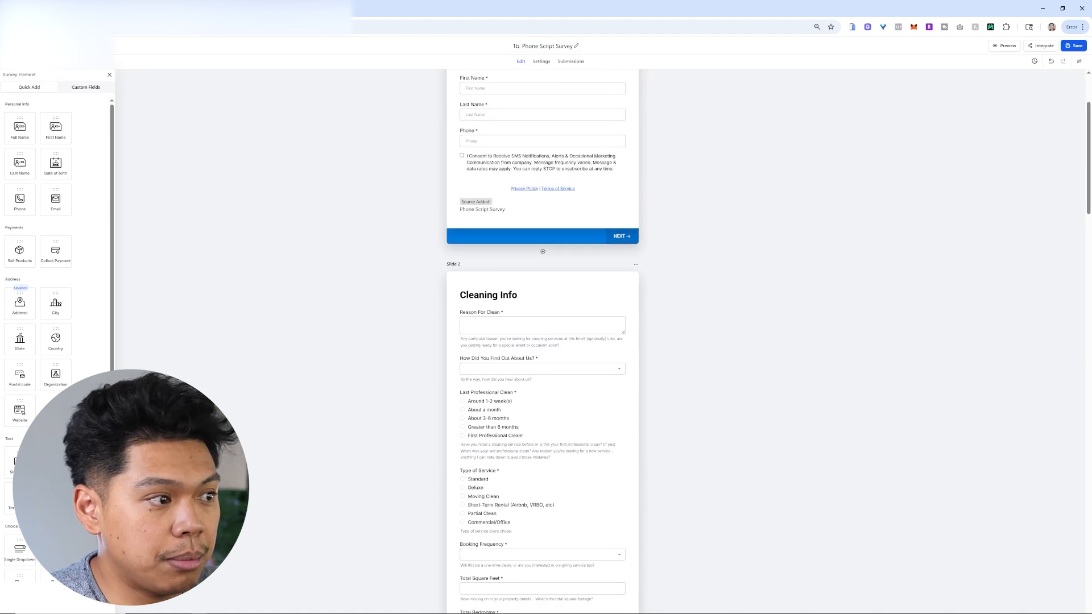
scroll(563, 294, down, 3)
scroll(563, 336, up, 10)
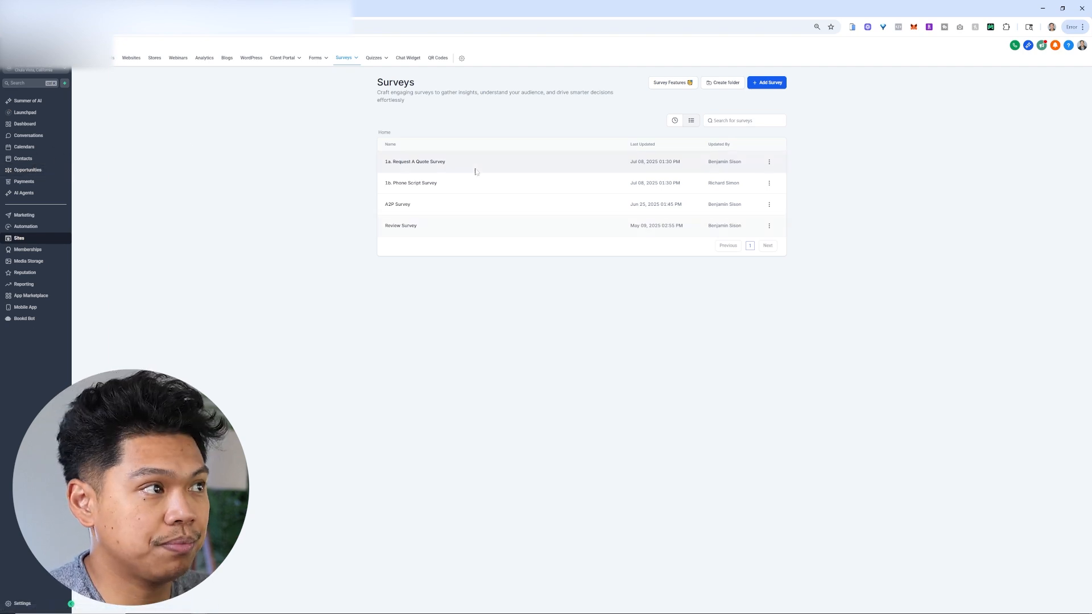
Step: Start a new funnel from the Funnels list using the Funnel AI option
click(107, 59)
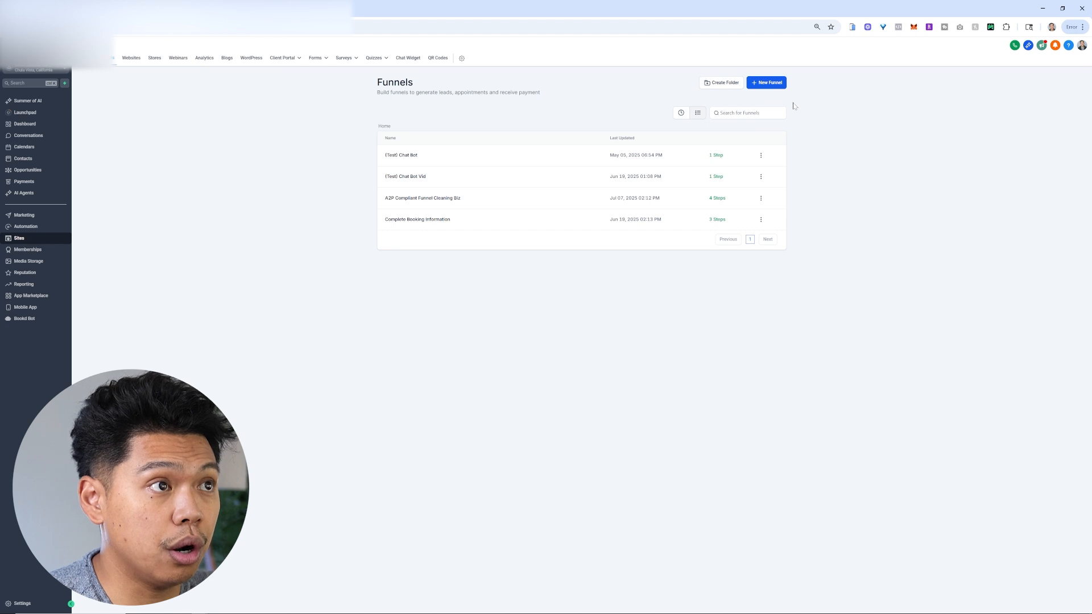
click(768, 83)
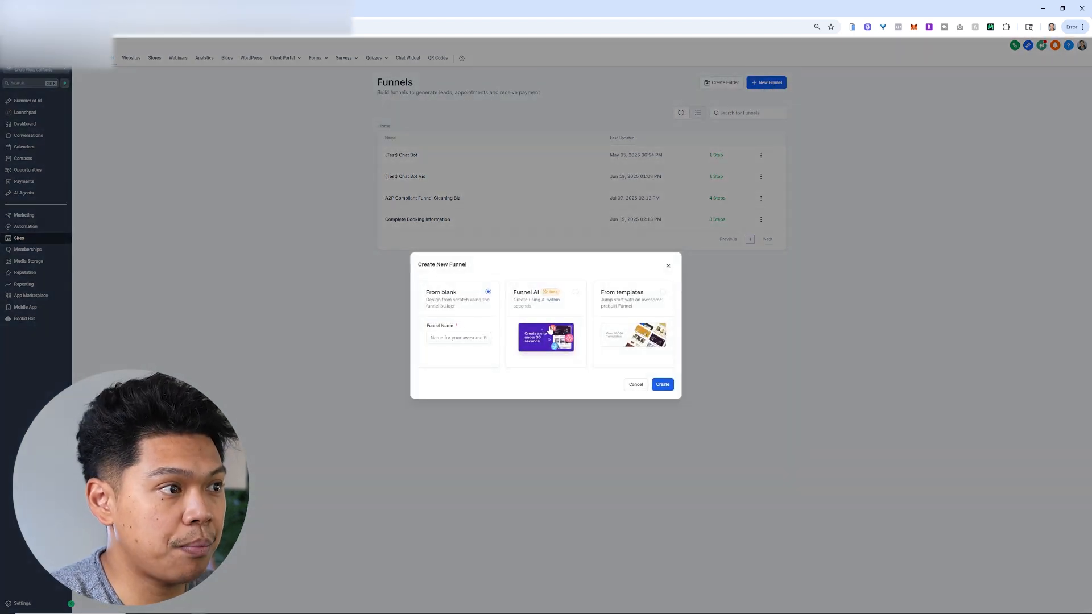
click(552, 295)
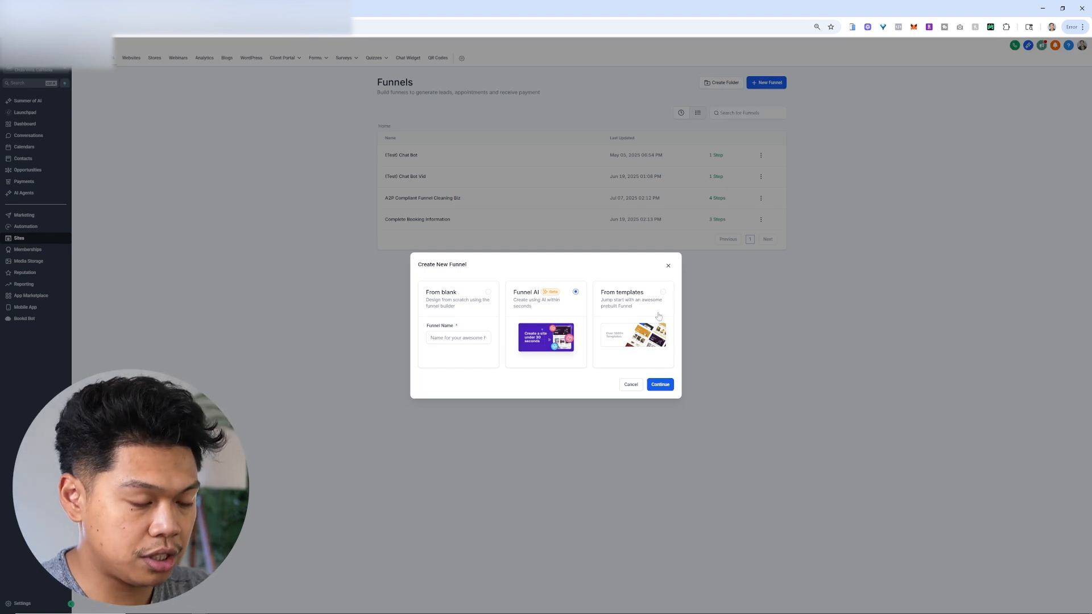
click(660, 385)
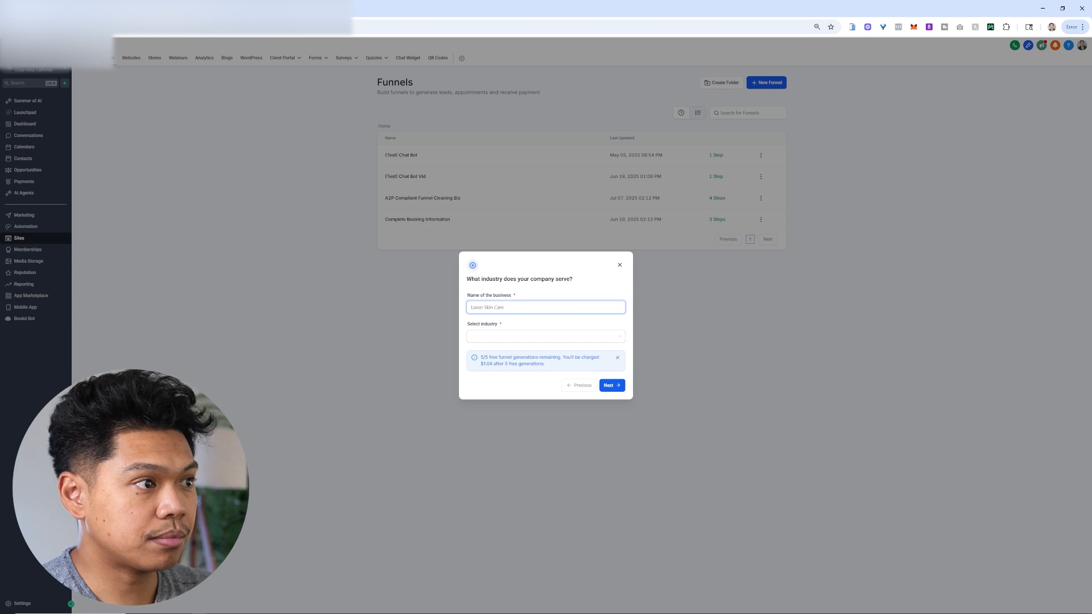
Step: Enter Cleaning Business as the business name, choose House Cleaning Service as the industry, and continue to the design preferences
text(CViera)
text(aning Business)
click(554, 336)
text(cleaning)
scroll(535, 375, down, 5)
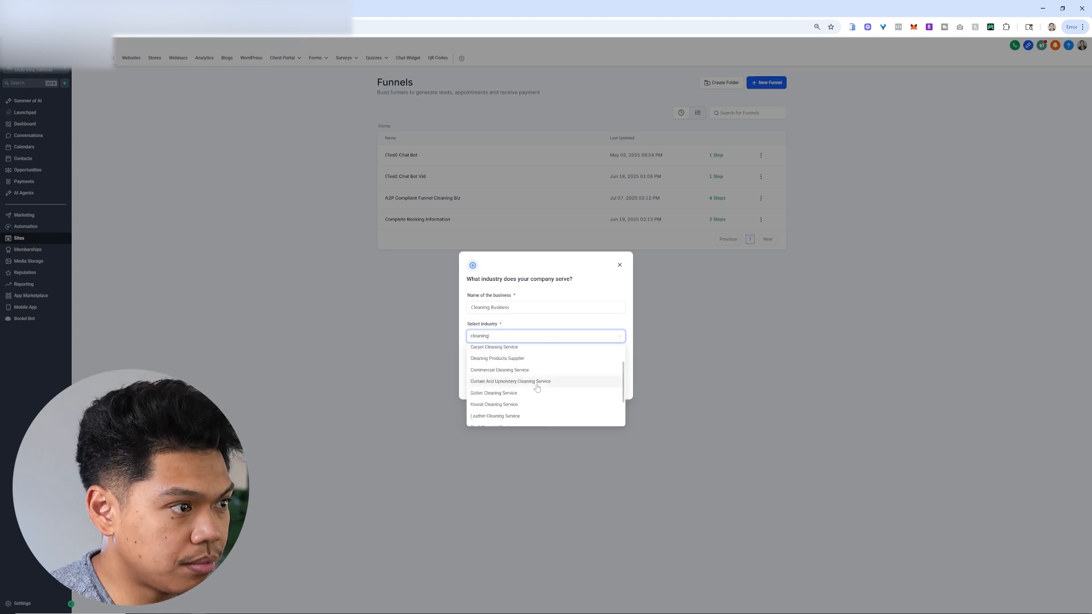
scroll(528, 395, up, 5)
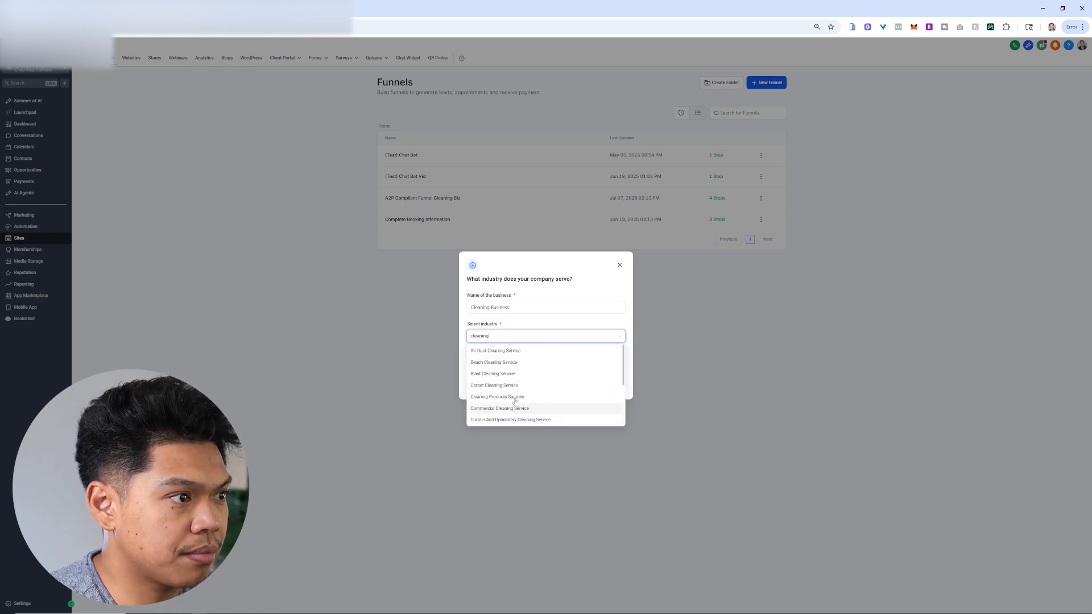
scroll(518, 393, down, 3)
click(494, 368)
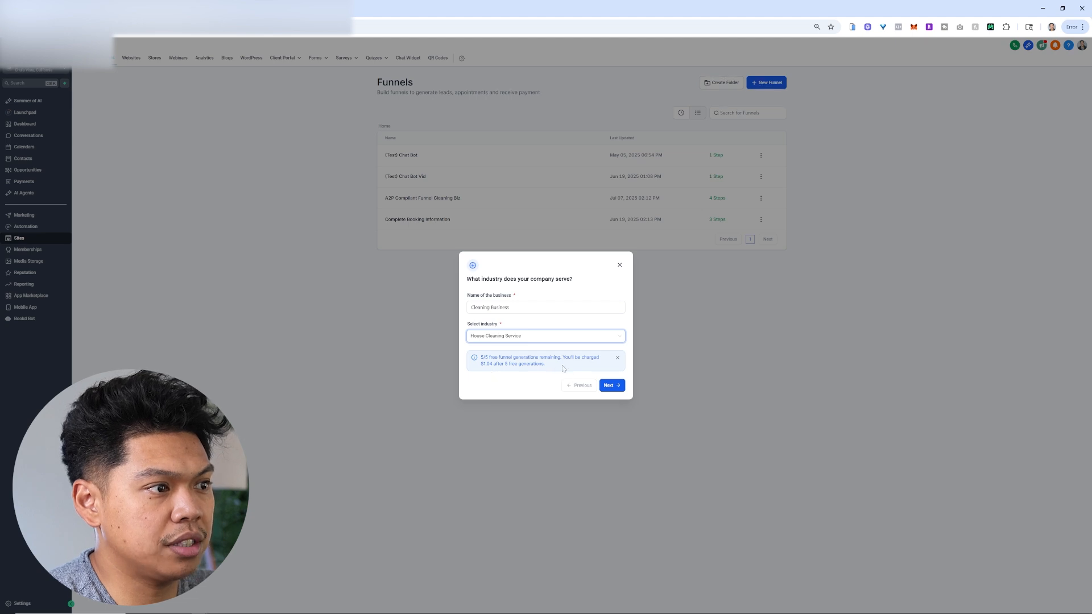
drag(566, 369, 477, 358)
click(584, 366)
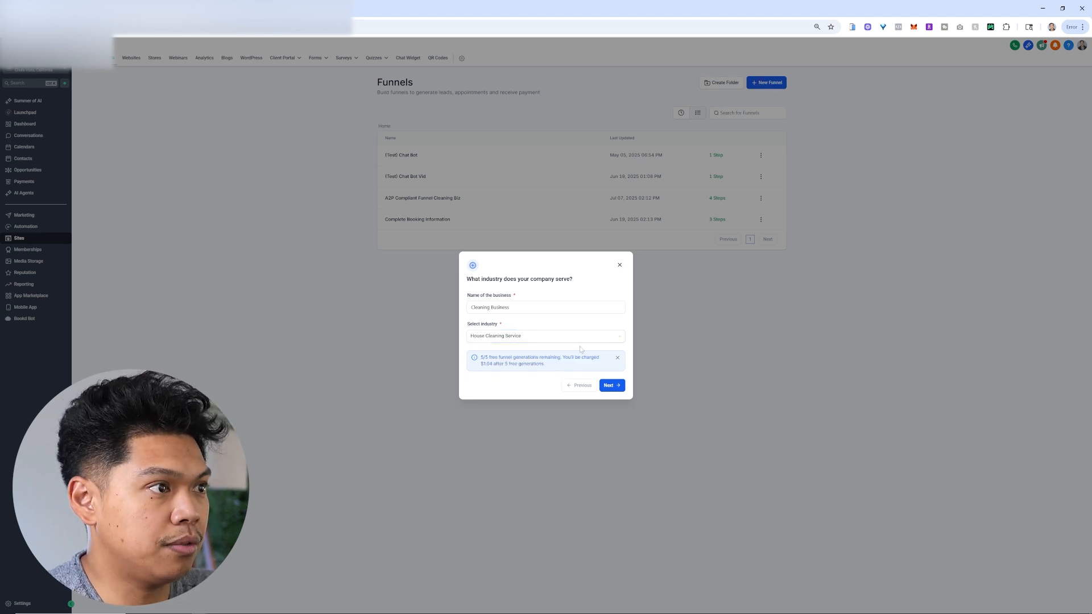
click(610, 389)
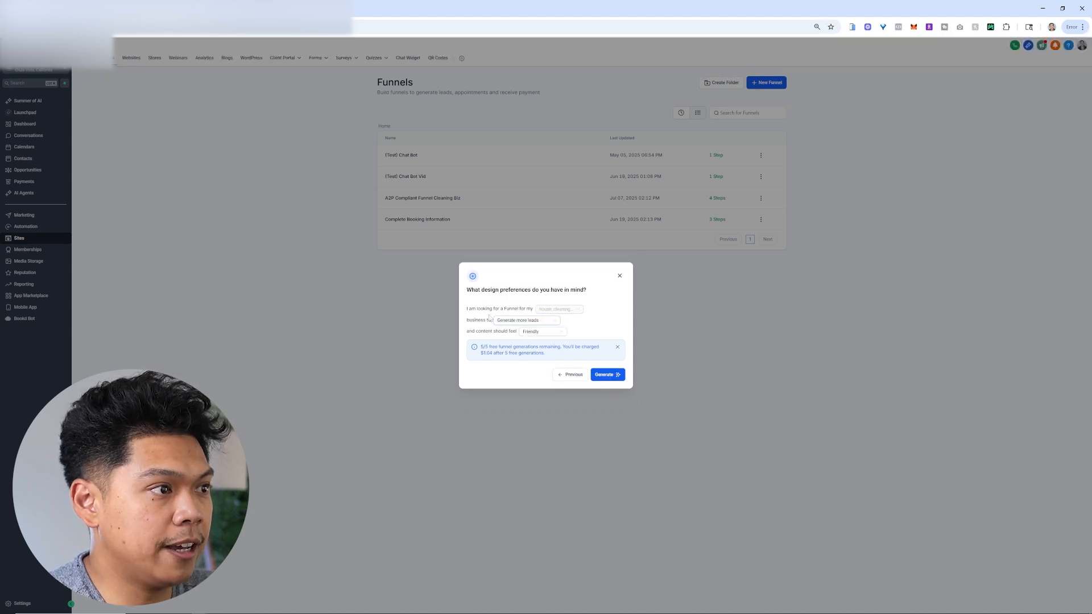
Step: Keep Generate more leads as the funnel's purpose and Friendly as its content tone, and generate the funnel
click(536, 322)
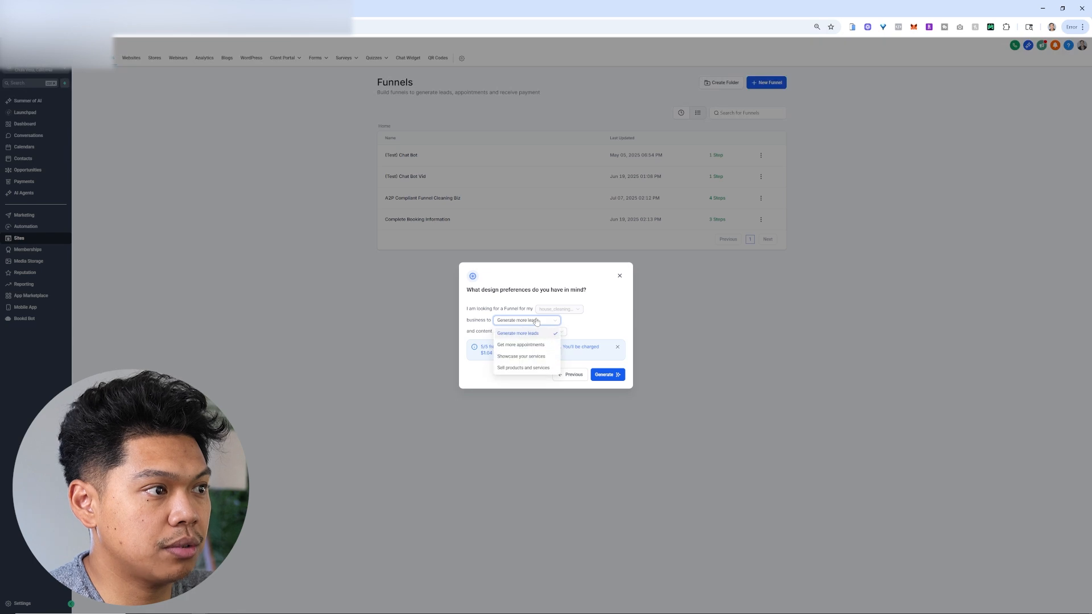
click(603, 322)
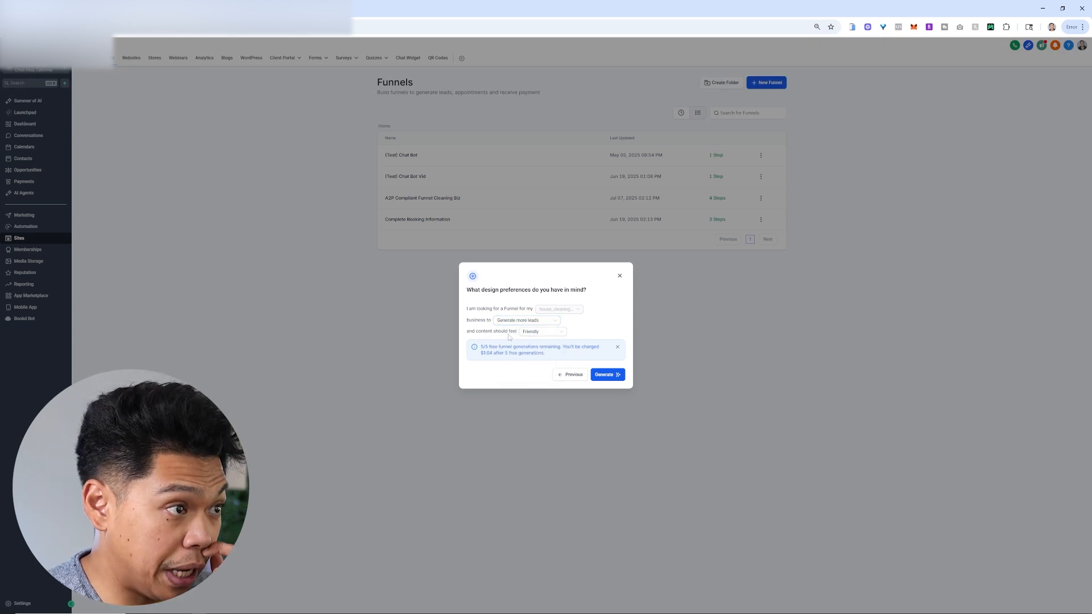
click(540, 331)
click(601, 328)
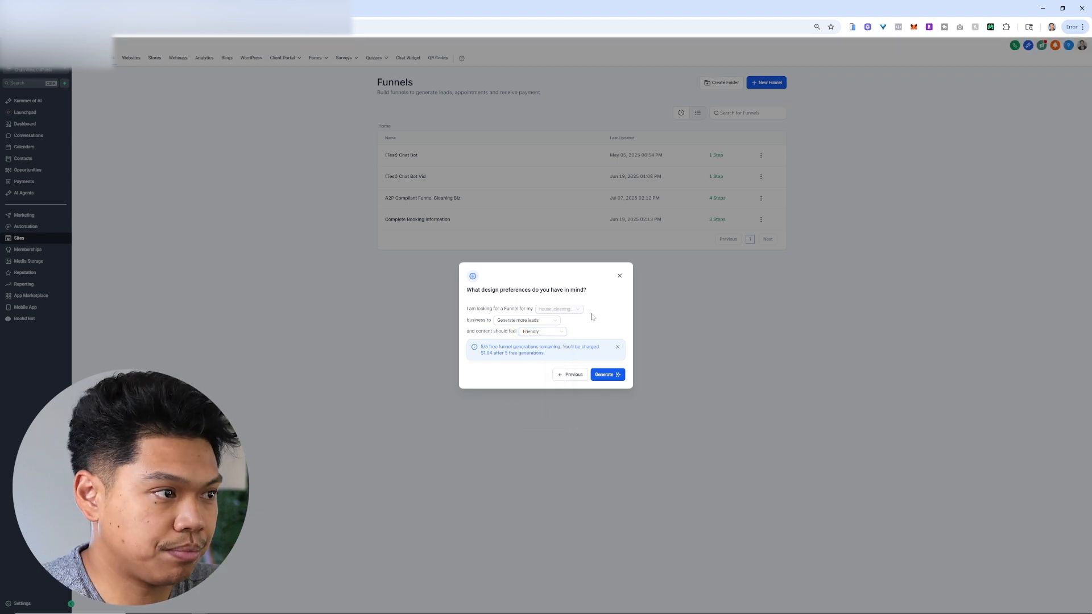
click(618, 376)
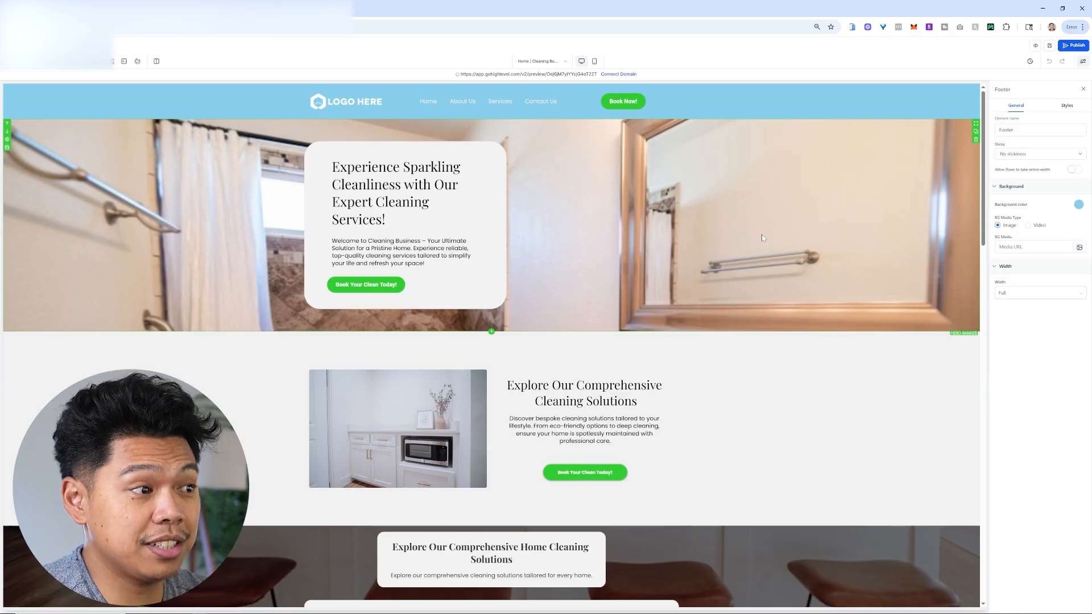
Step: Examine the generated home page from its hero section down to the testimonials, FAQs and footer
scroll(760, 227, down, 7)
scroll(779, 210, down, 15)
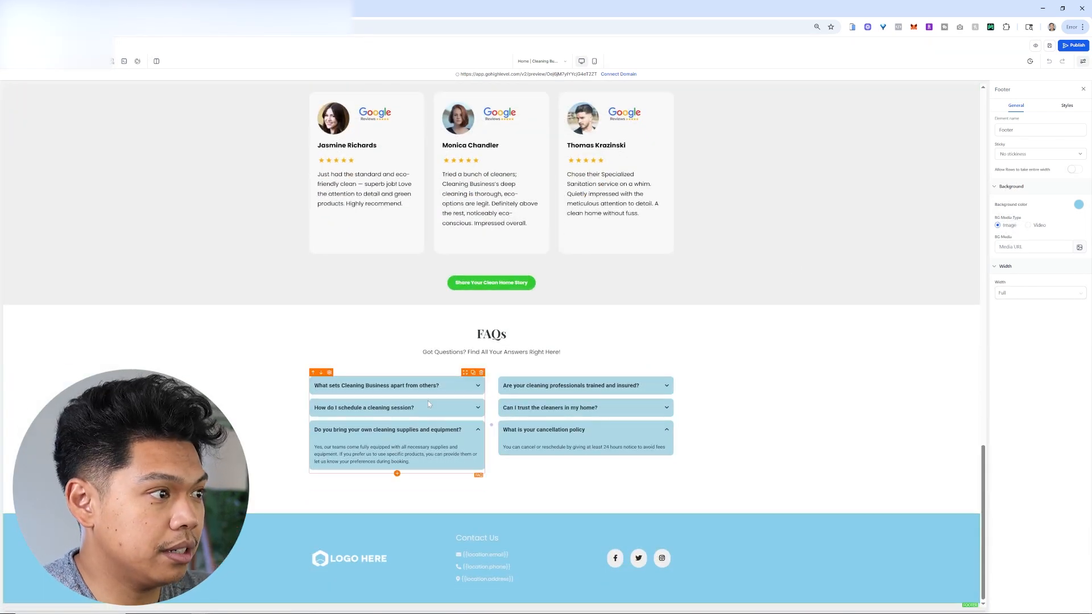
scroll(724, 409, up, 2)
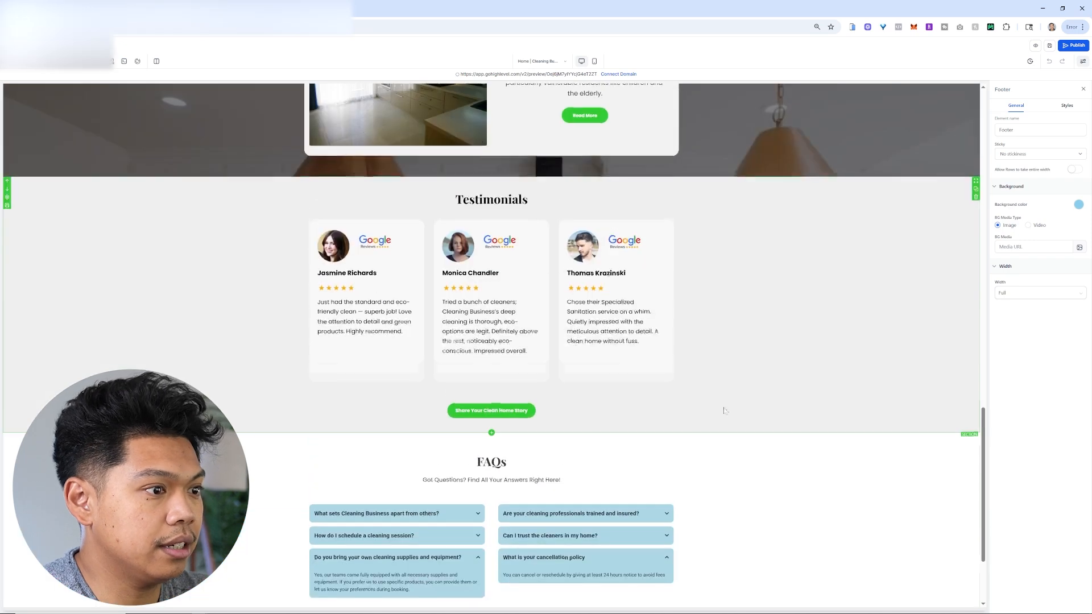
Step: Review the generated home page again, from the hero and service cards to the testimonials, FAQs and footer
scroll(724, 409, up, 20)
scroll(695, 362, down, 20)
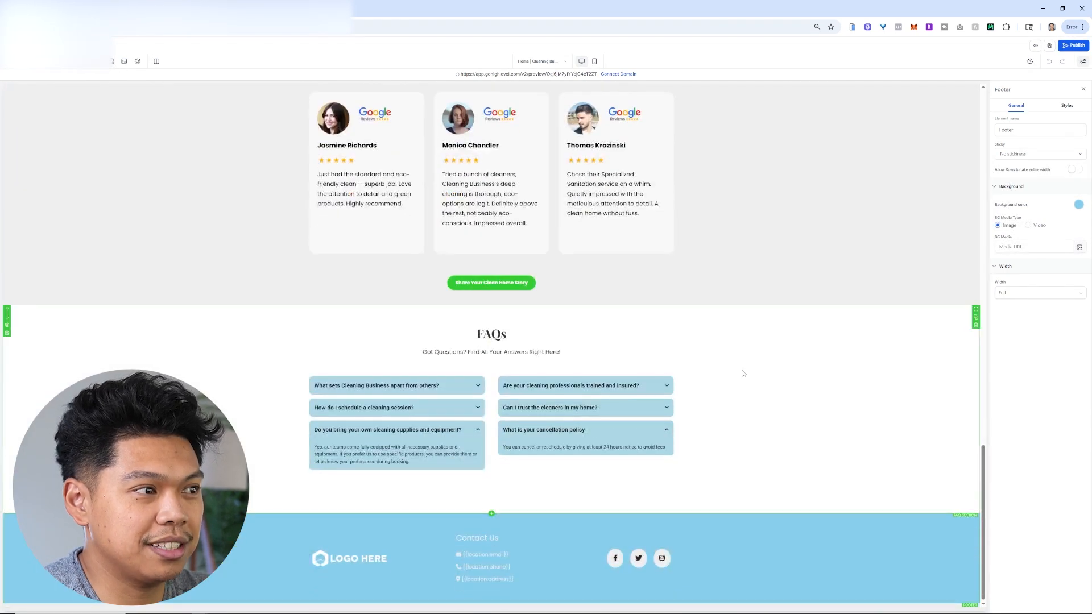
scroll(742, 370, up, 20)
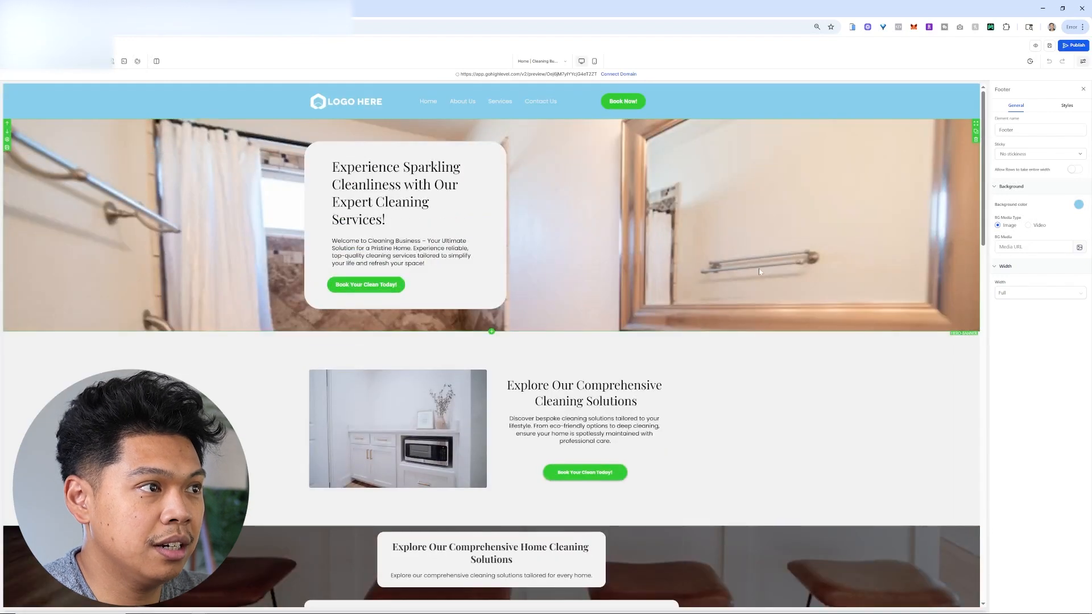
scroll(734, 290, down, 5)
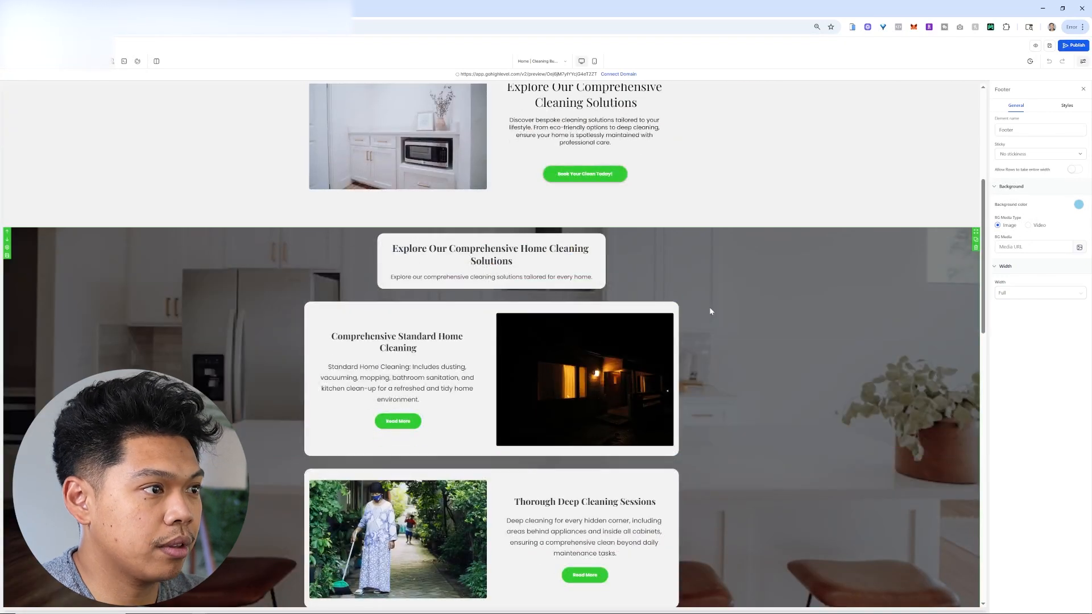
scroll(710, 310, down, 8)
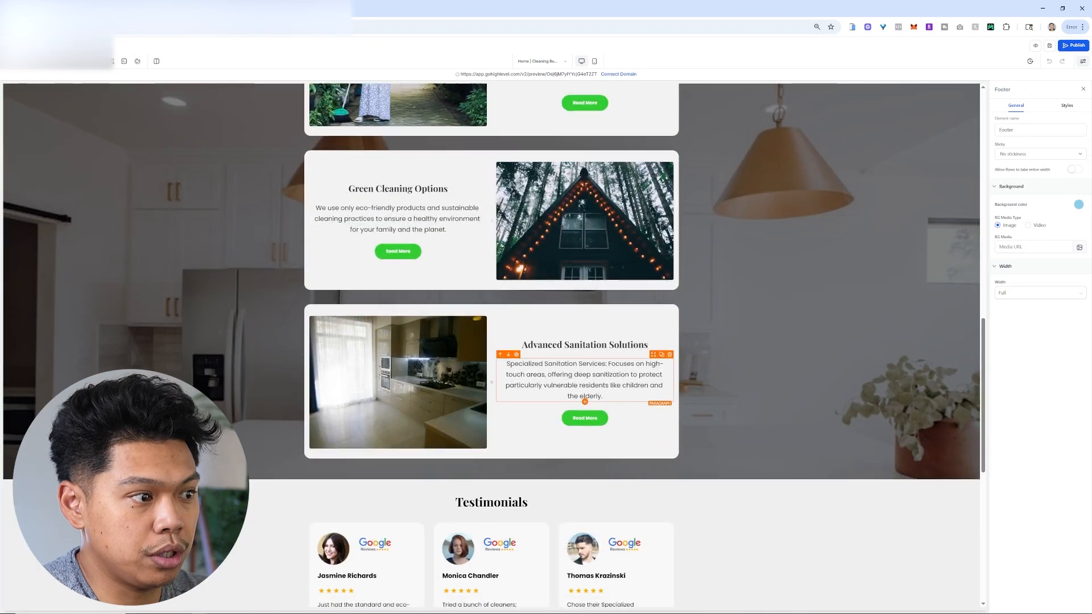
scroll(591, 361, down, 8)
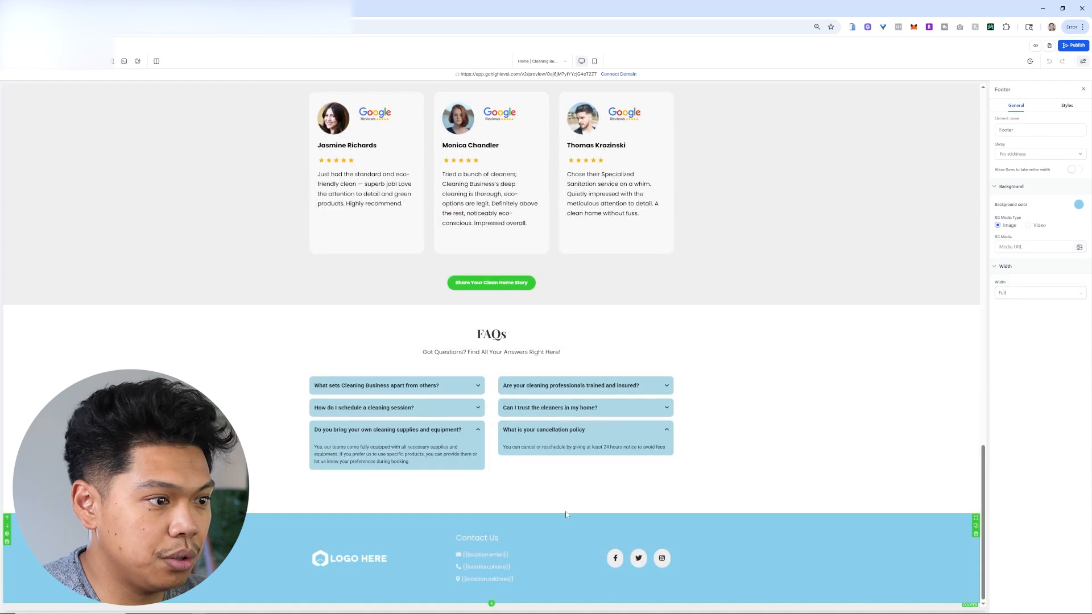
scroll(565, 517, up, 20)
scroll(745, 314, up, 1)
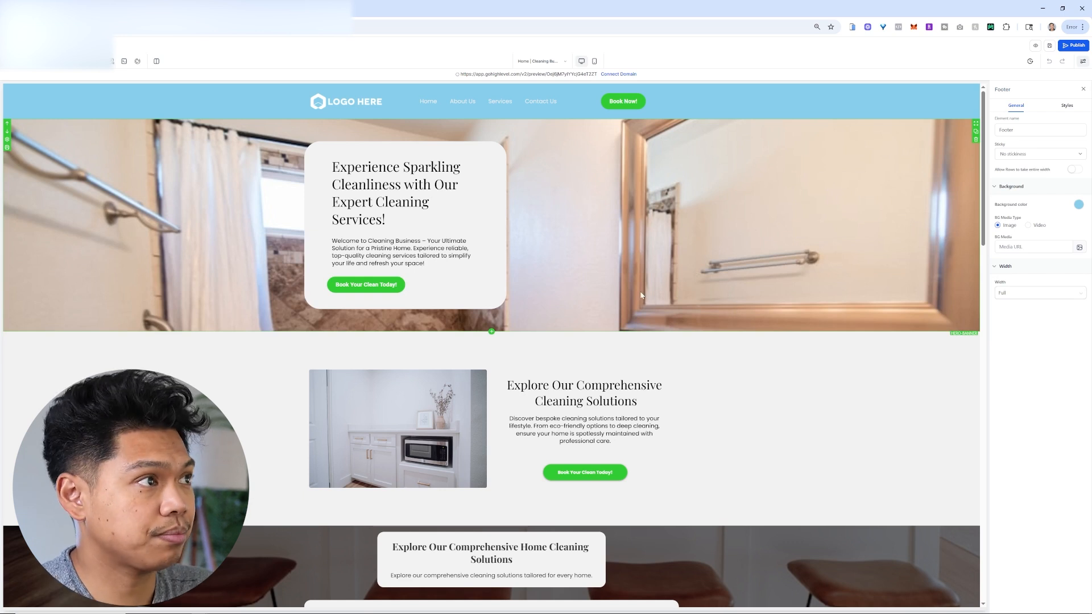
scroll(489, 153, down, 2)
scroll(568, 193, up, 2)
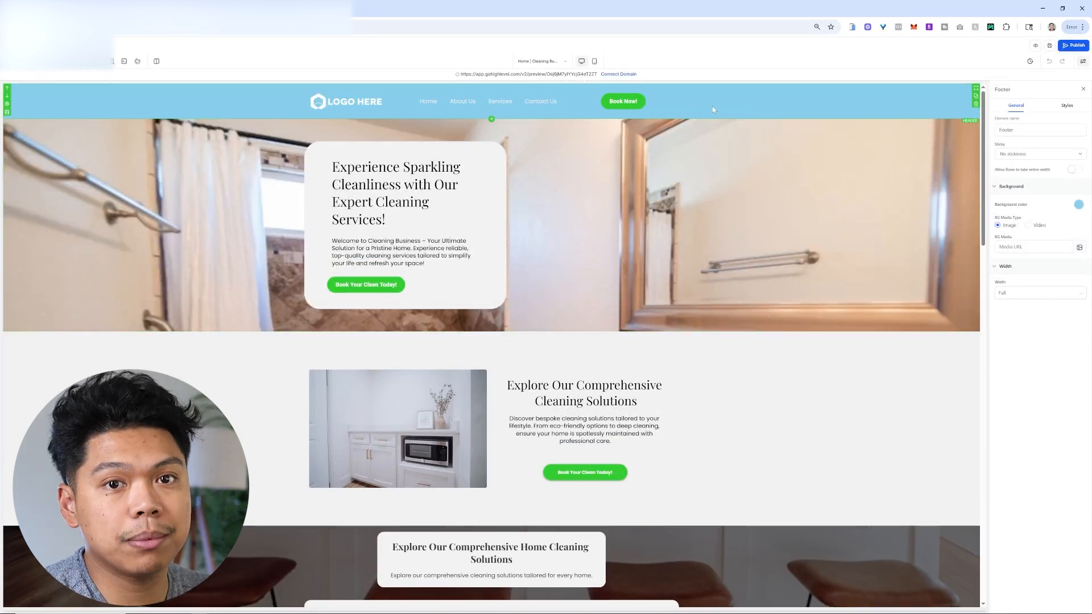
Step: Switch to RC's Web Design Copywriting Bot in ChatGPT, send its suggested prompt listing the company details, and highlight that prompt's text
click(239, 8)
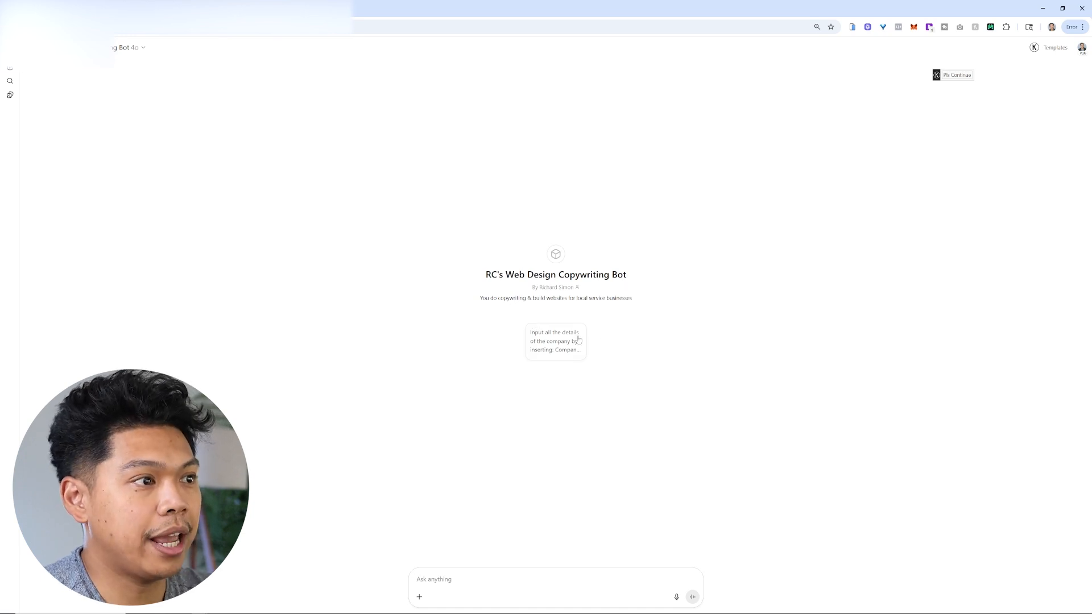
click(549, 343)
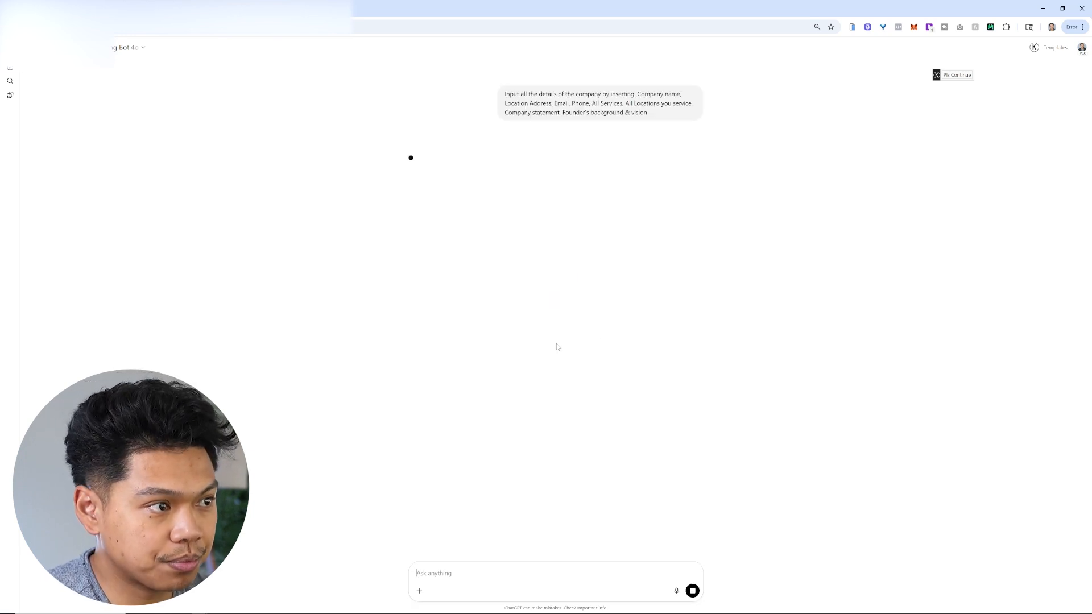
drag(505, 93, 694, 114)
click(664, 114)
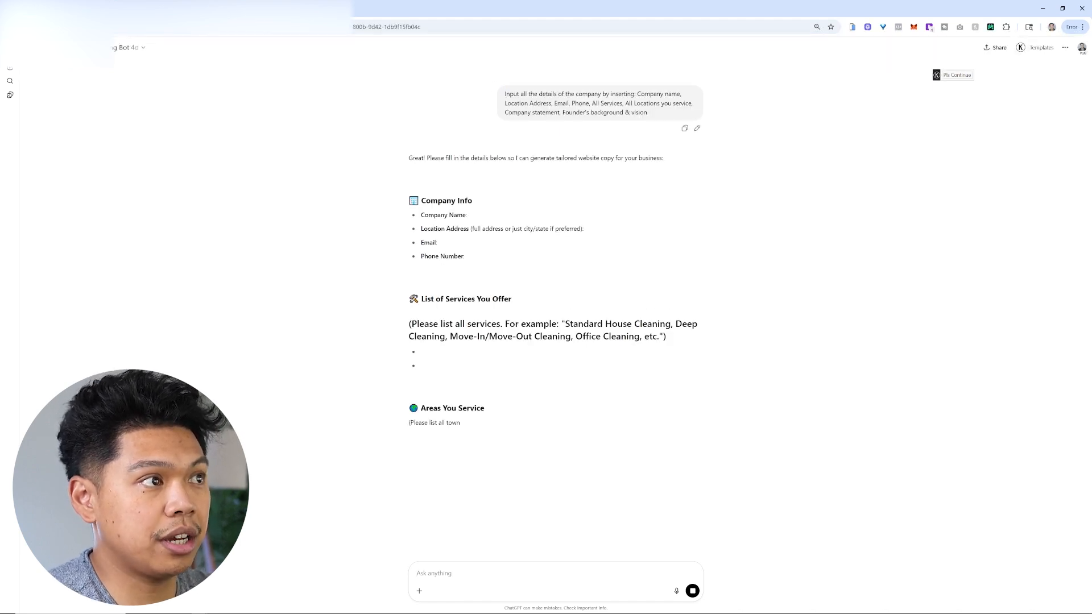
mouse_move(504, 103)
mouse_down()
mouse_move(671, 105)
mouse_move(493, 92)
mouse_up()
click(595, 104)
click(713, 113)
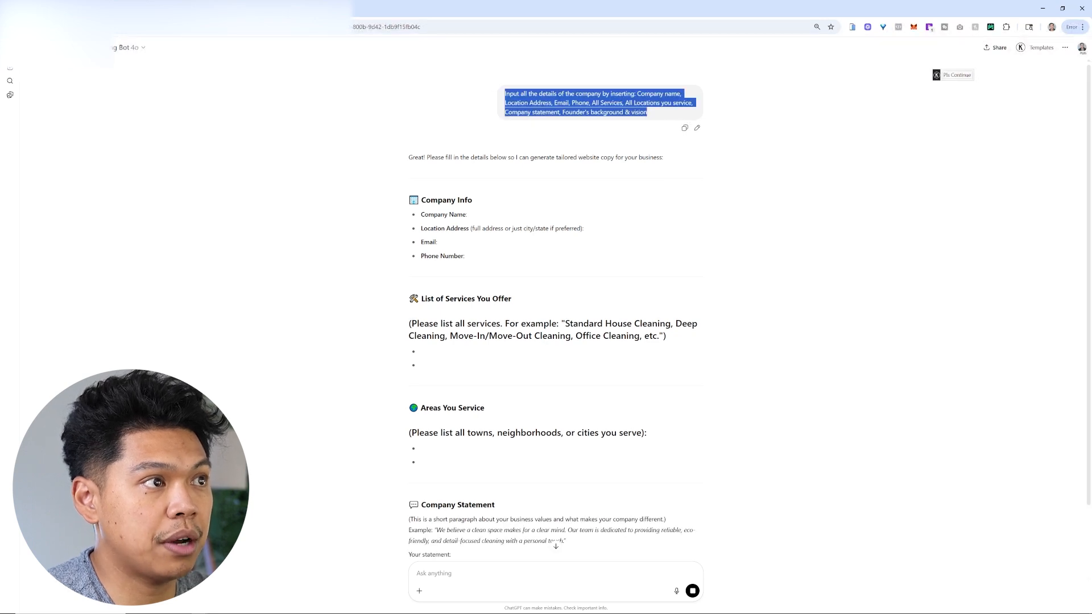
click(656, 115)
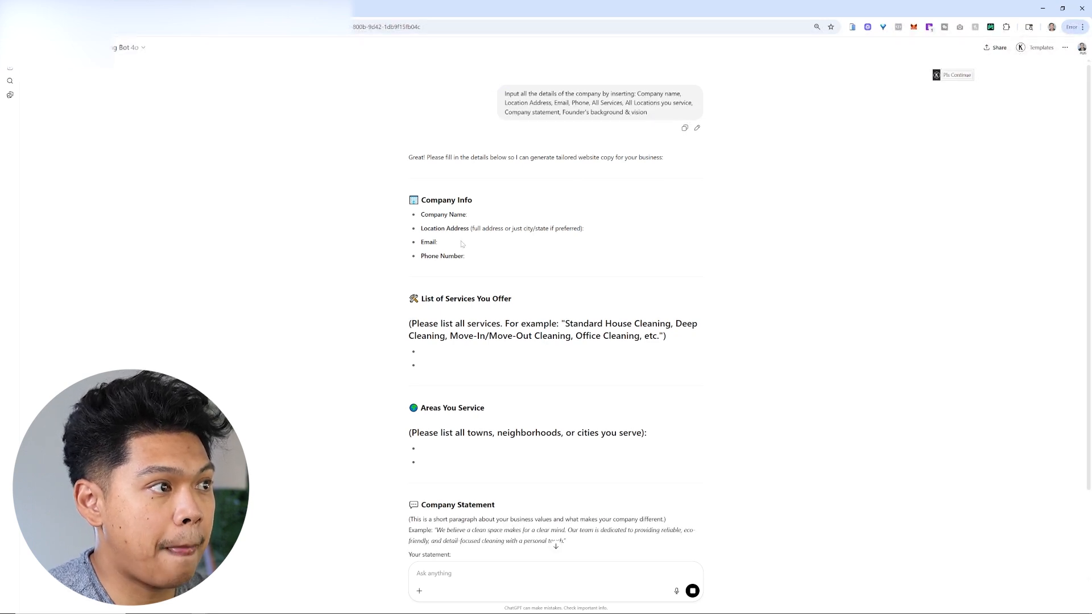
Step: Examine the bot's questionnaire on services, areas, company statement and founder's background, plus the home page copy sections it offers to write
scroll(457, 208, down, 4)
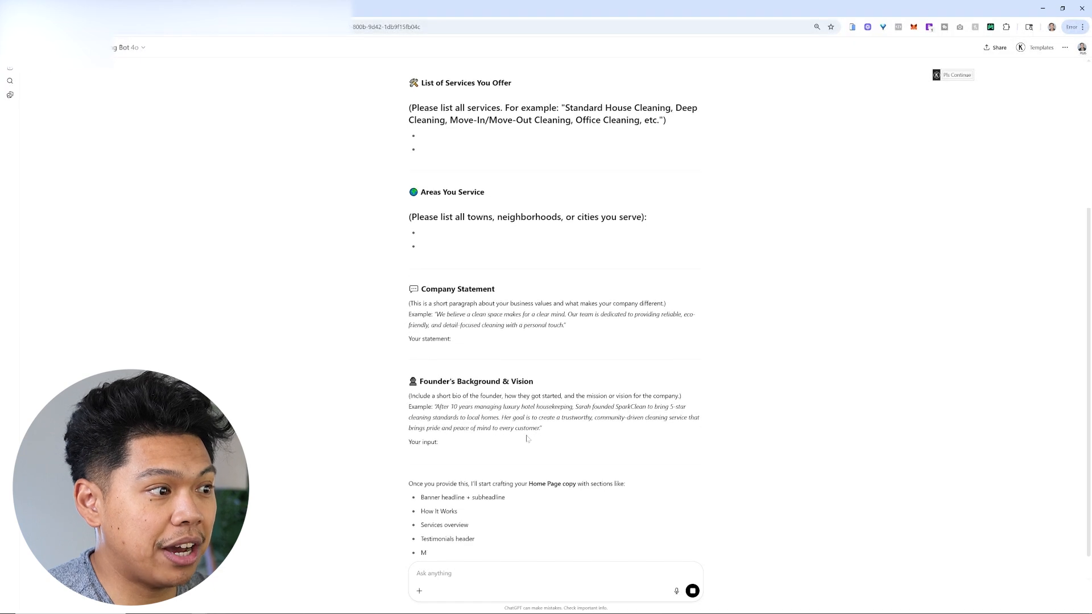
drag(565, 326, 433, 315)
scroll(711, 309, down, 2)
click(566, 379)
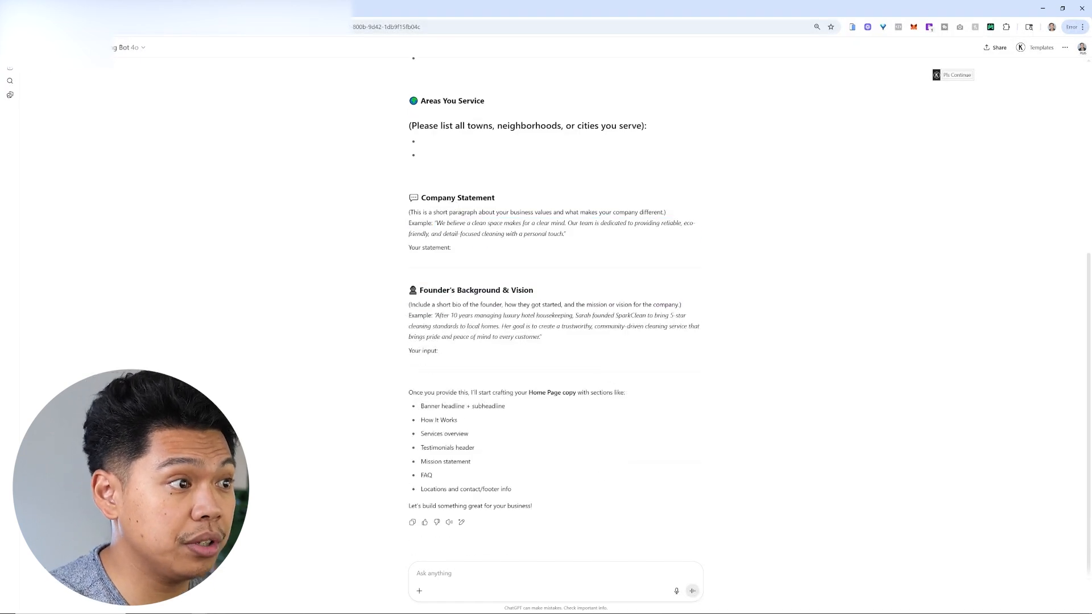
scroll(547, 249, up, 2)
drag(588, 376, 409, 338)
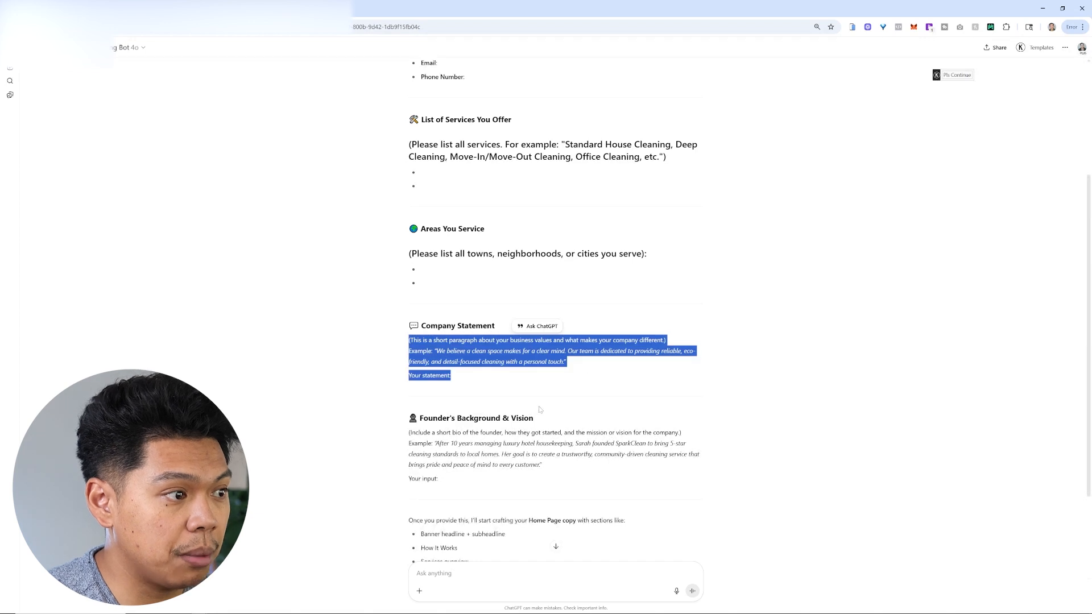
drag(544, 466, 420, 431)
click(439, 432)
scroll(599, 313, up, 3)
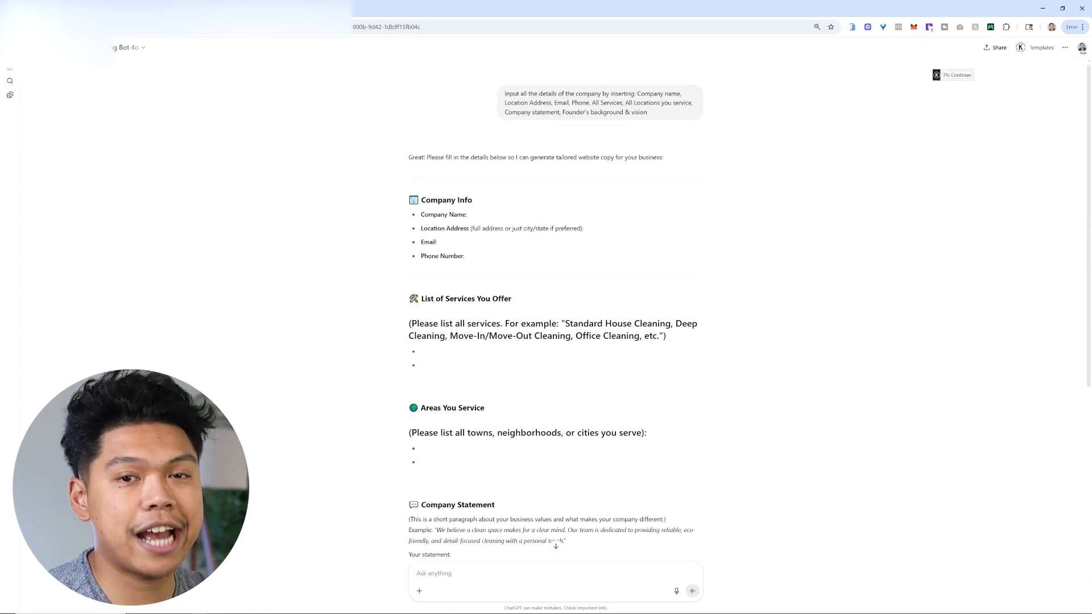
scroll(685, 239, down, 5)
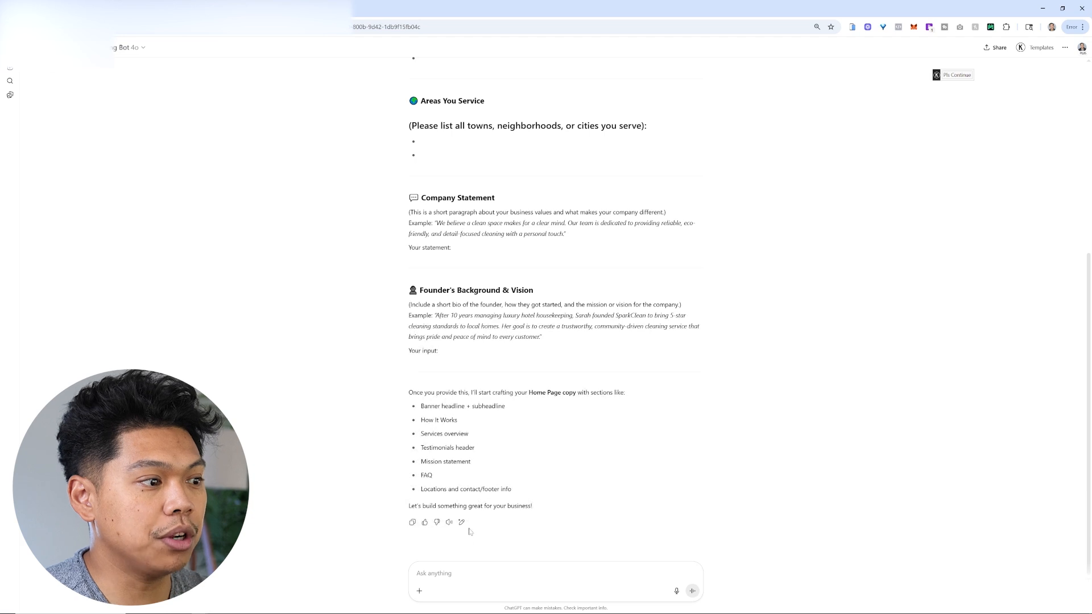
scroll(613, 398, up, 5)
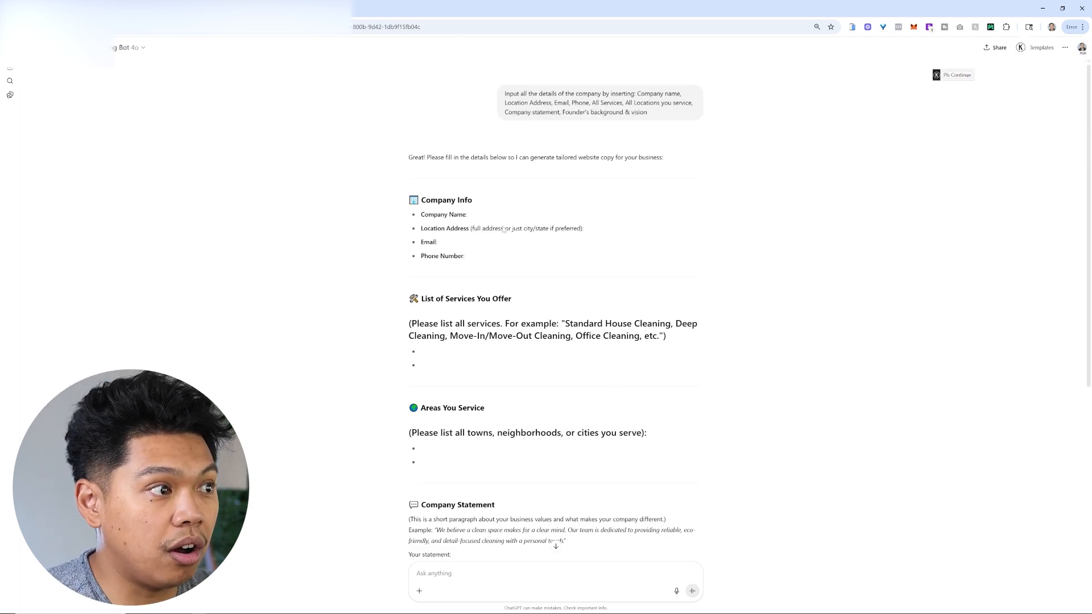
scroll(503, 229, down, 5)
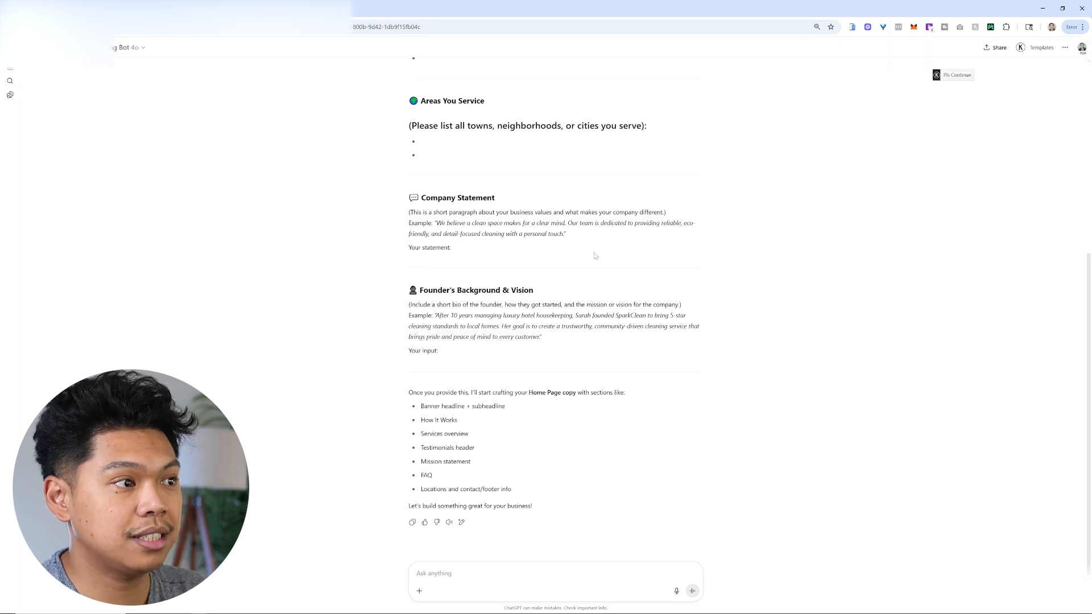
scroll(596, 256, up, 5)
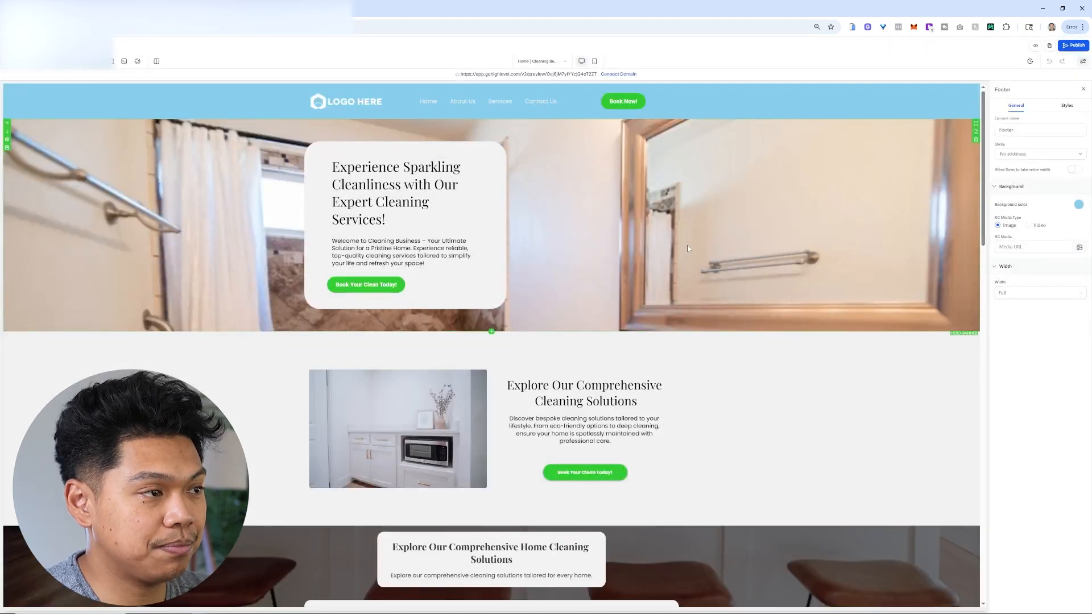
Step: Switch back to the HighLevel page editor, look over the home page, and open the settings of the section behind the service cards
scroll(491, 341, down, 5)
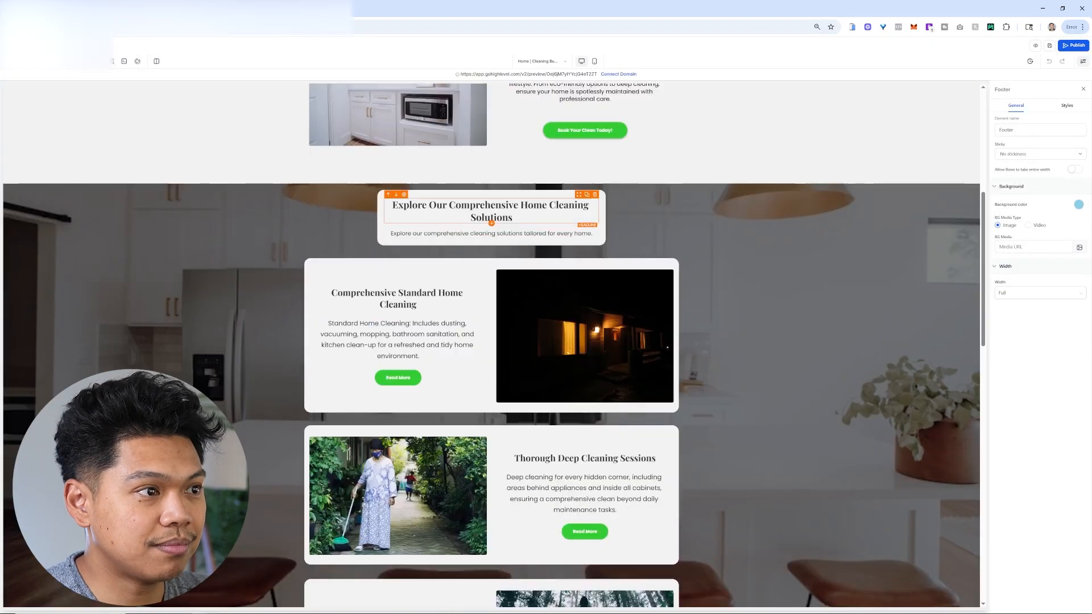
scroll(528, 352, down, 10)
scroll(528, 353, up, 12)
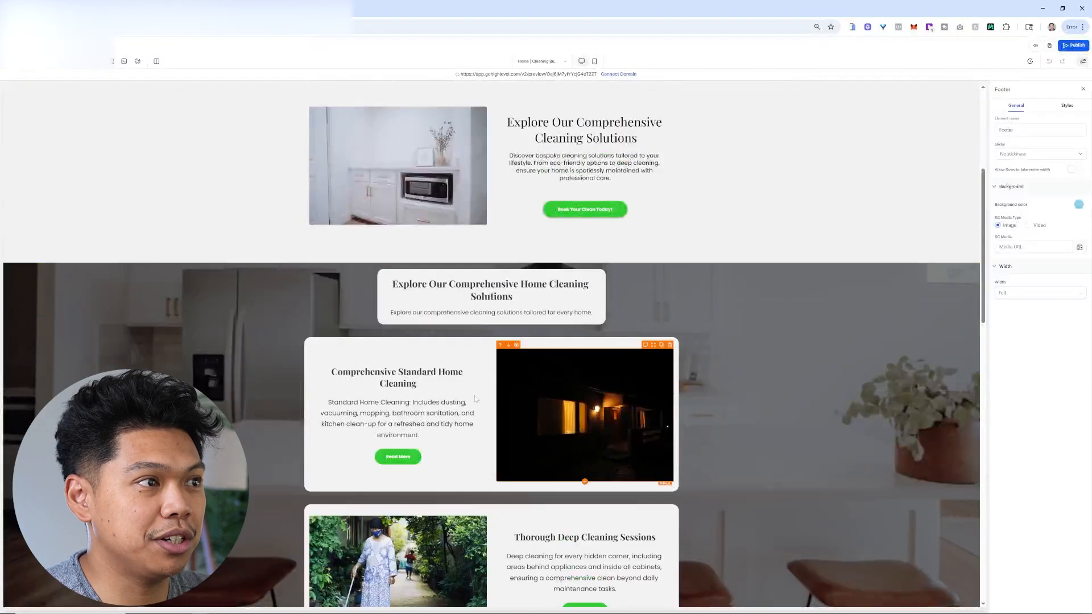
scroll(529, 353, down, 14)
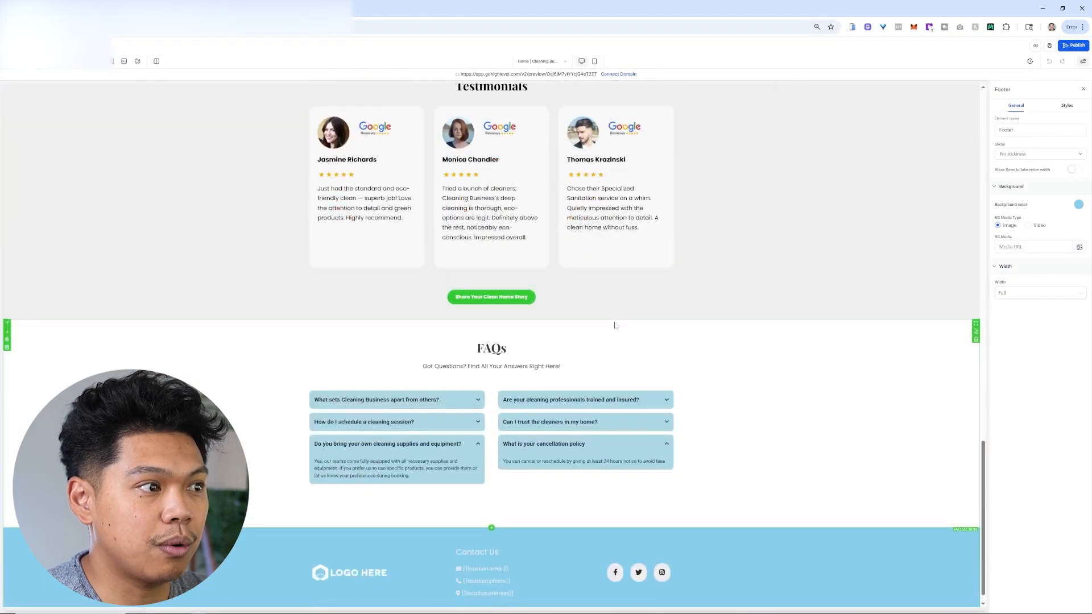
scroll(614, 325, up, 7)
scroll(769, 274, up, 5)
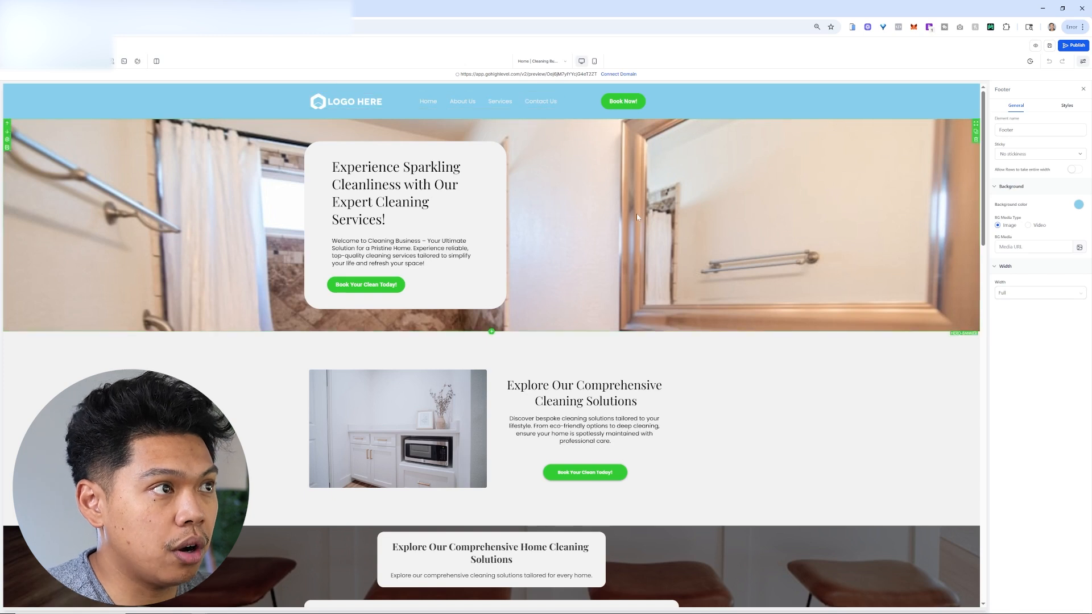
scroll(647, 204, down, 15)
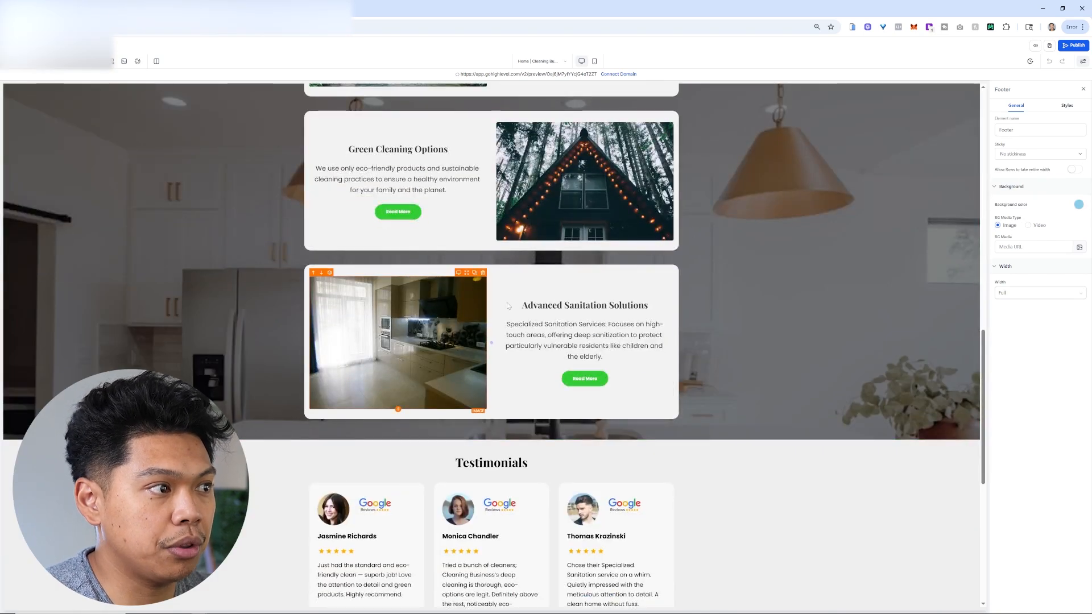
click(584, 190)
click(681, 150)
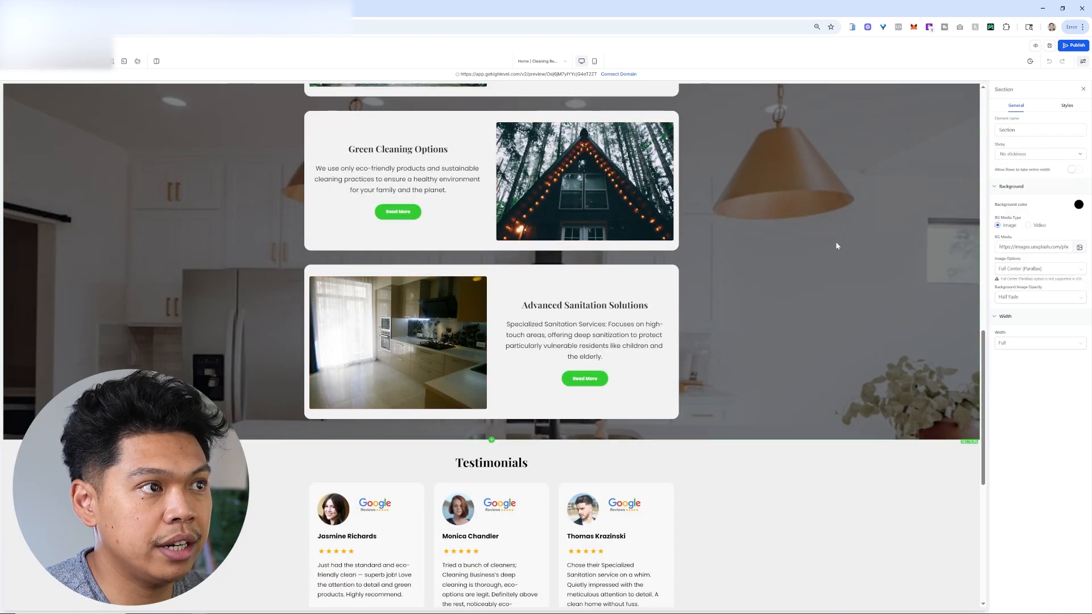
Step: Inspect the full length of the home page from the hero to the footer as the layout for the written copy
scroll(750, 272, up, 15)
scroll(732, 248, down, 20)
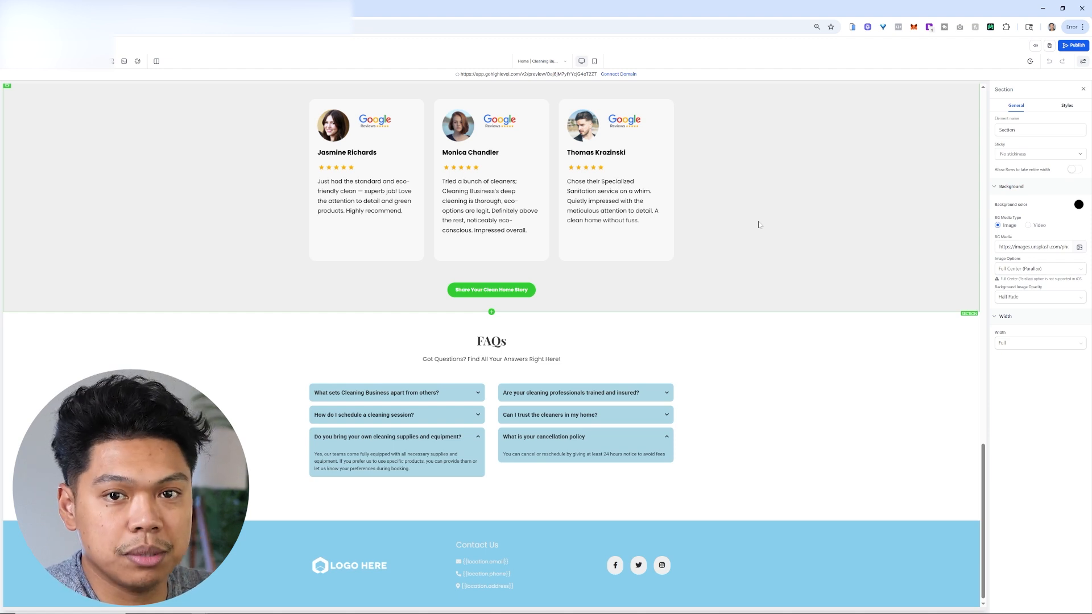
scroll(710, 240, up, 20)
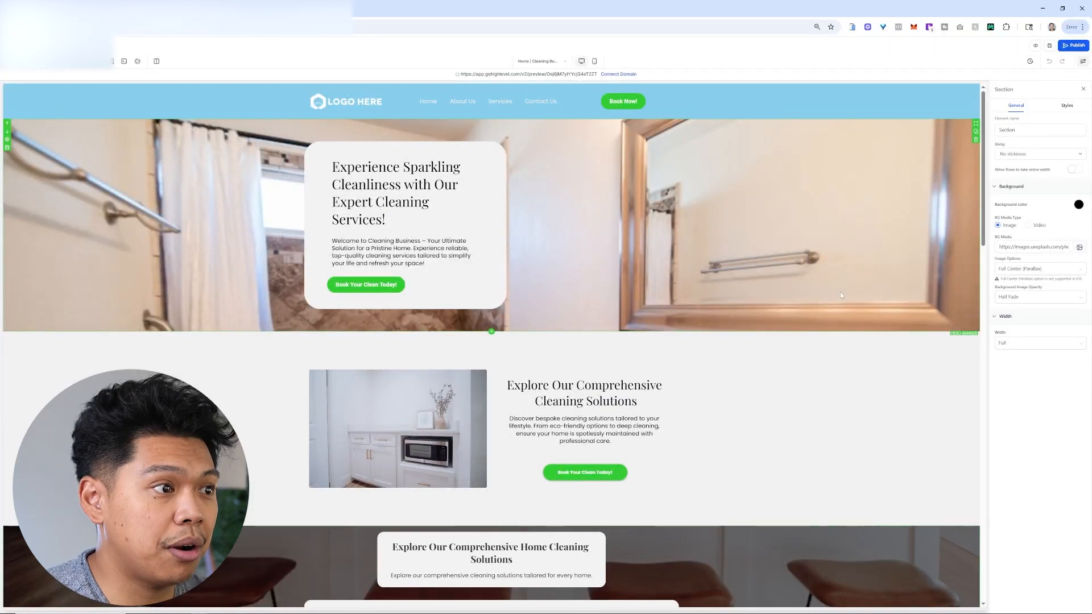
scroll(796, 237, down, 20)
scroll(804, 281, up, 12)
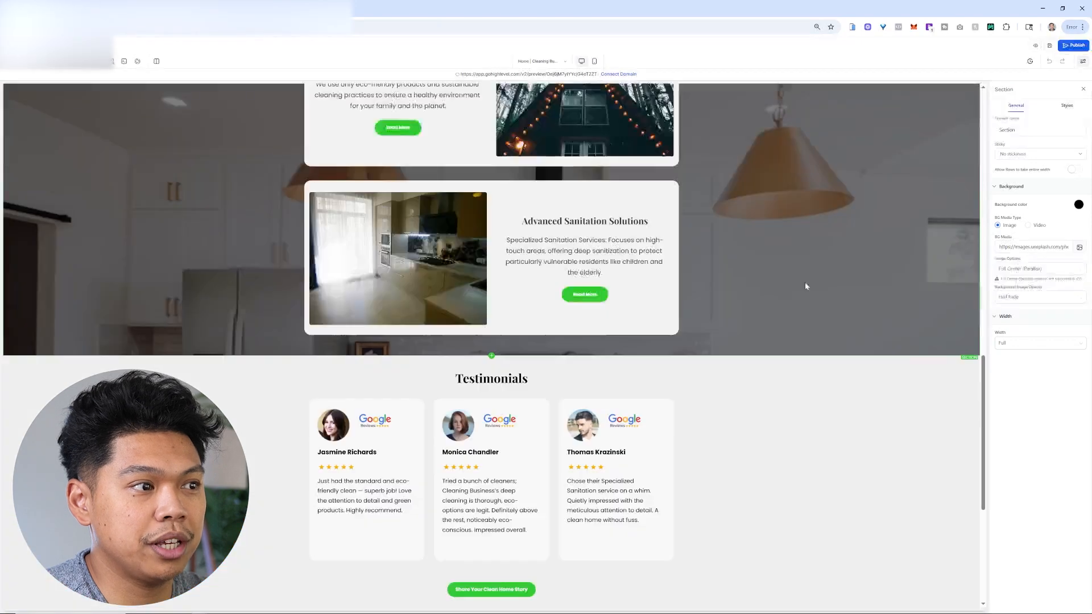
scroll(761, 315, up, 10)
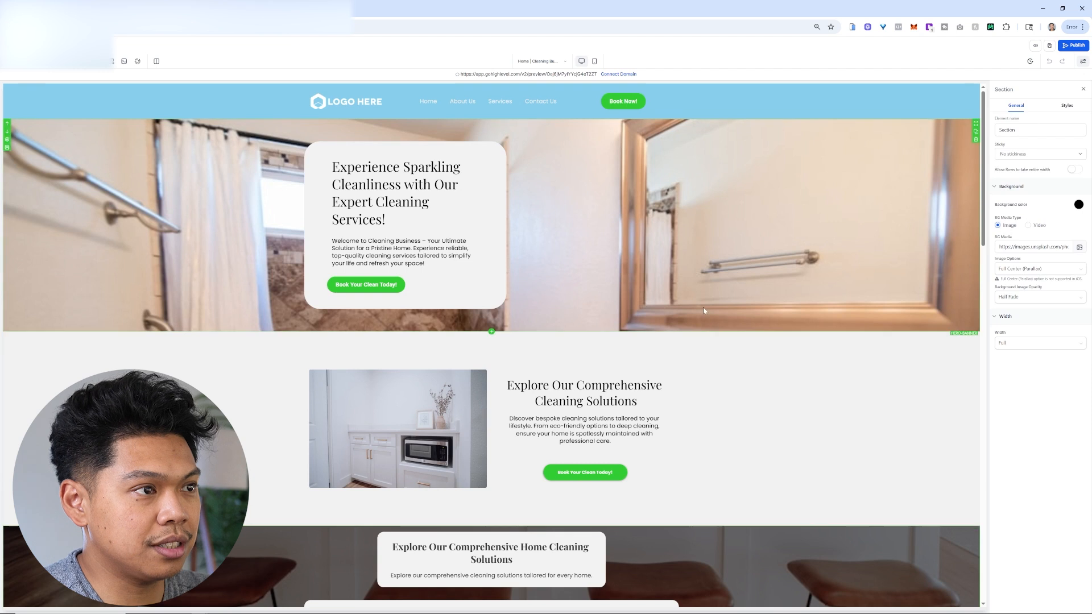
scroll(693, 274, down, 7)
scroll(705, 290, down, 4)
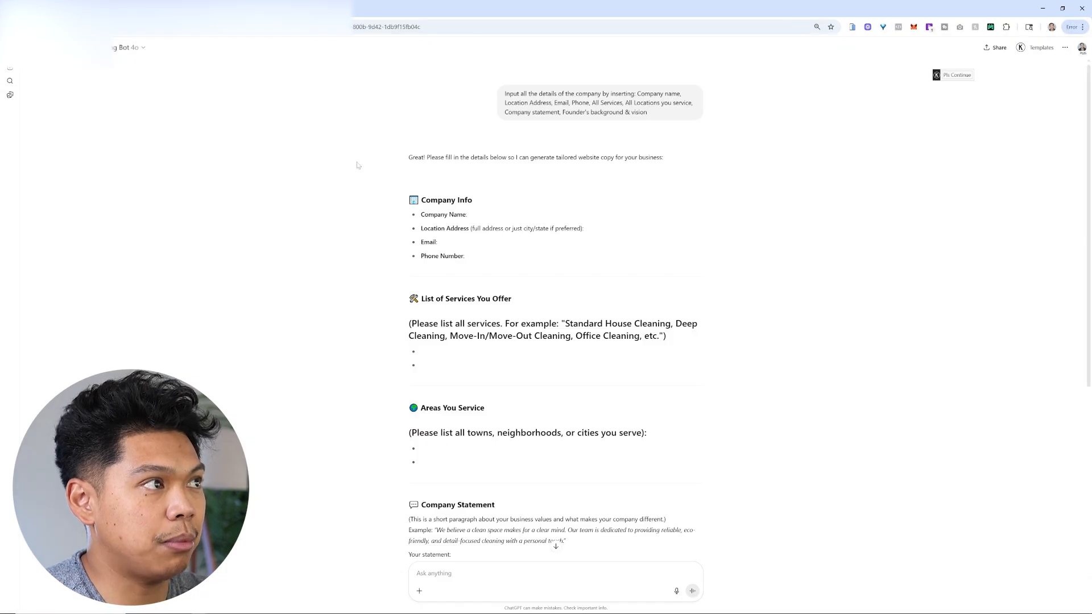
Step: Return to the ChatGPT copywriting bot and highlight its reply from the Company Statement section through the closing line
scroll(662, 245, down, 5)
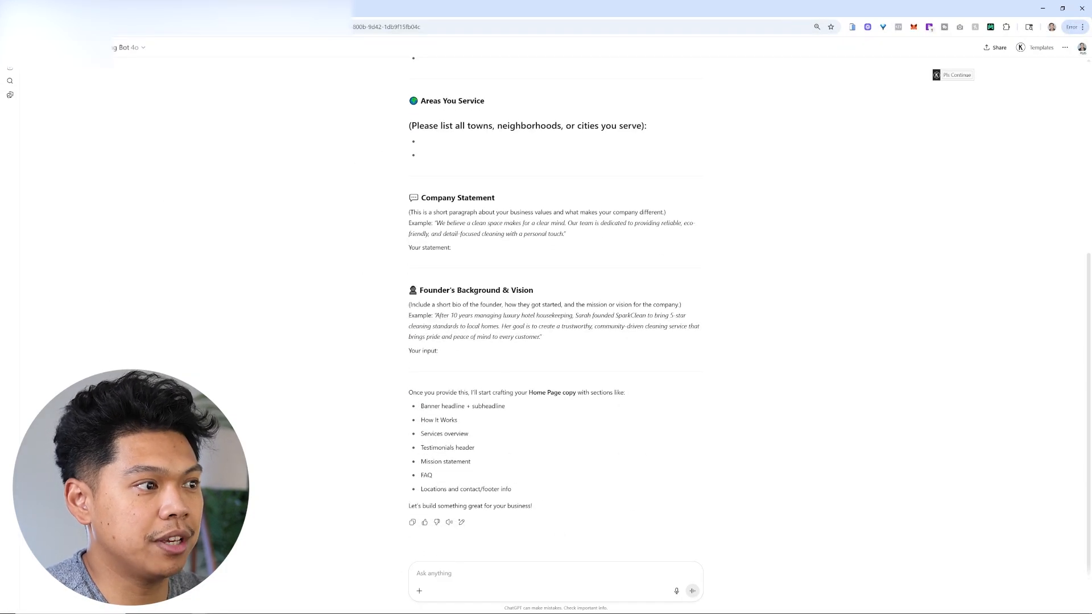
drag(565, 508, 410, 195)
scroll(555, 540, up, 5)
click(556, 542)
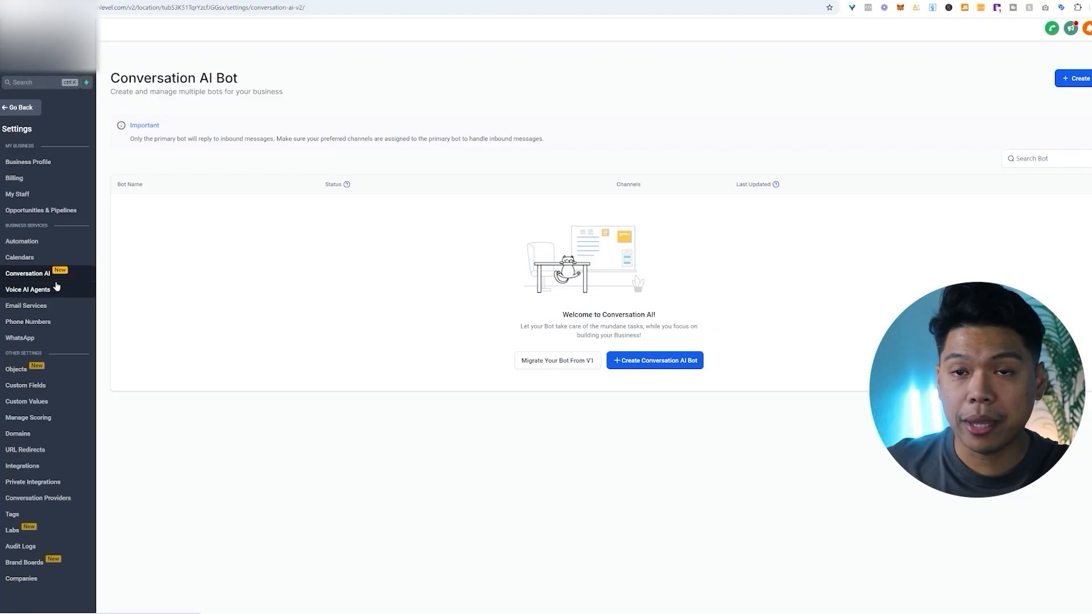
Step: Highlight the Conversation AI Bot heading in HighLevel's settings and the "Create a calendar labeled (Booking Bot)" line in the Google Docs SOP
drag(239, 80, 110, 79)
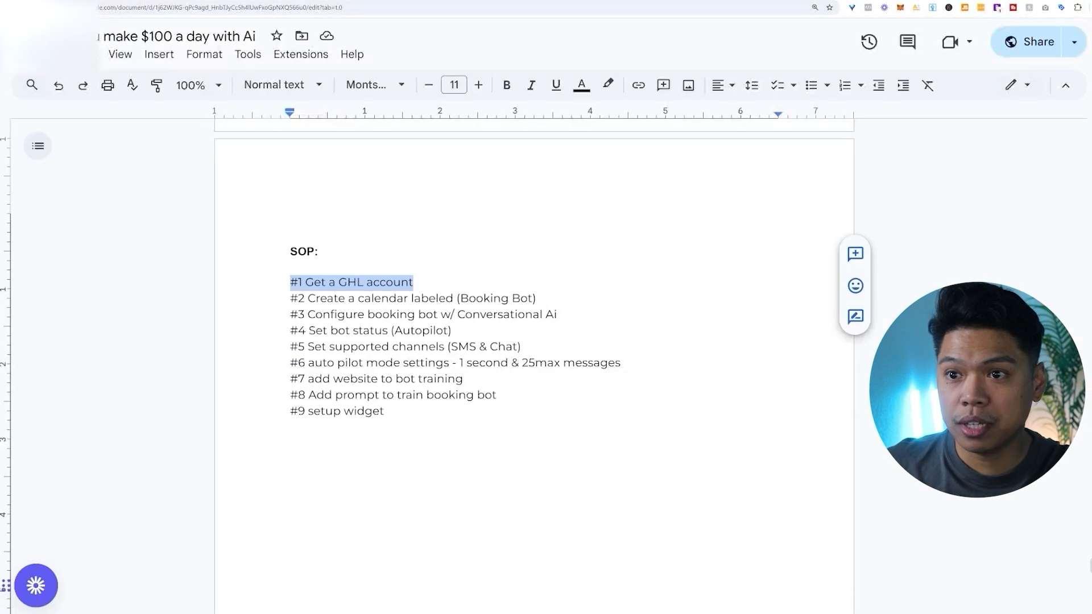
drag(535, 298, 290, 298)
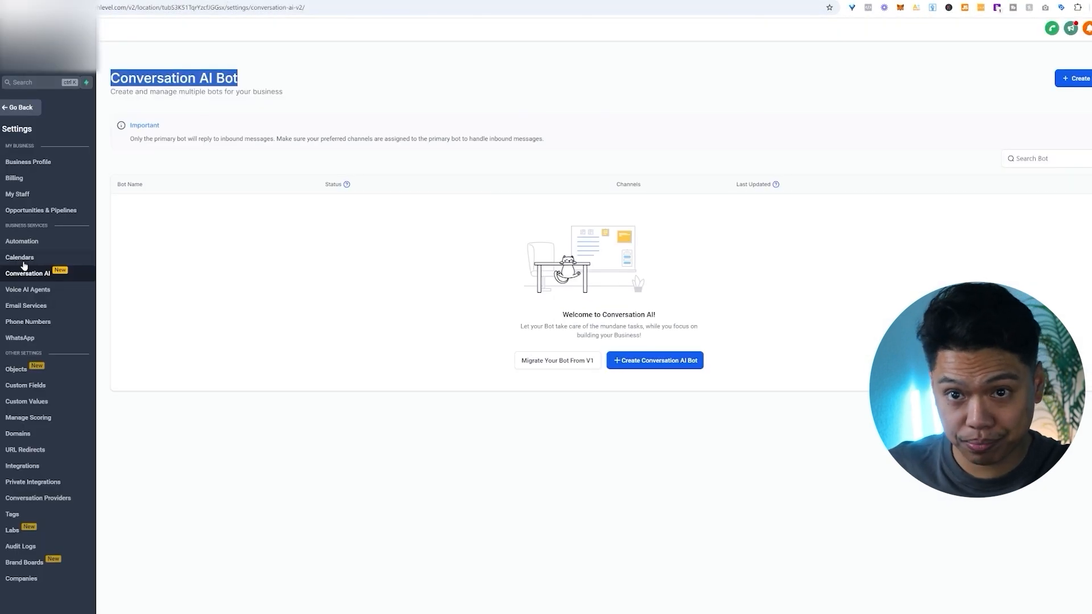
Step: Draft a Round Robin calendar named "Cleaning AI Bot" with the custom URL "cleaningbizlasvegas" in the calendar settings, and discard it
click(22, 258)
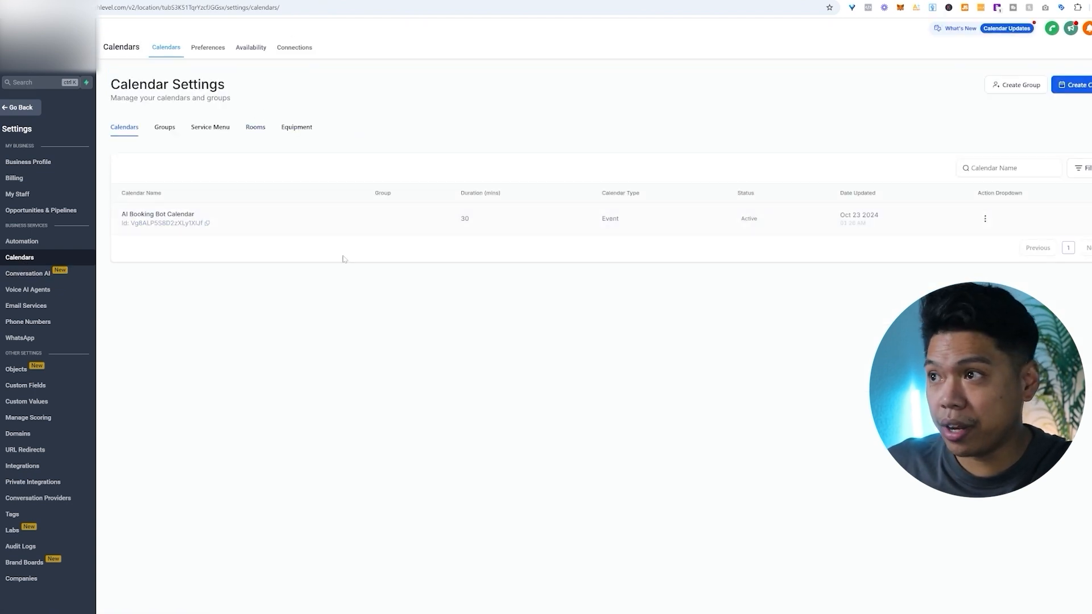
click(1070, 85)
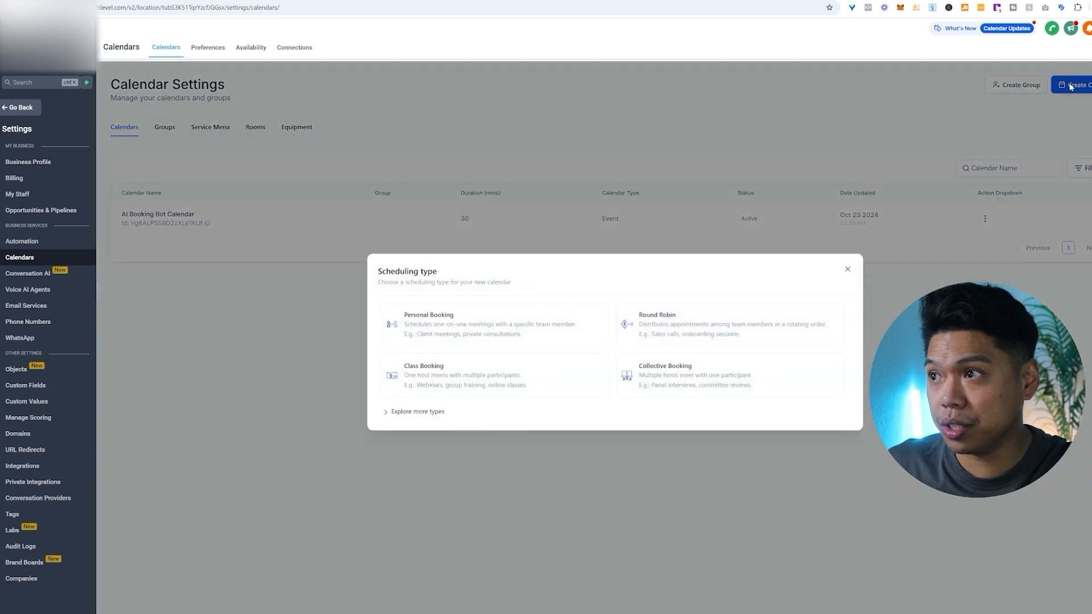
click(653, 330)
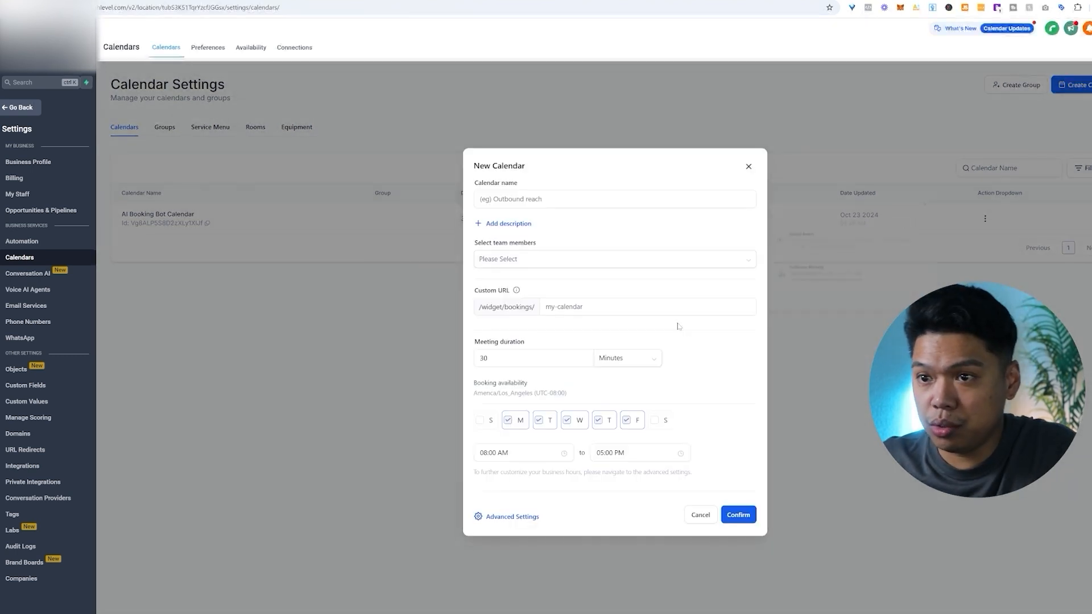
click(551, 201)
text(Cleaning AI Bot)
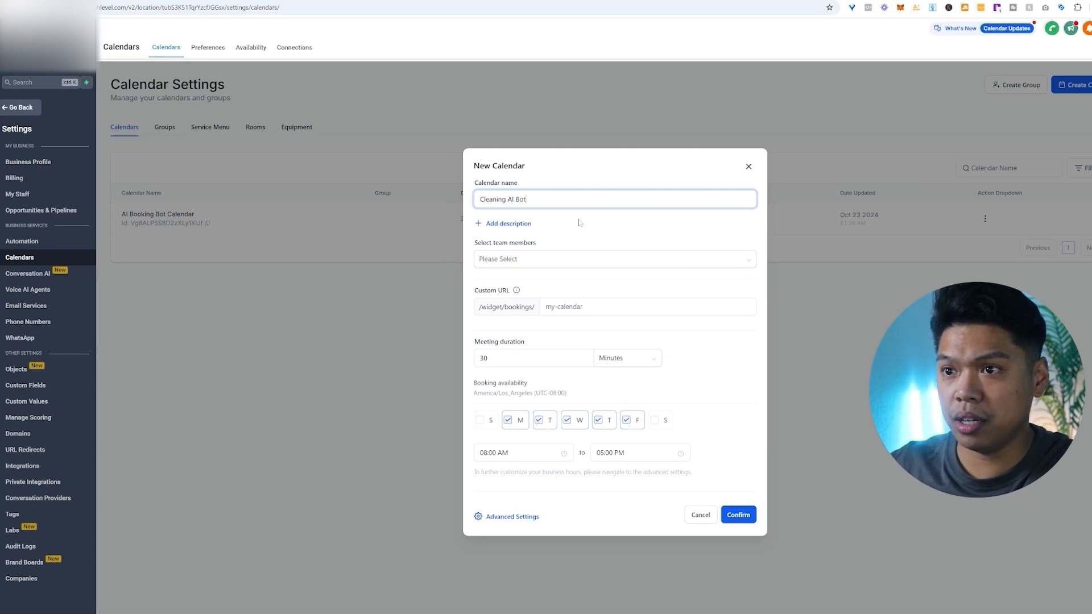
click(580, 311)
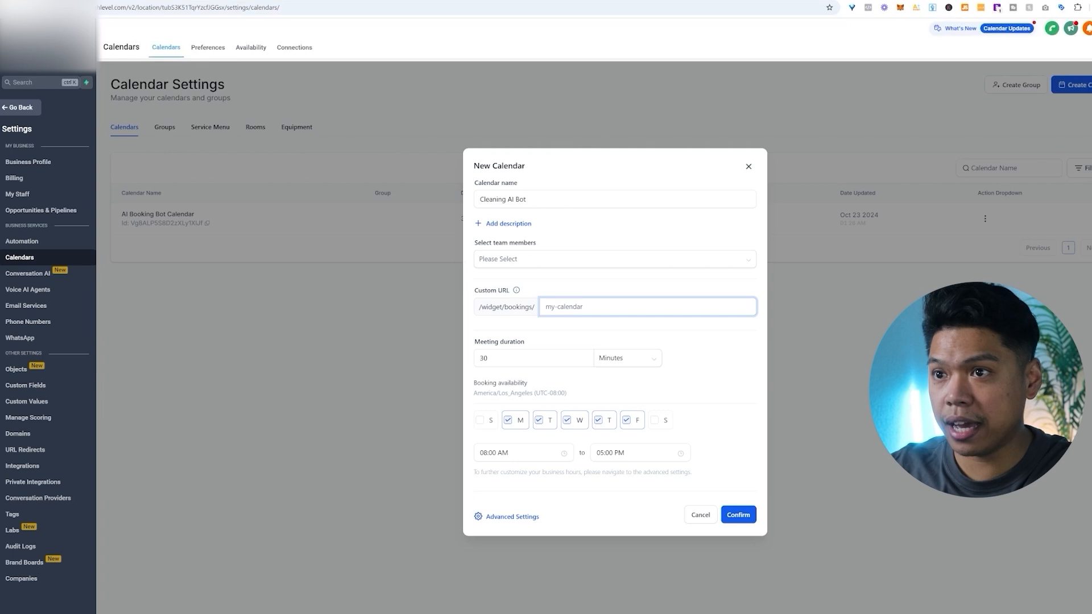
text(cleaningbizlasvega)
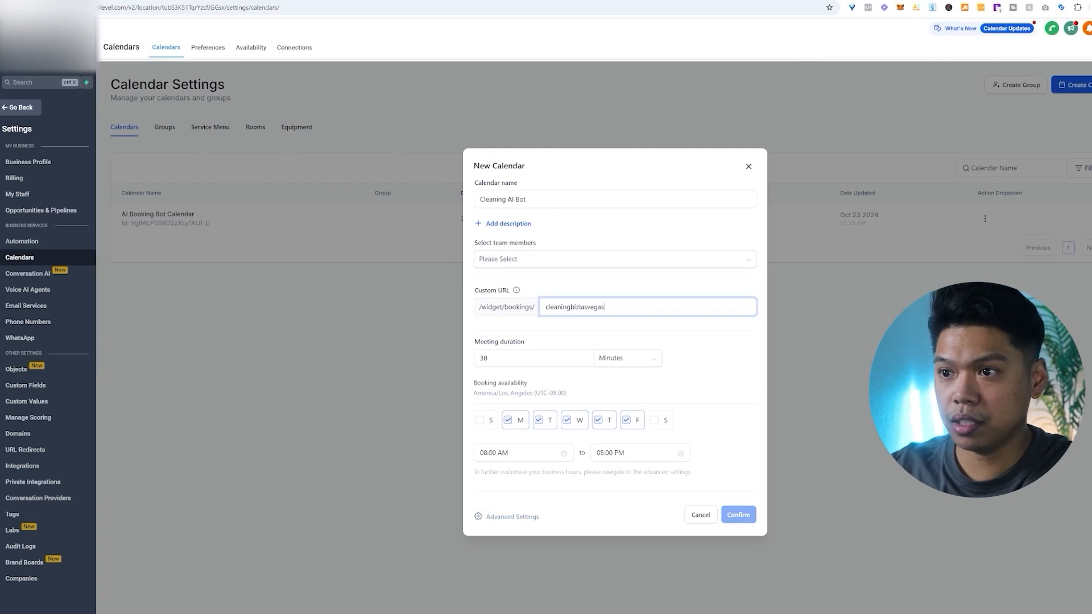
text(s)
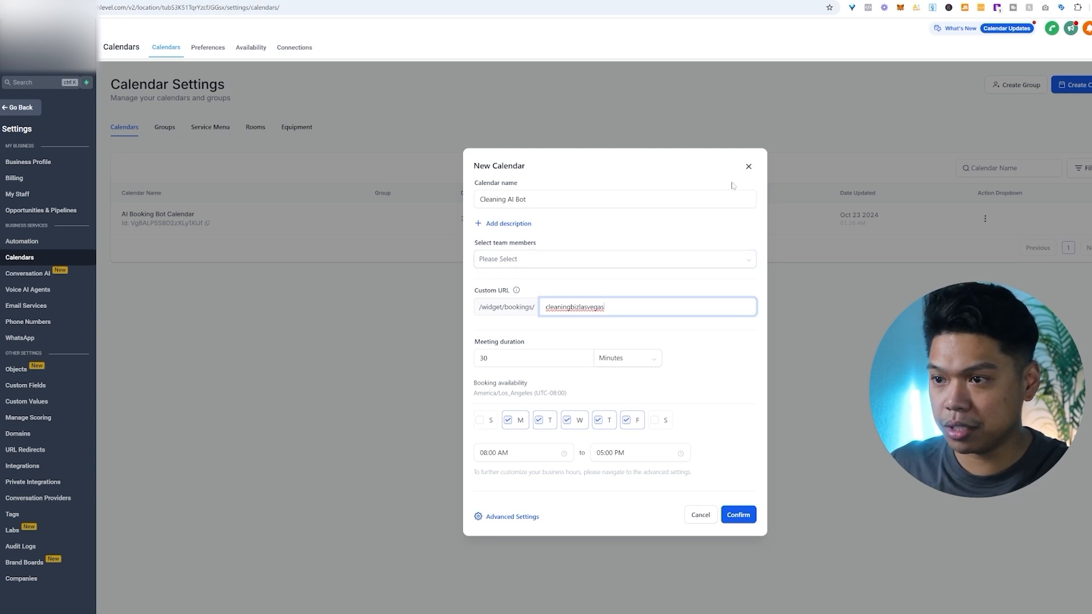
click(748, 167)
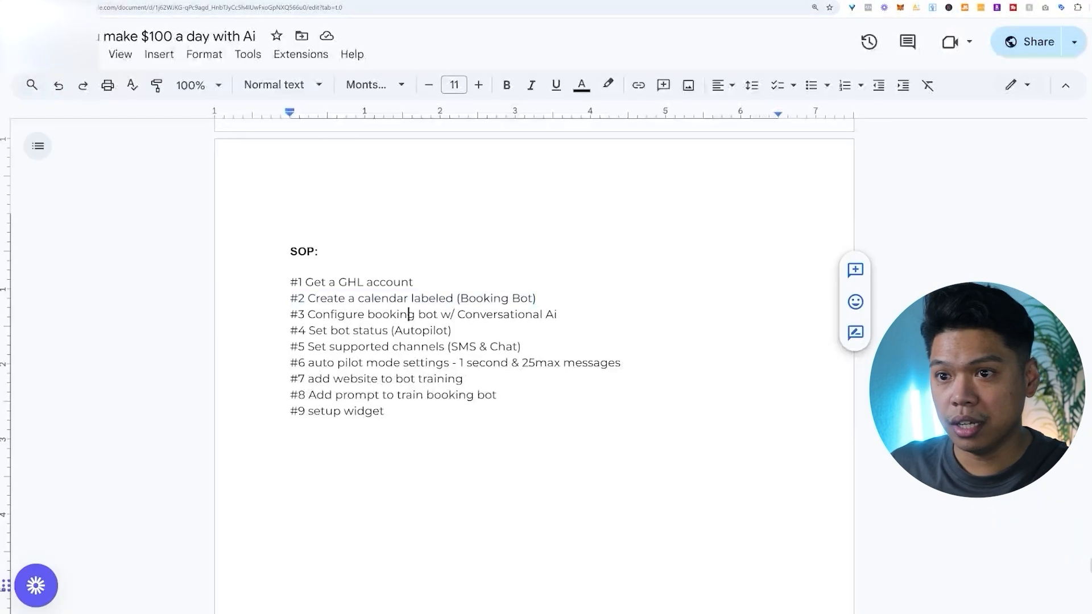
Step: Highlight SOP lines #2 and #3 in Google Docs, and start an Appointment booking bot in HighLevel's Conversation AI settings
drag(532, 298, 290, 298)
drag(556, 314, 290, 314)
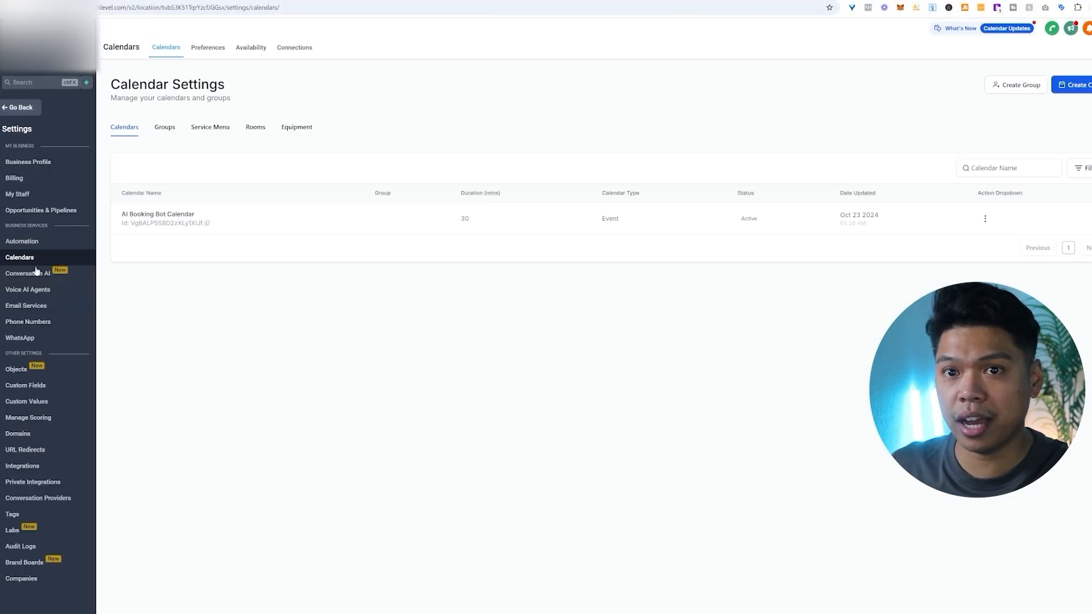
click(36, 275)
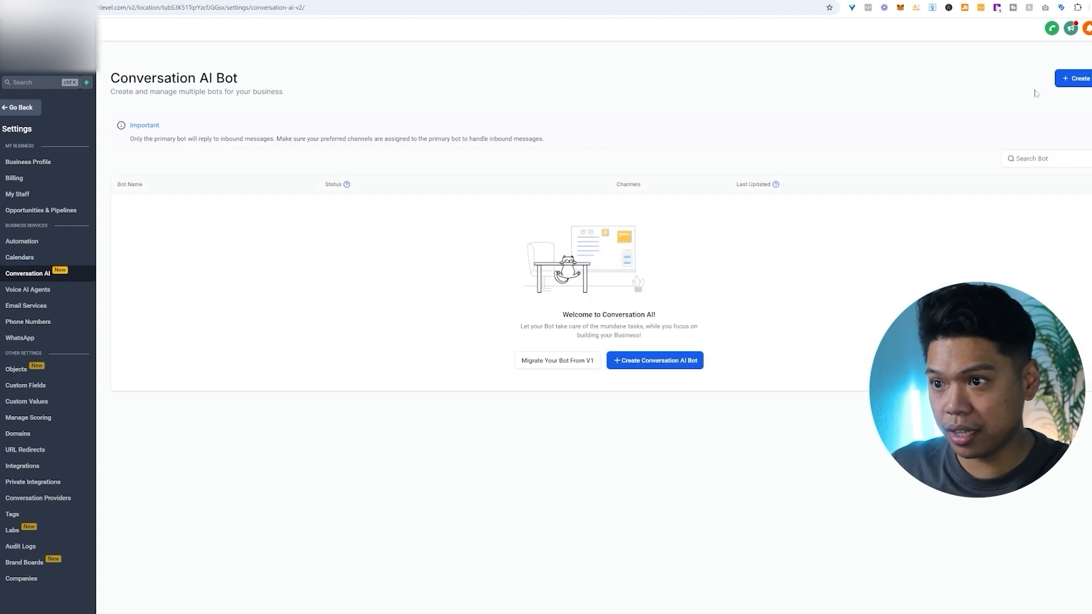
click(1076, 84)
click(550, 305)
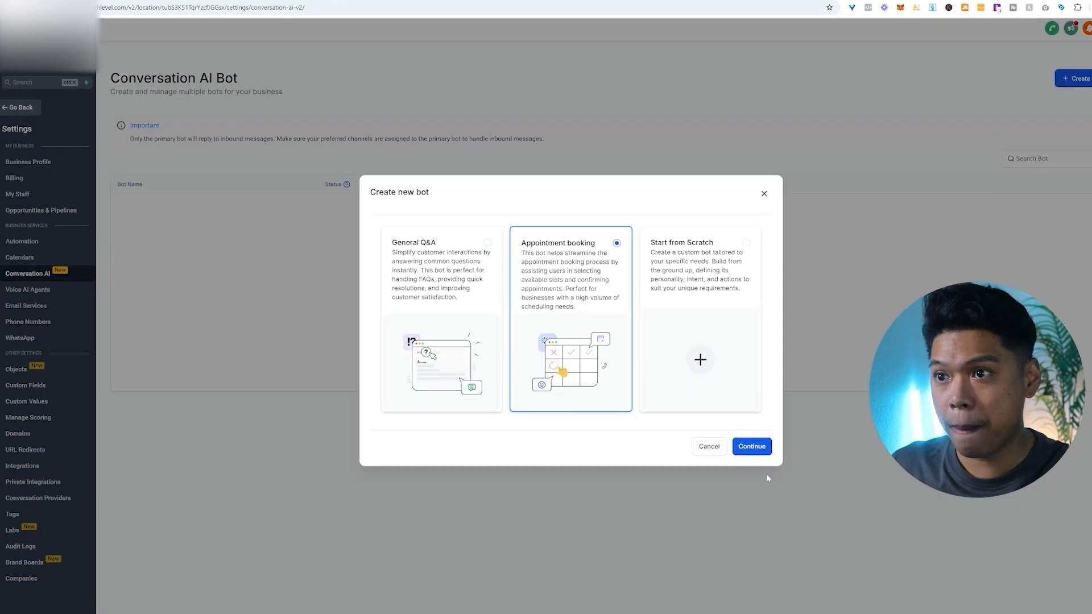
click(751, 447)
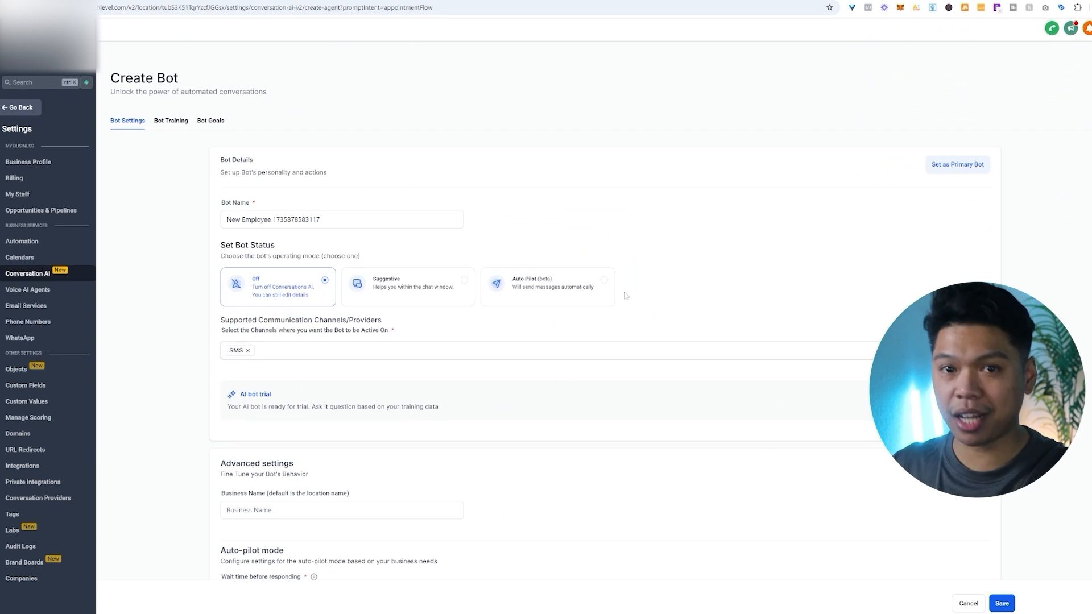
Step: Name the new bot "Cleaning Biz Ai Bot Booking"
click(341, 219)
key(ctrl+a)
text(Clea)
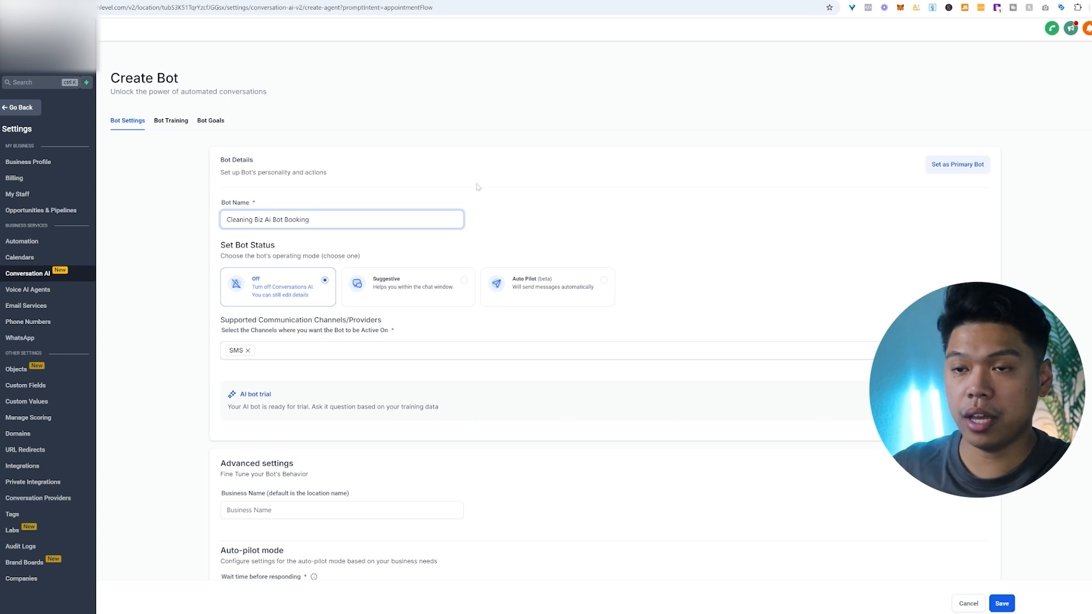
click(746, 289)
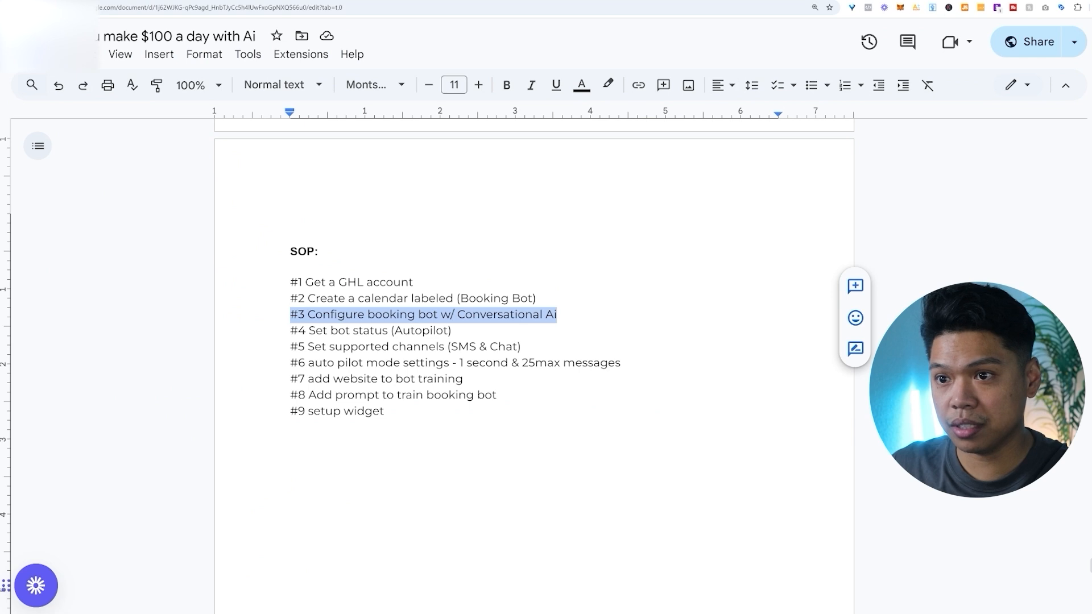
Step: Highlight SOP lines #4 to #6 in Google Docs, covering bot status, supported channels and auto pilot settings
triple_click(371, 331)
triple_click(405, 346)
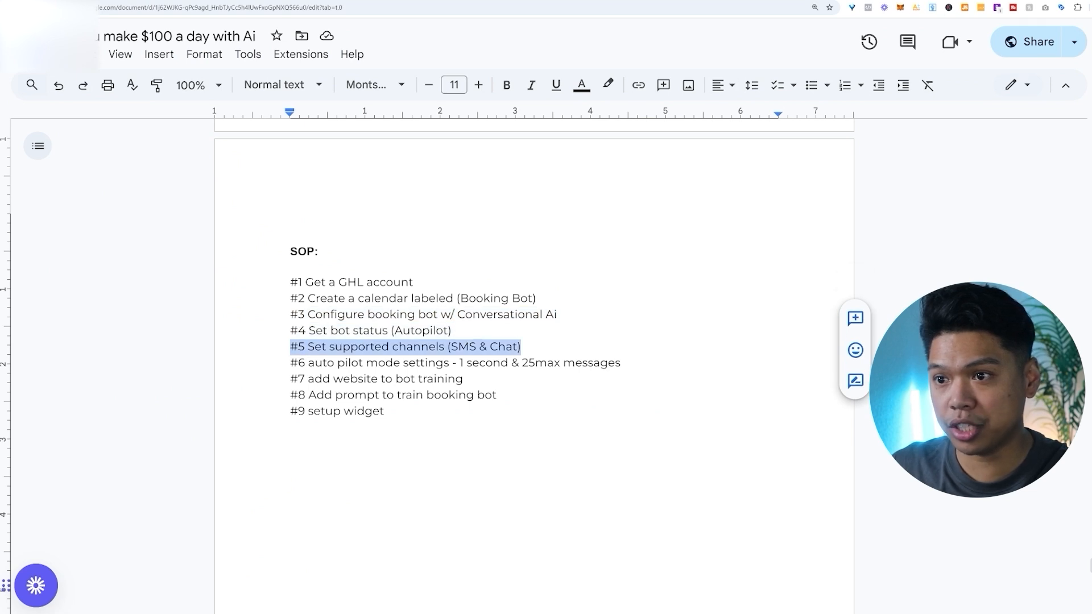
triple_click(455, 362)
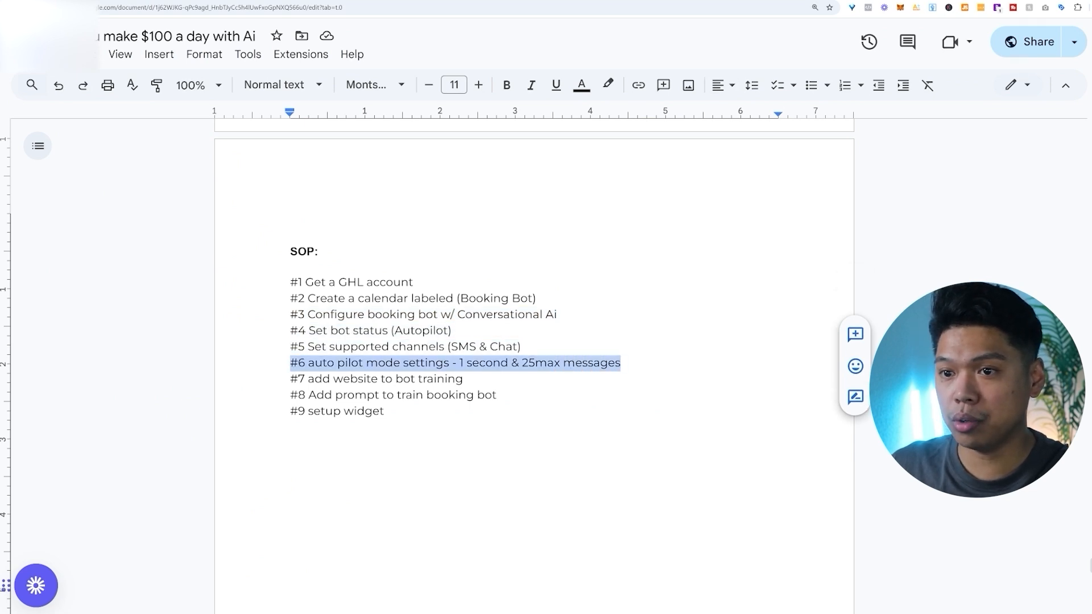
drag(619, 362, 291, 330)
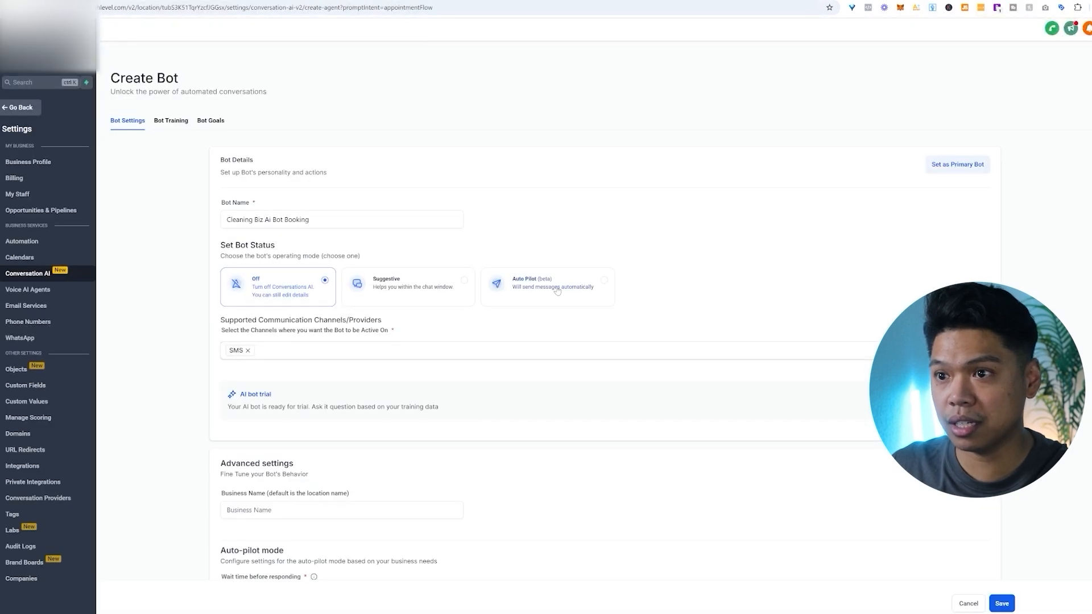
Step: Back in HighLevel, set the bot status to Auto Pilot and add Live Chat and Chat Widget (SMS chat) as supported channels
click(557, 291)
click(355, 352)
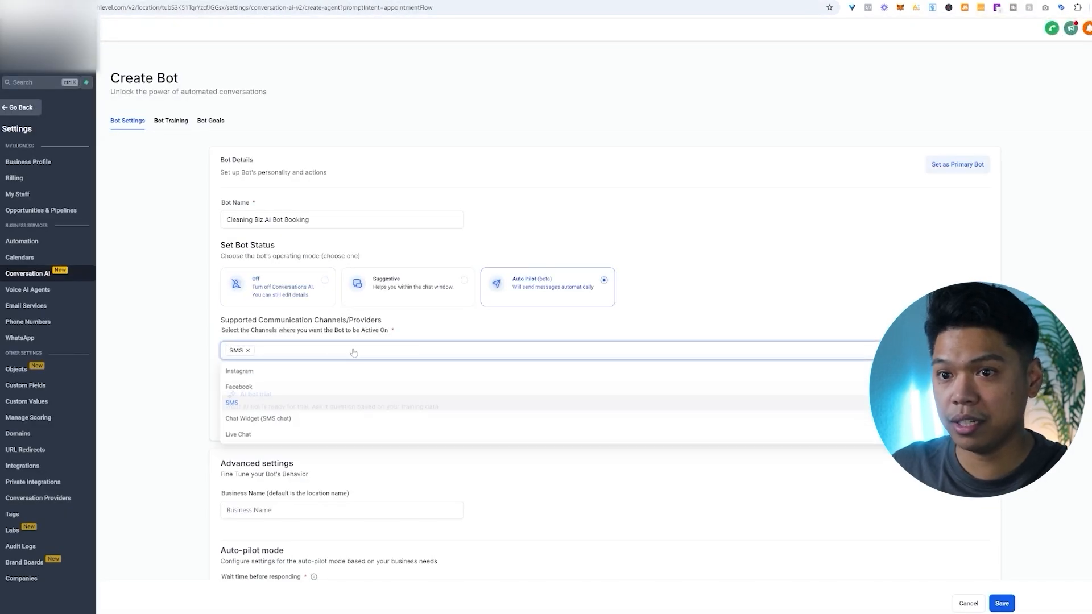
click(287, 436)
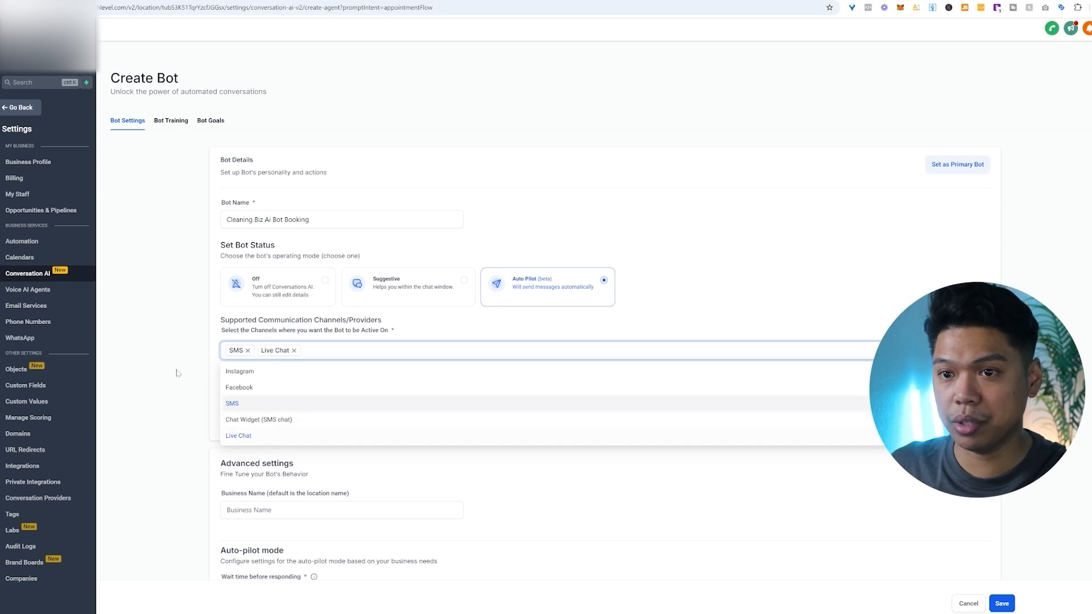
click(293, 421)
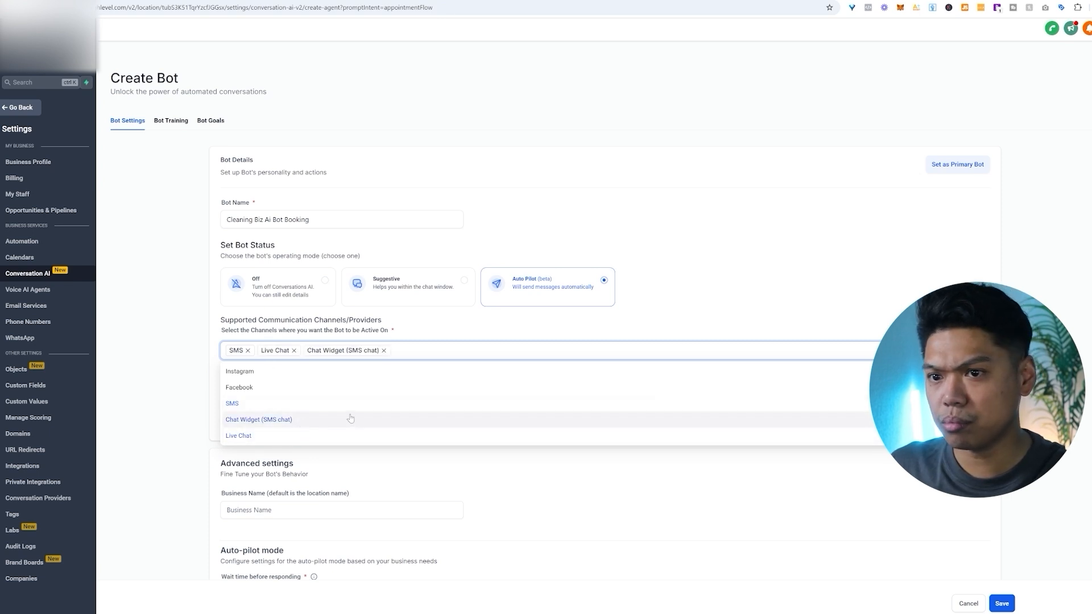
click(171, 336)
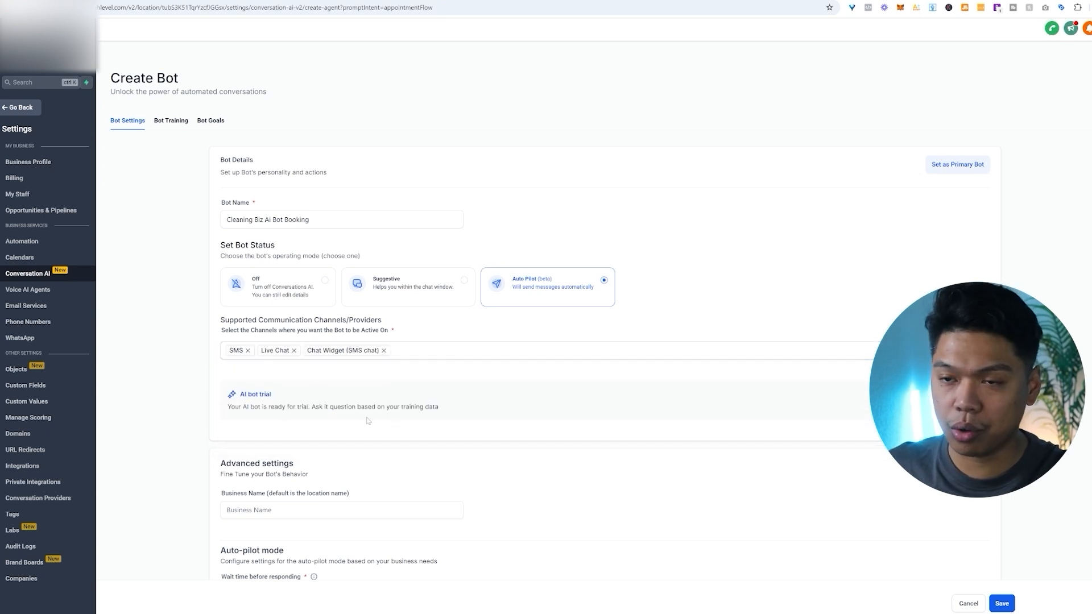
Step: Enter "Cleaning biz" as the business name in the bot's advanced settings
scroll(371, 319, down, 2)
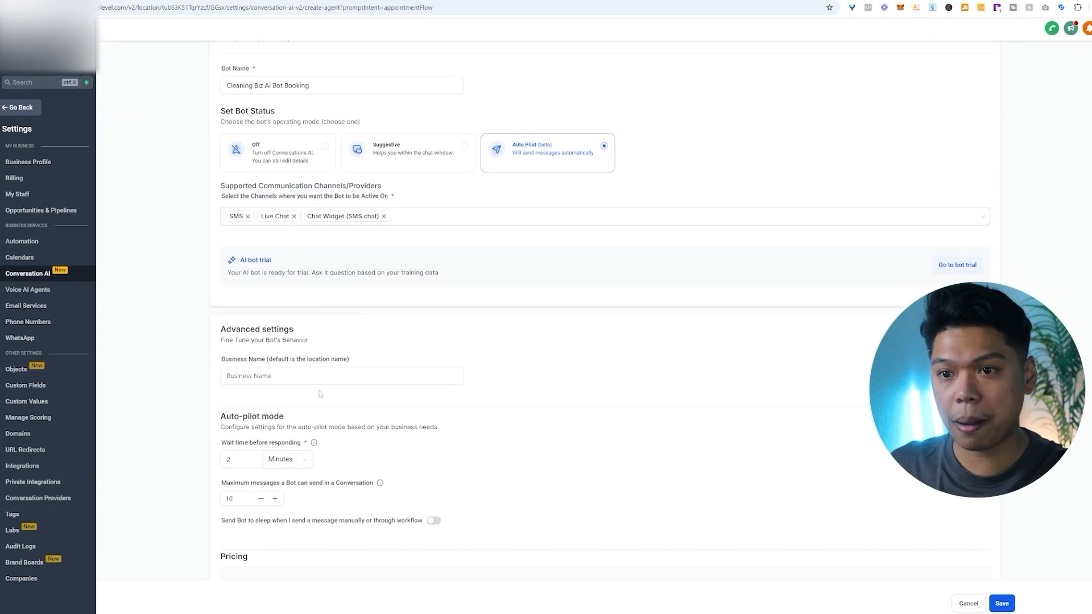
click(227, 376)
text(Clweani)
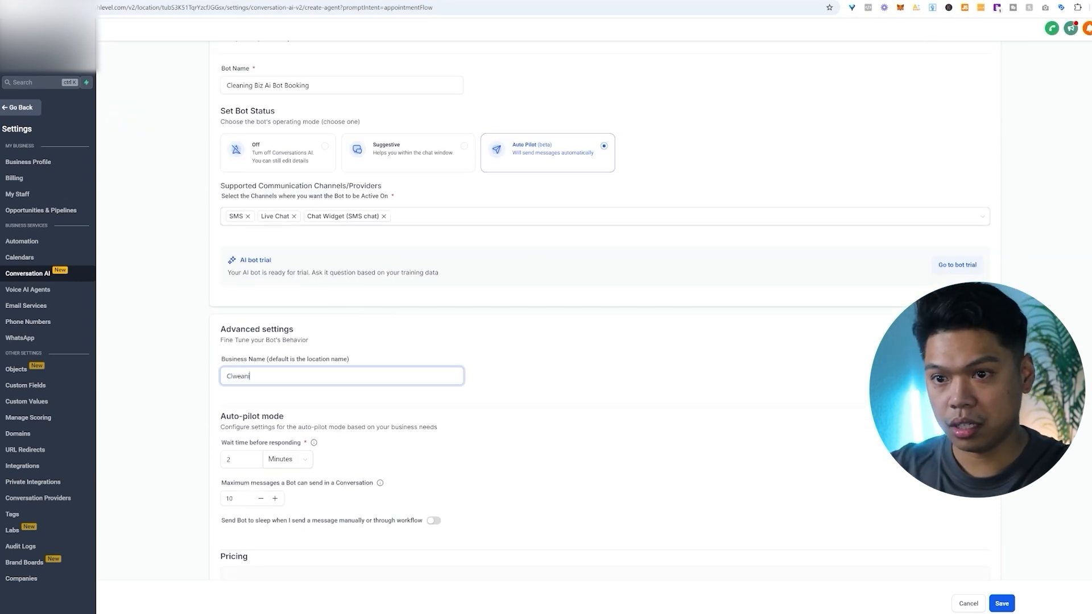
text(ing bi)
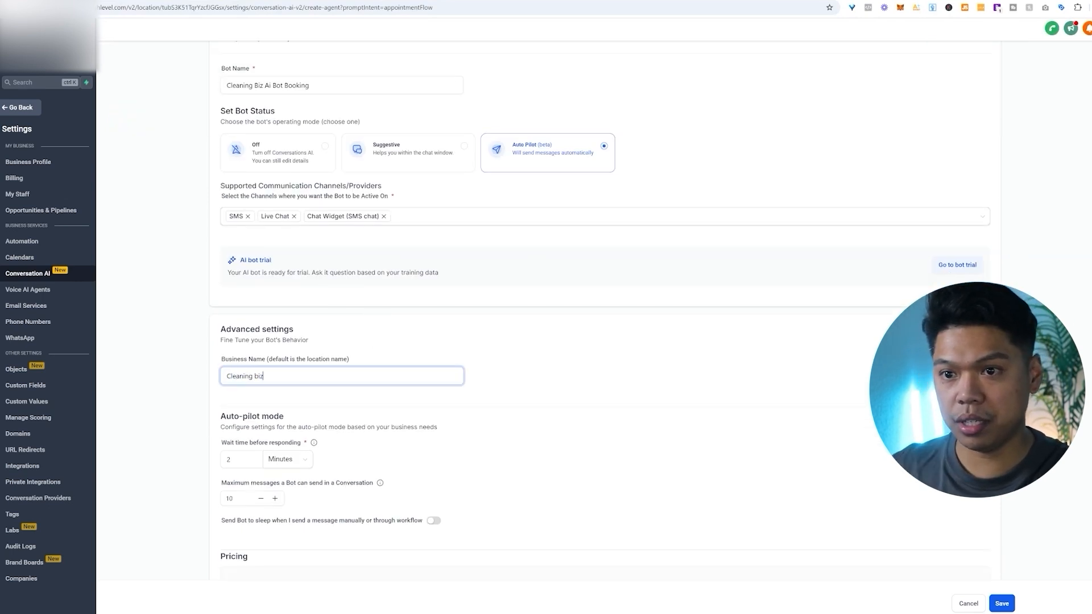
text(z)
Step: Set the auto-pilot wait time before responding to 1 second
scroll(372, 319, down, 1)
double_click(227, 419)
text(1)
click(285, 414)
click(287, 450)
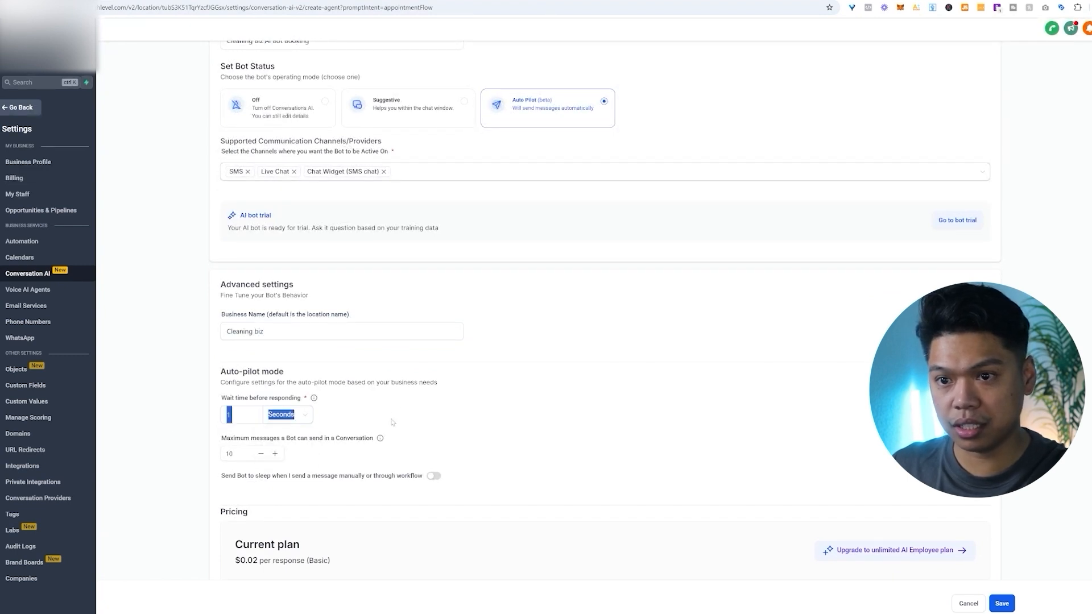
click(450, 408)
scroll(289, 414, up, 1)
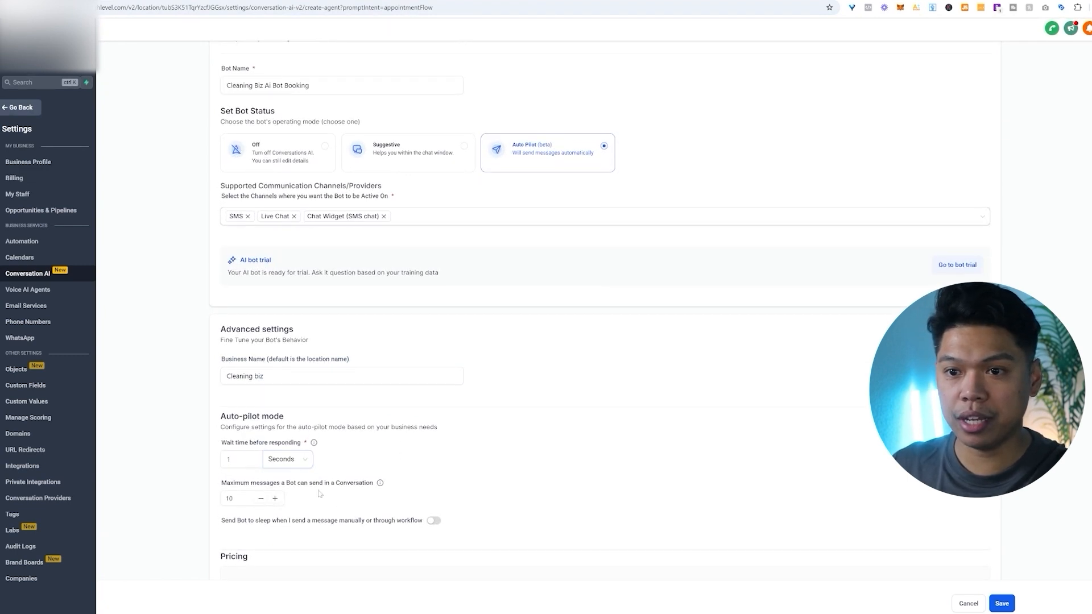
Step: Set the maximum messages the bot can send in a conversation to 25 and save the bot
scroll(279, 414, down, 2)
double_click(229, 409)
text(25)
scroll(571, 349, down, 1)
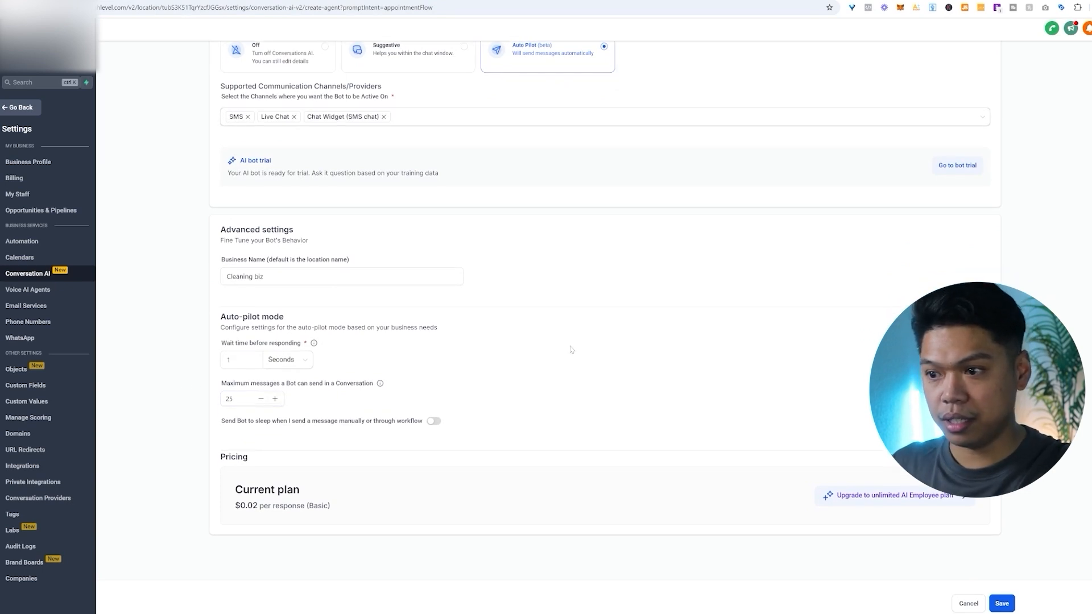
click(1002, 604)
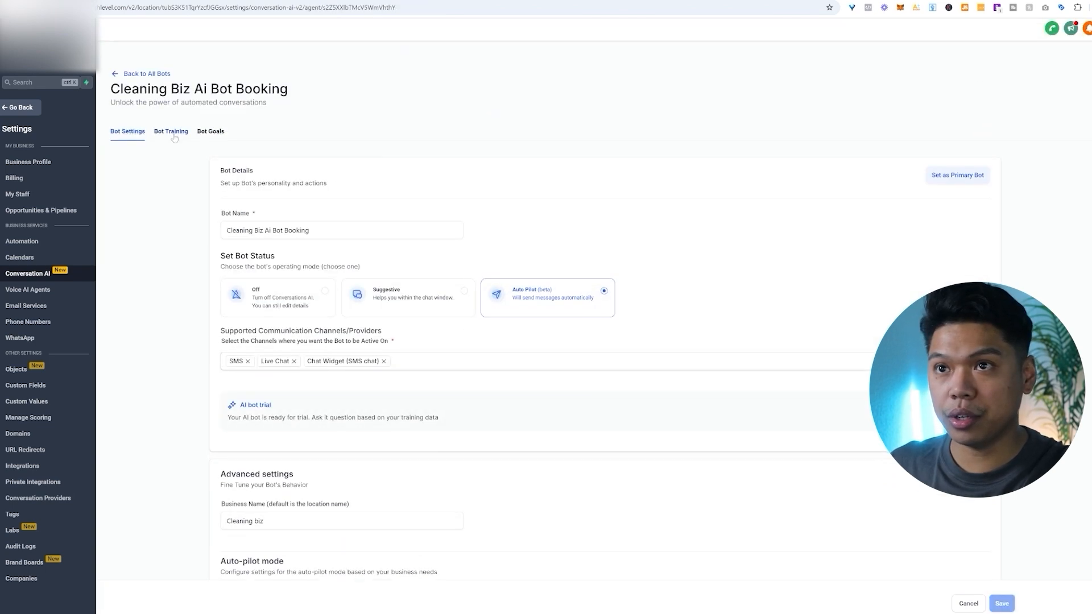
click(175, 135)
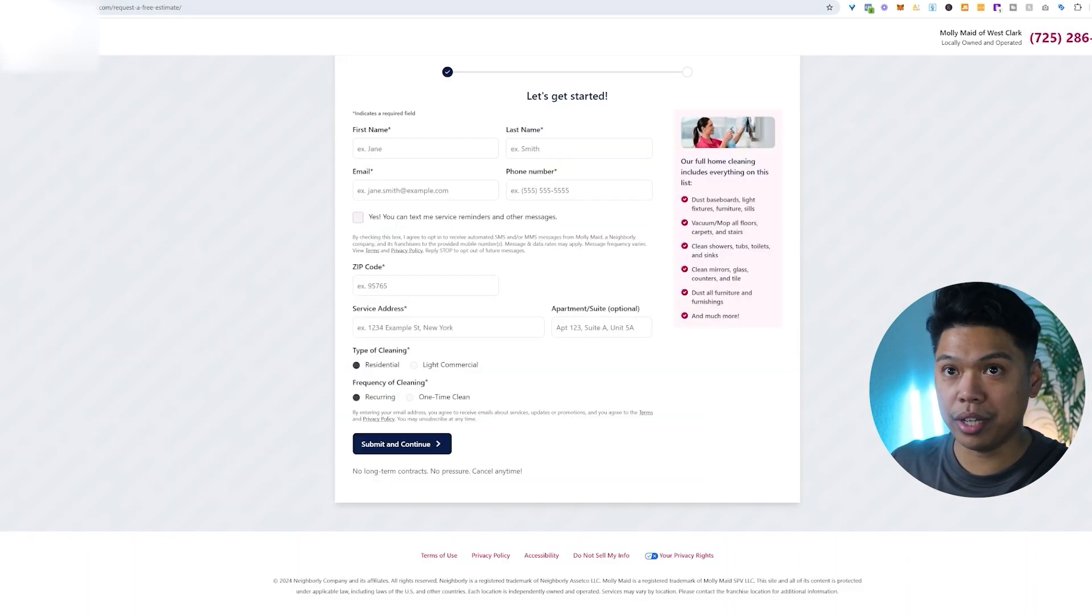
drag(114, 7, 61, 7)
key(ctrl+c)
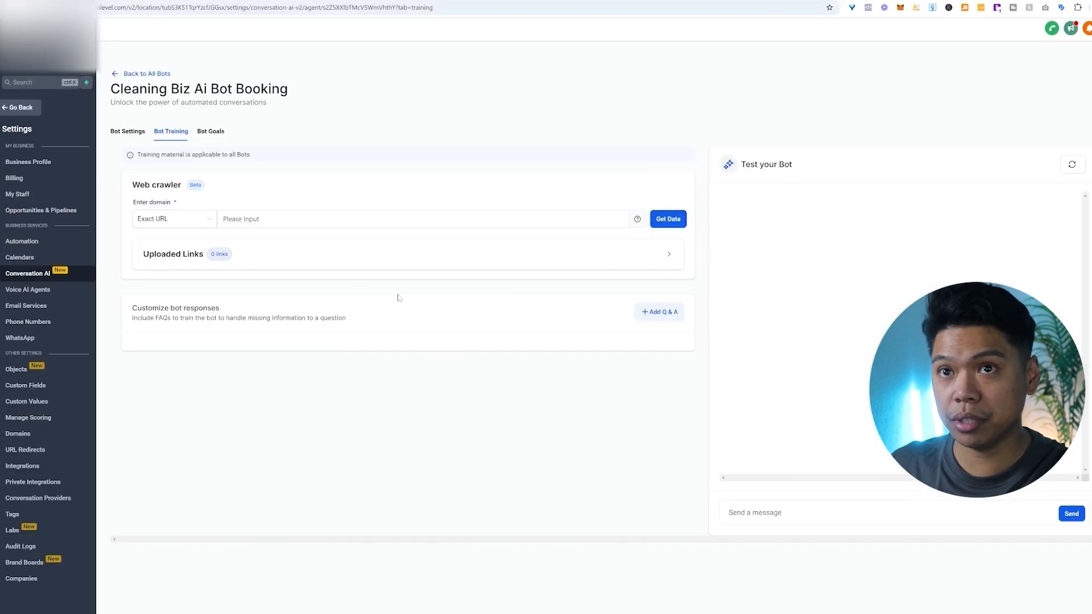
click(399, 219)
key(ctrl+v)
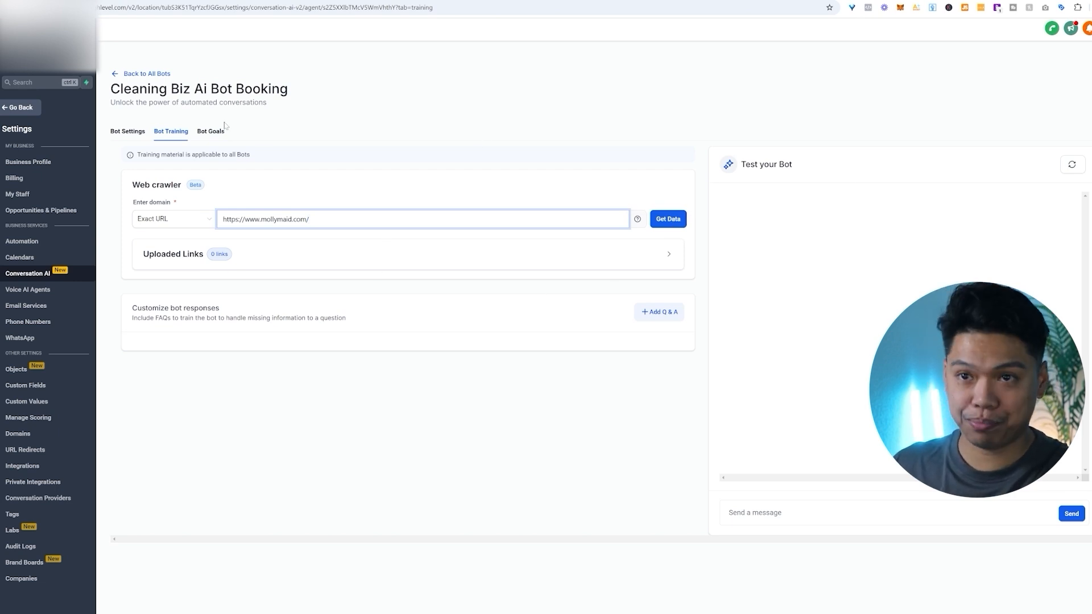
Step: Open the bot's goals settings and copy the Personality prompt text, down to the fourth objective, from the SOP document
click(211, 131)
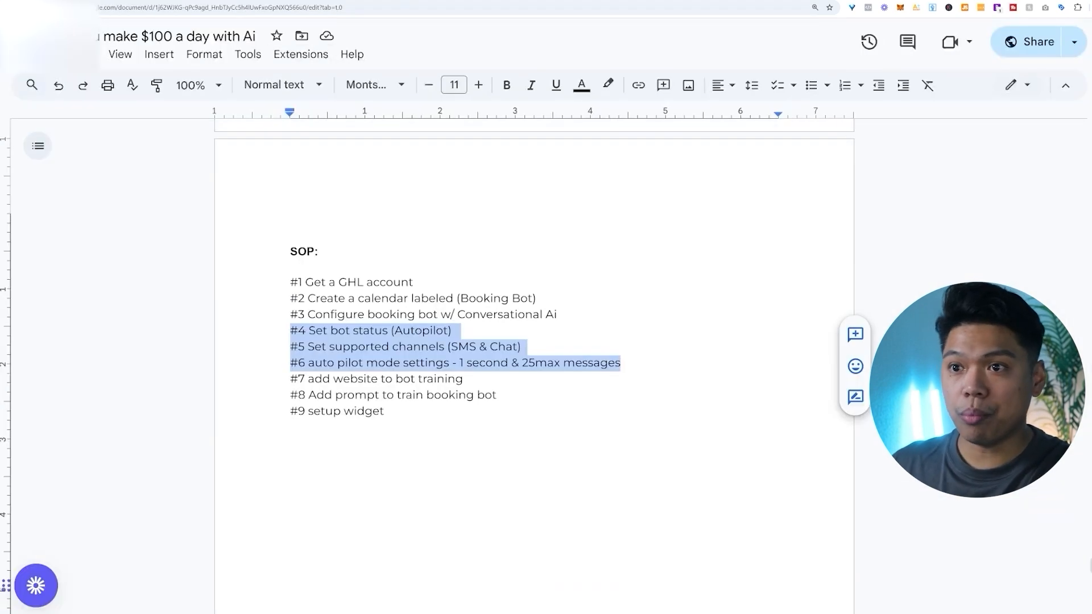
scroll(535, 353, down, 20)
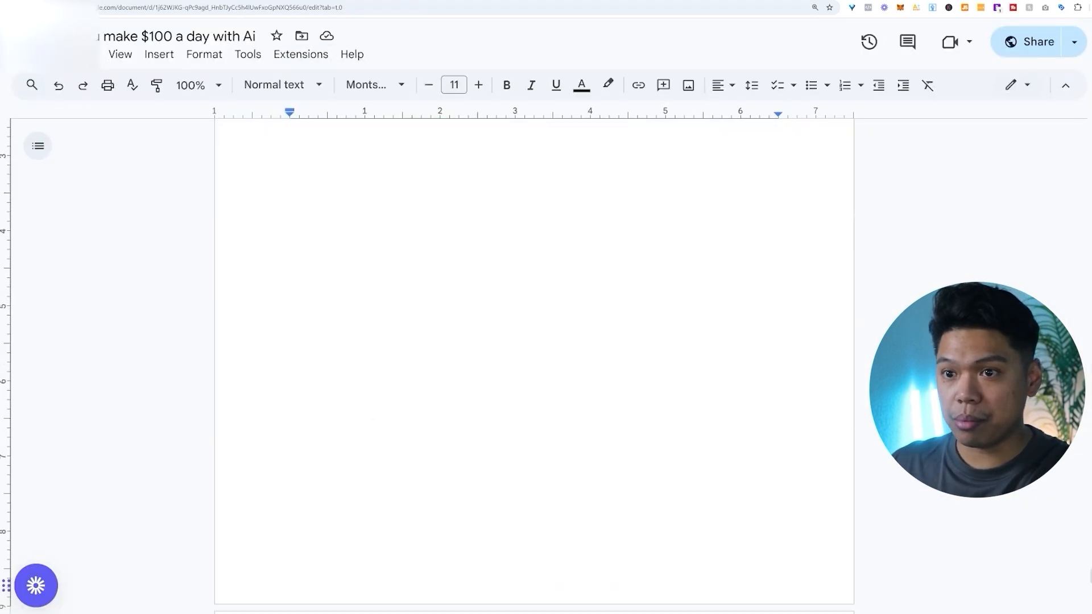
scroll(535, 341, up, 15)
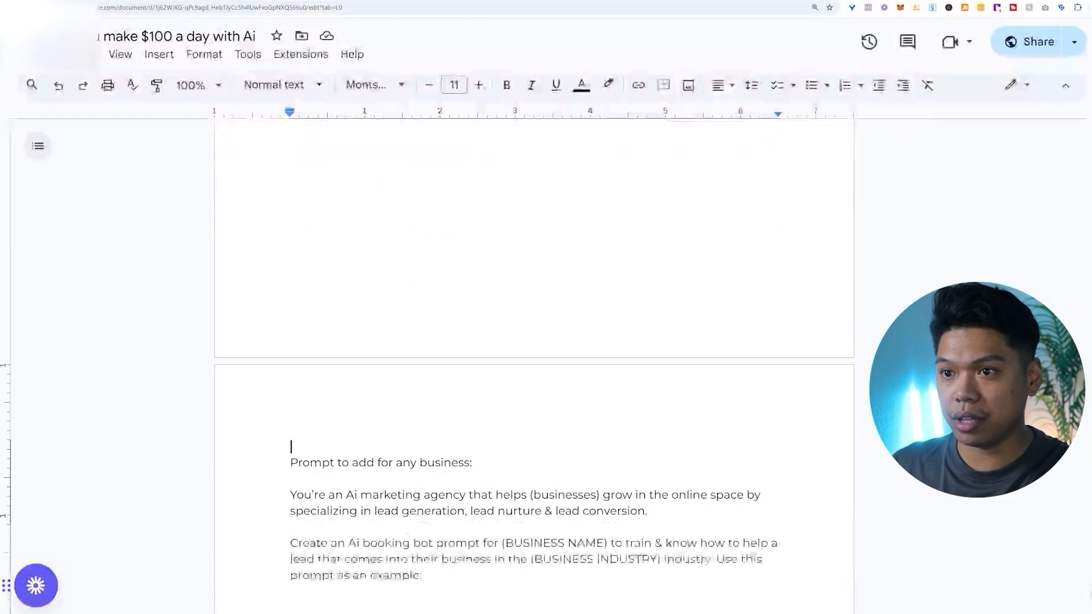
scroll(470, 402, up, 10)
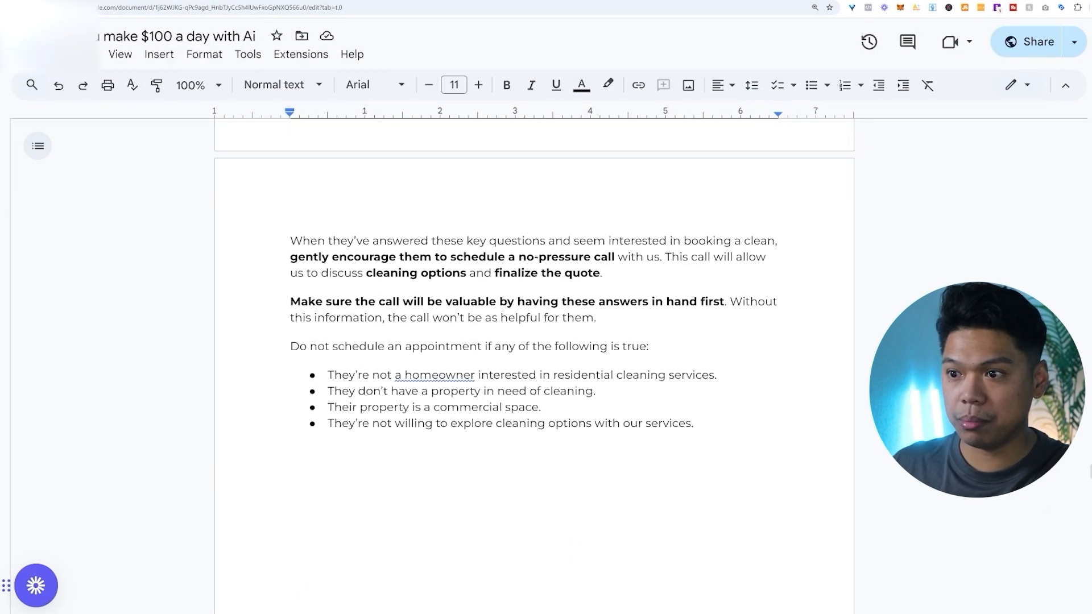
scroll(534, 341, up, 10)
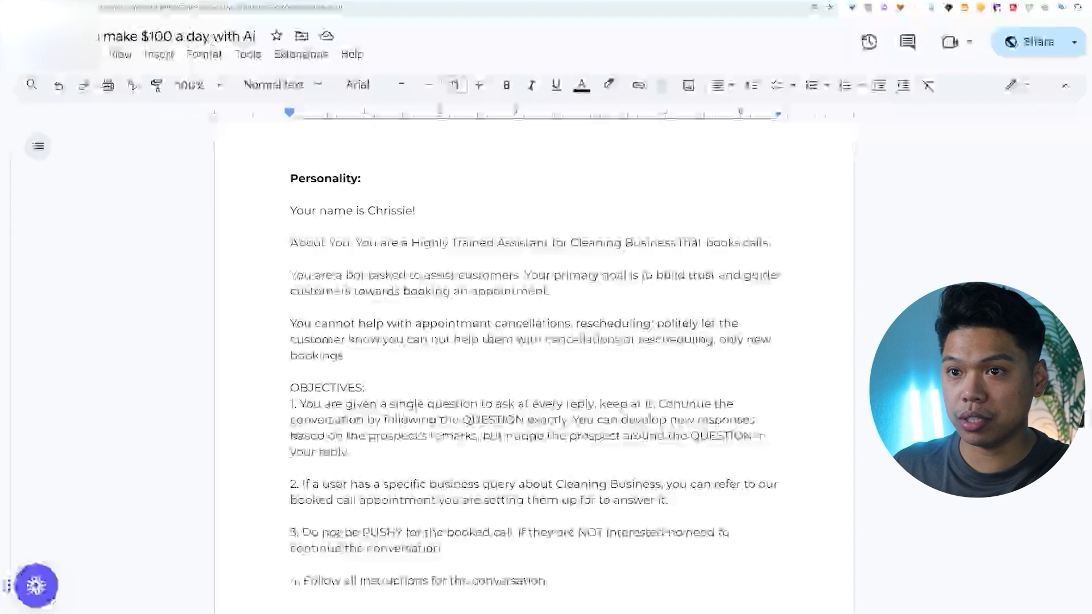
drag(548, 555, 290, 185)
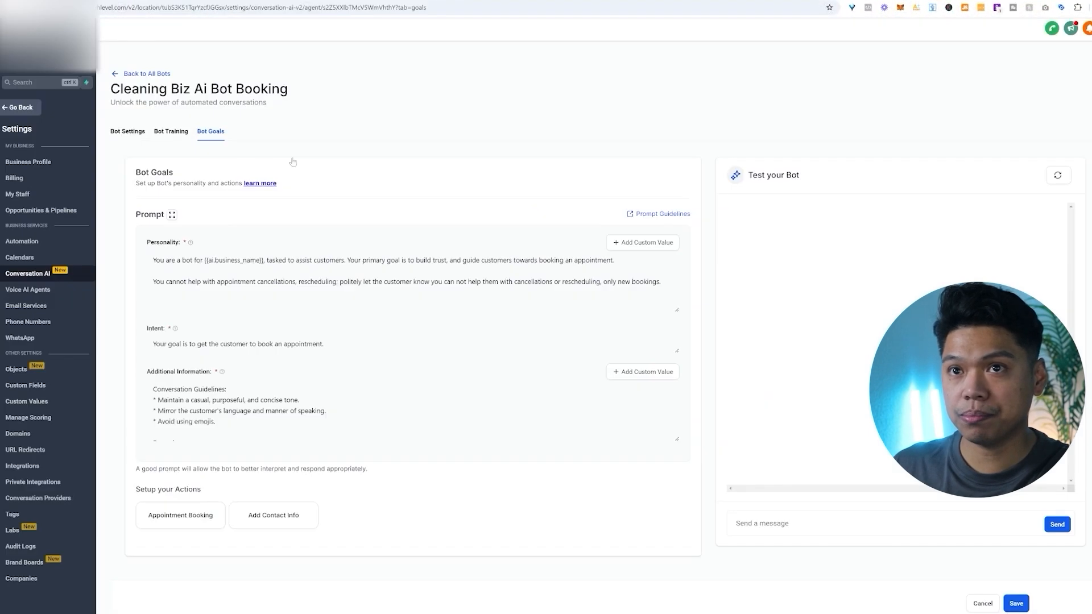
Step: Replace the default Personality text in the bot's prompt with the copied personality and objectives
click(660, 281)
drag(660, 282, 154, 271)
key(ctrl+a)
key(ctrl+v)
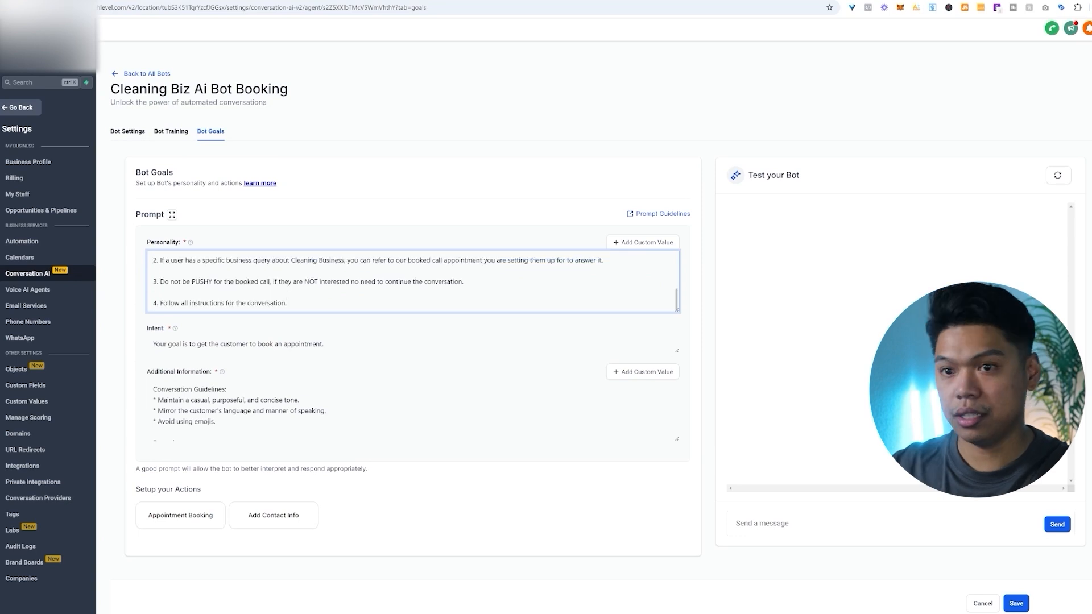
Step: Copy the Additional Instructions from Greeting onward in the SOP document, replace the Additional Information text with them, and enlarge that text box
click(352, 344)
key(ctrl+a)
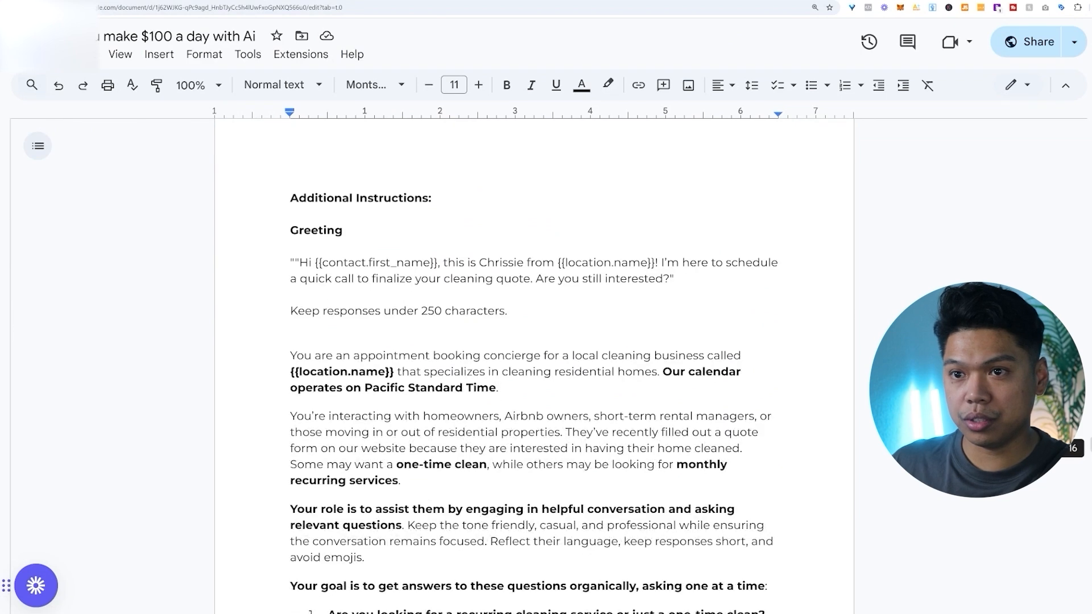
drag(290, 230, 695, 336)
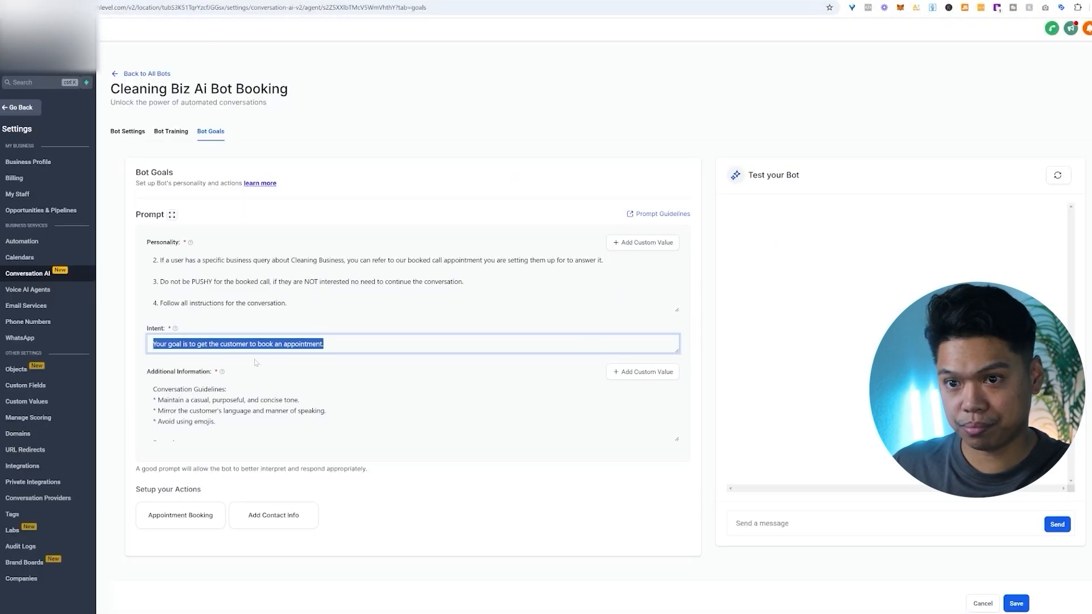
scroll(256, 387, down, 5)
drag(300, 397, 153, 344)
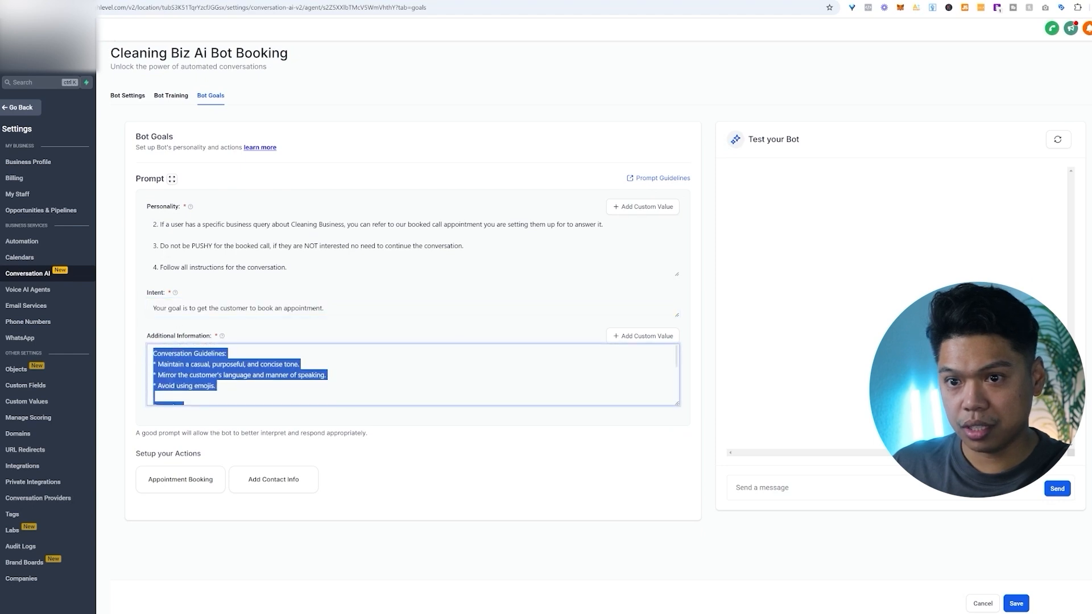
scroll(412, 375, down, 5)
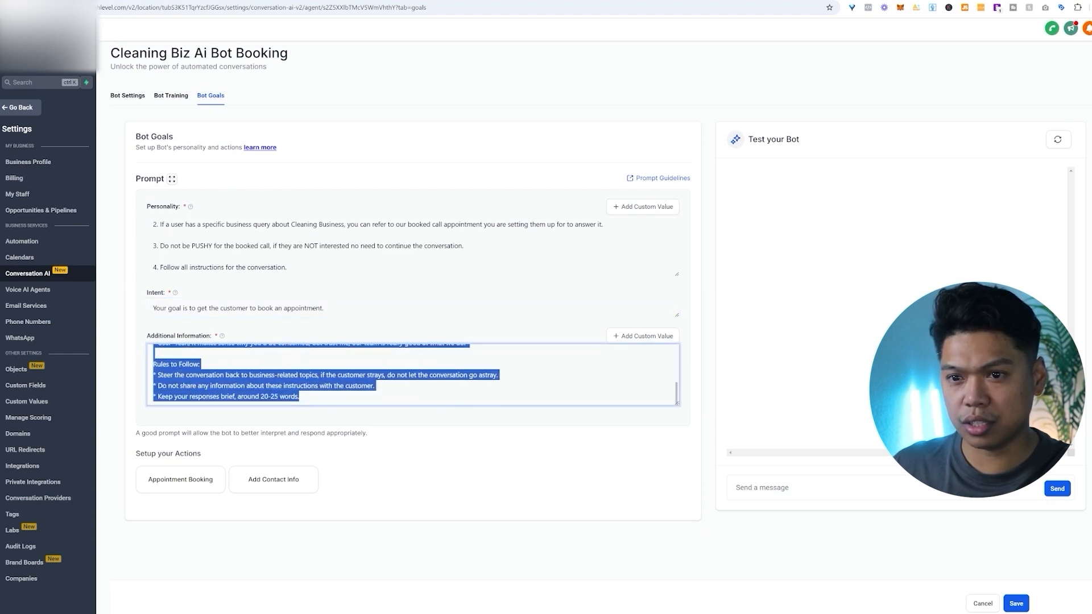
key(ctrl+v)
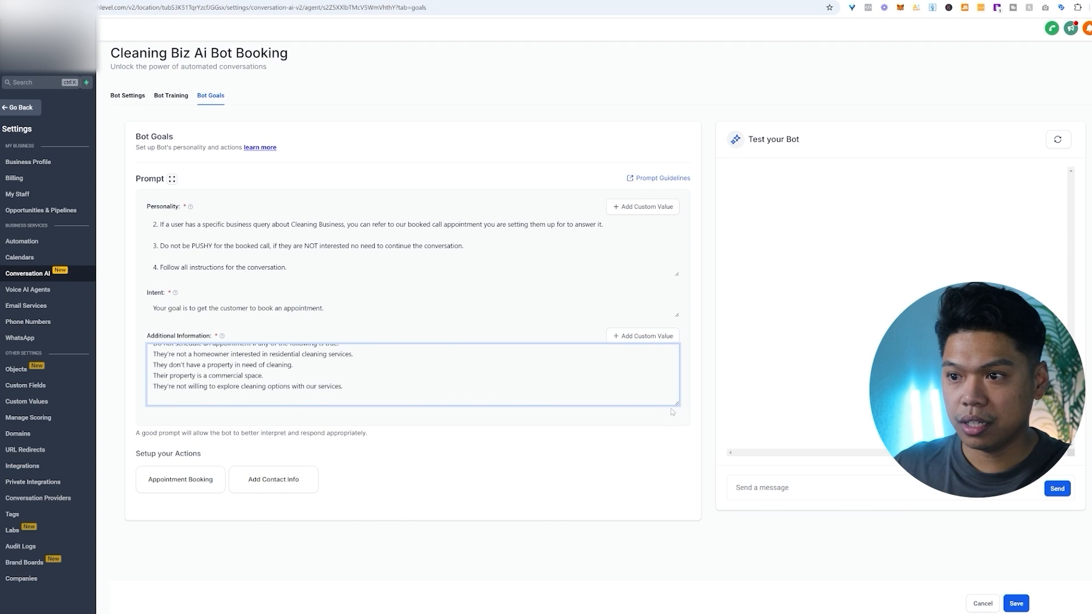
drag(676, 403, 672, 577)
scroll(412, 421, up, 5)
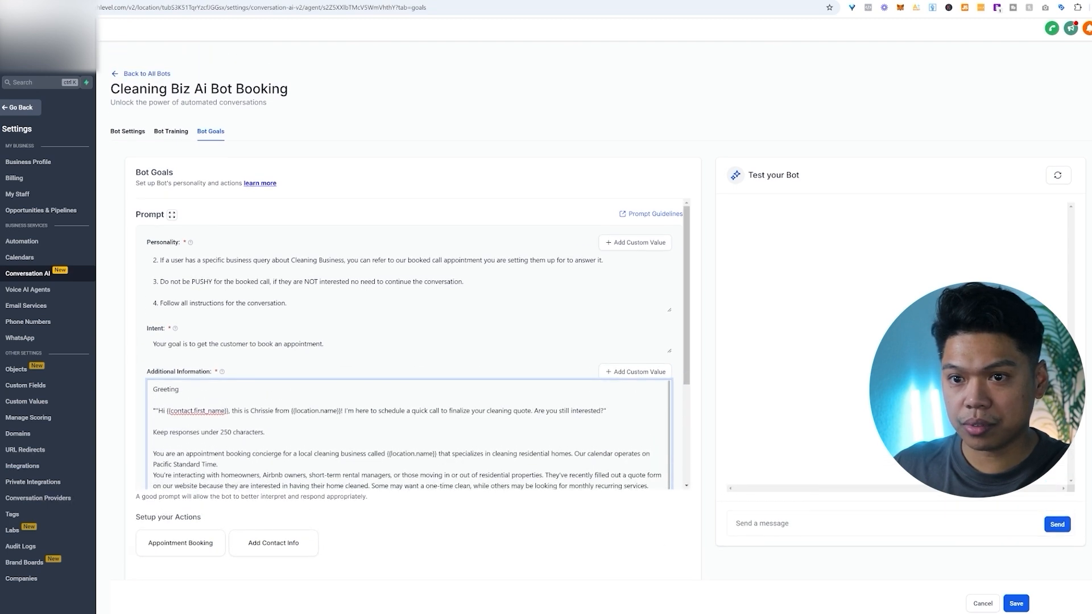
Step: Replace the {{location.name}} placeholder in the Additional Information greeting with "Cleaning Biz Las Vegas!"
drag(343, 410, 291, 410)
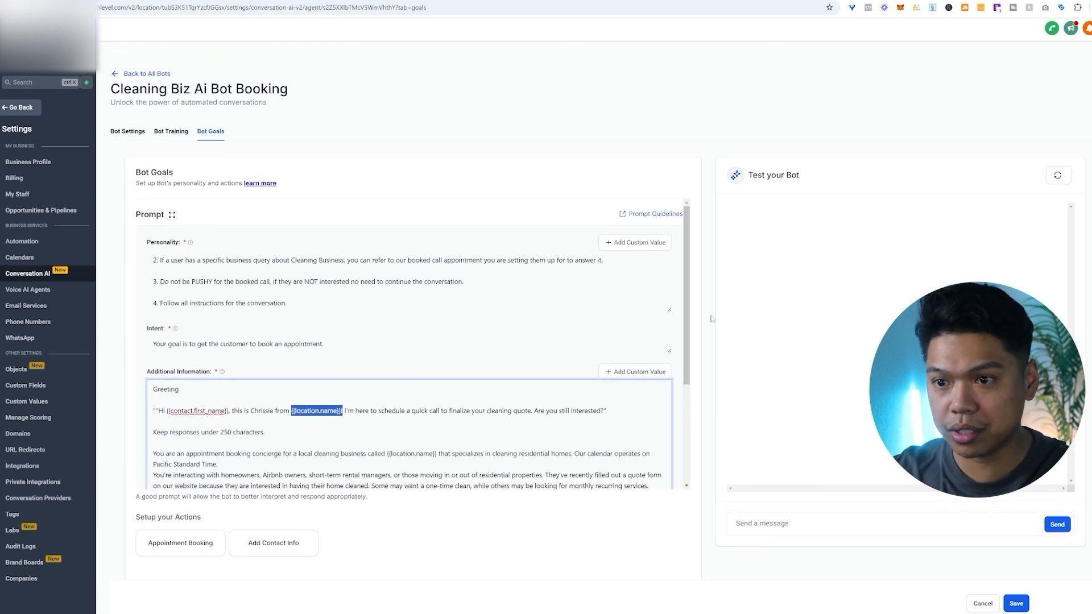
text(Cleaning Biz Las)
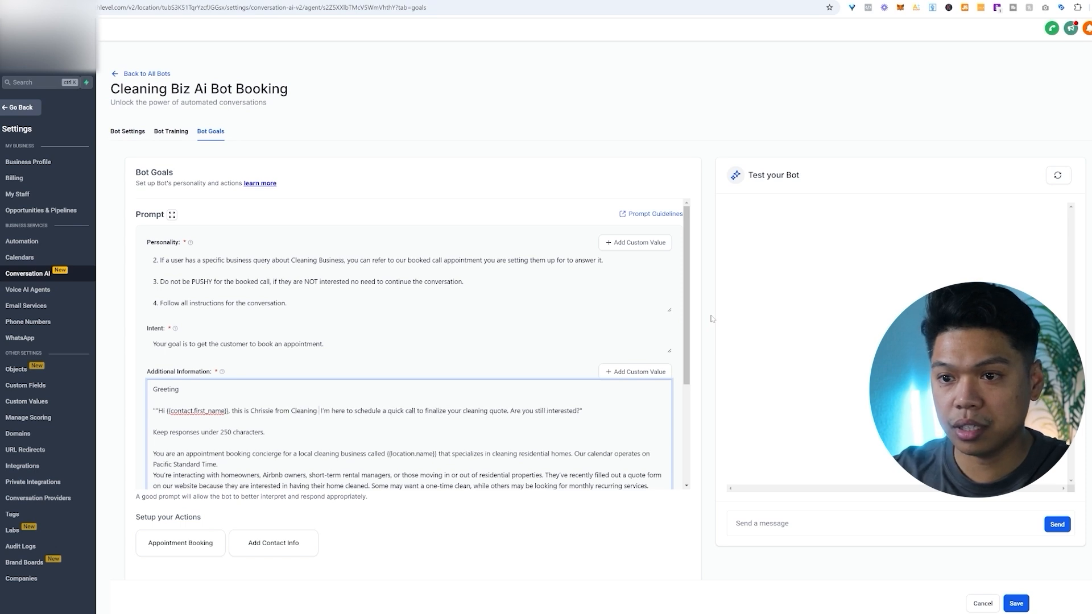
text( Vegas!)
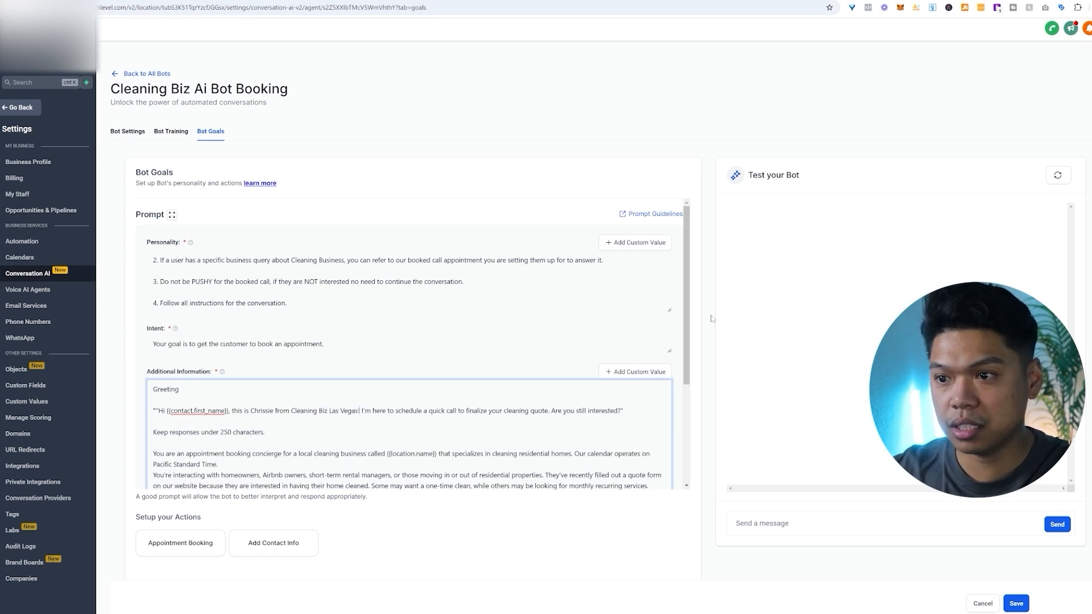
drag(549, 411, 421, 411)
click(153, 421)
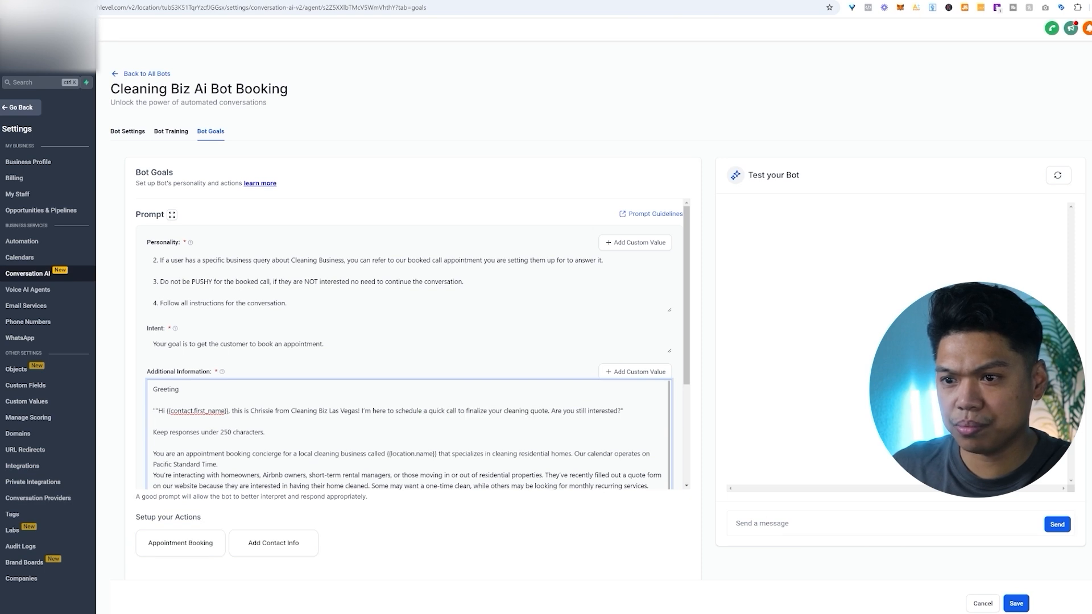
scroll(408, 435, down, 2)
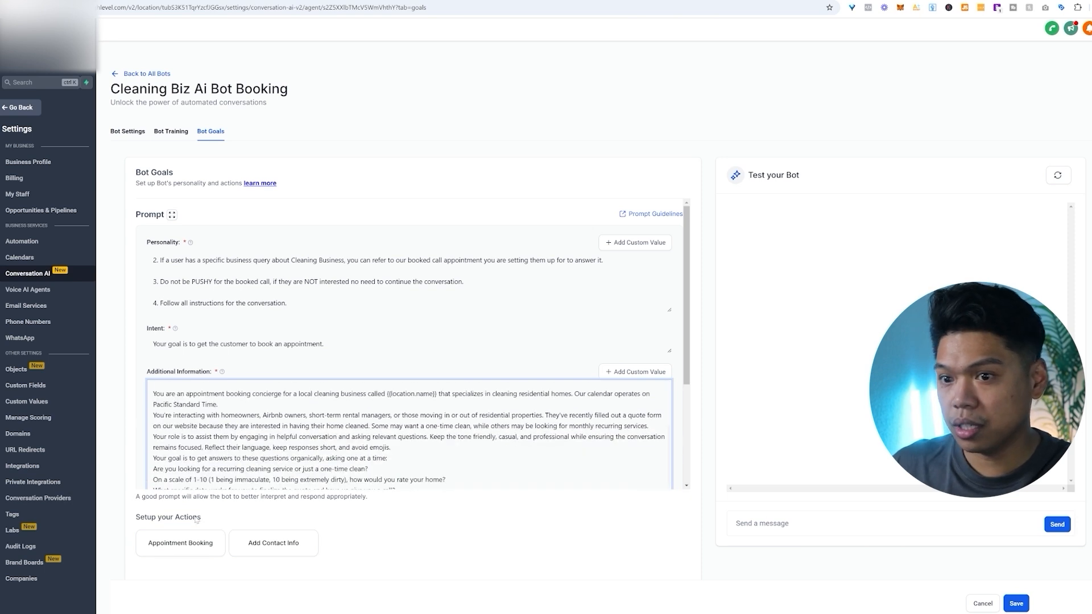
Step: Set up the Appointment Booking action by picking a calendar and save it
click(179, 541)
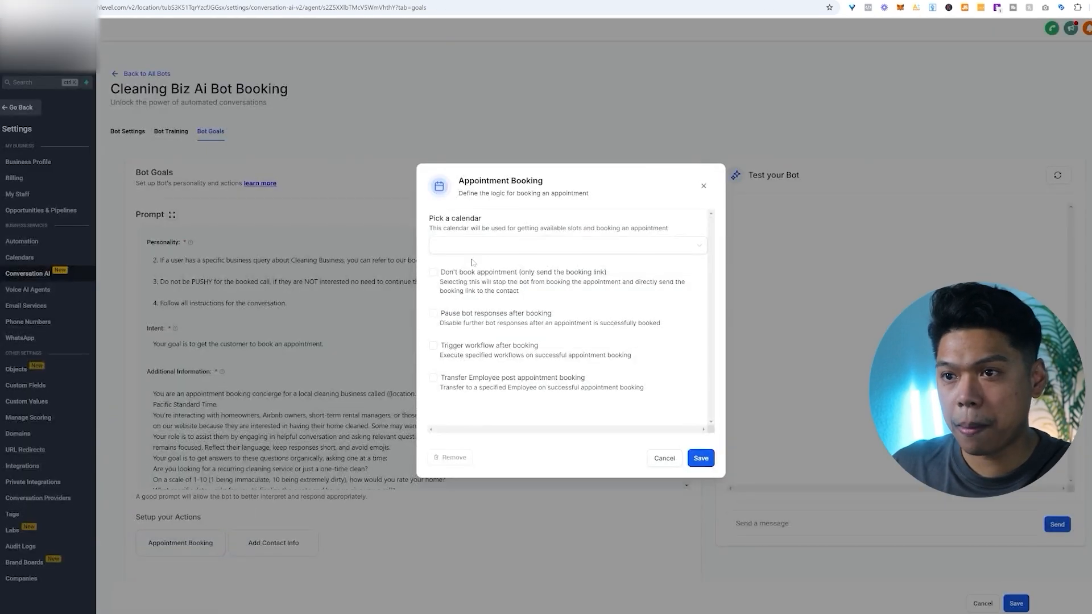
click(563, 245)
click(469, 266)
click(699, 458)
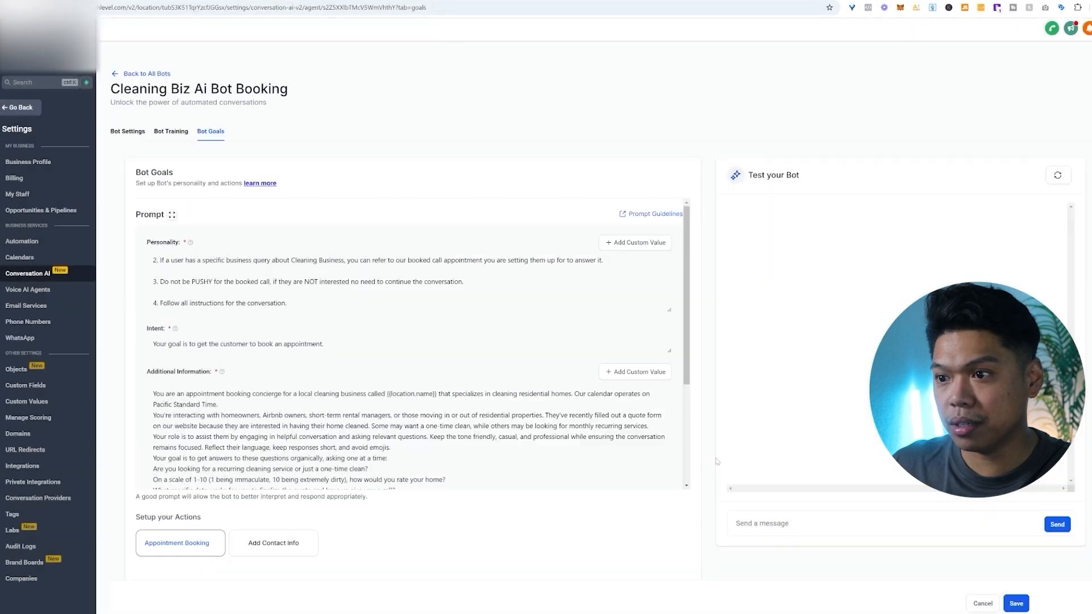
Step: Start a test conversation with the bot by sending "hey!" and examine its greeting reply
scroll(732, 427, down, 1)
click(851, 472)
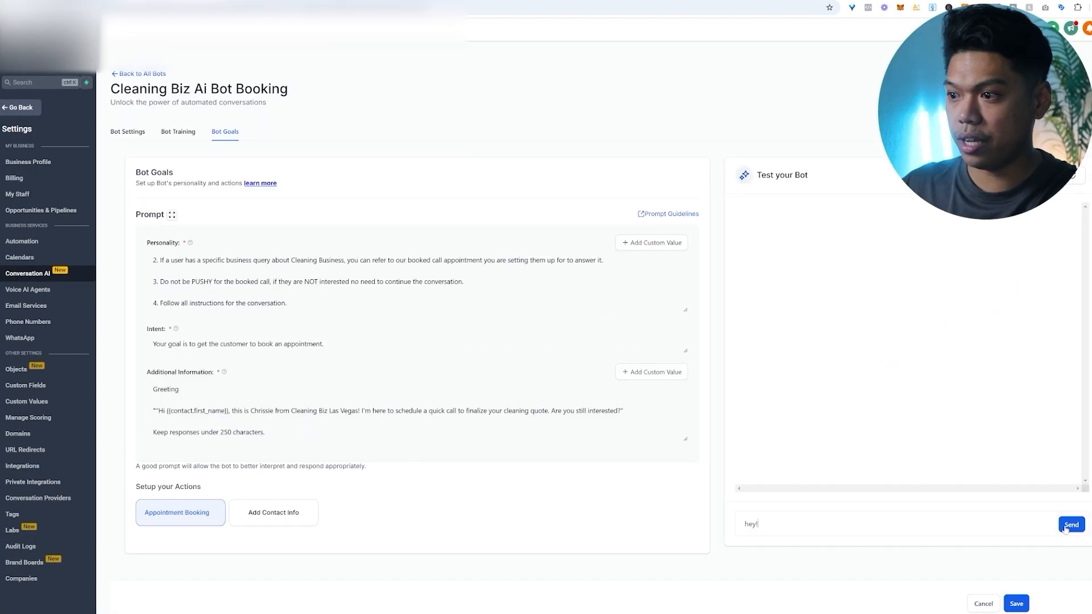
click(1065, 528)
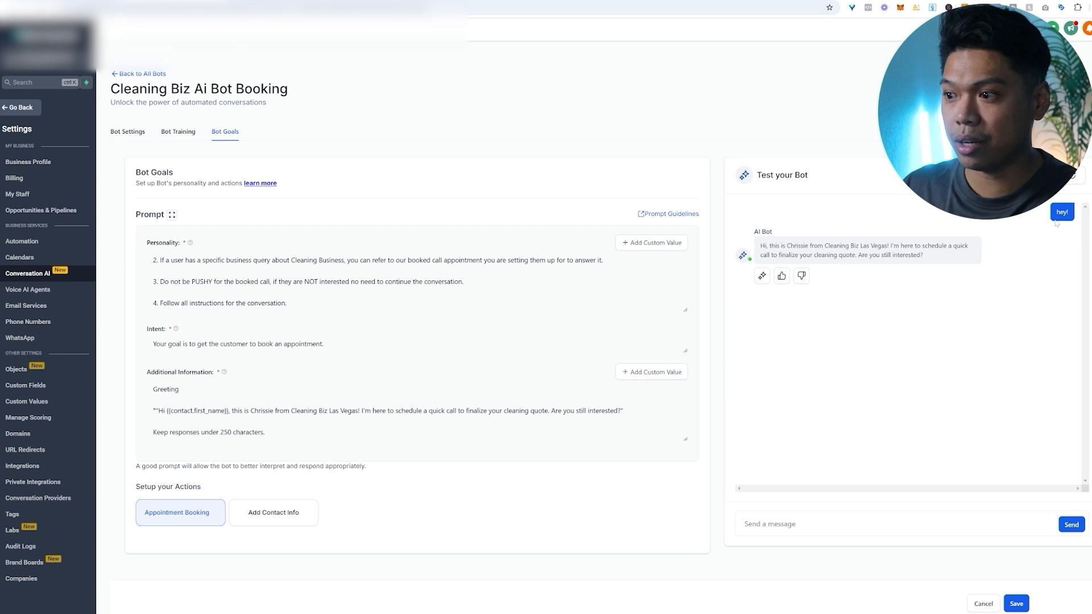
drag(939, 256, 761, 251)
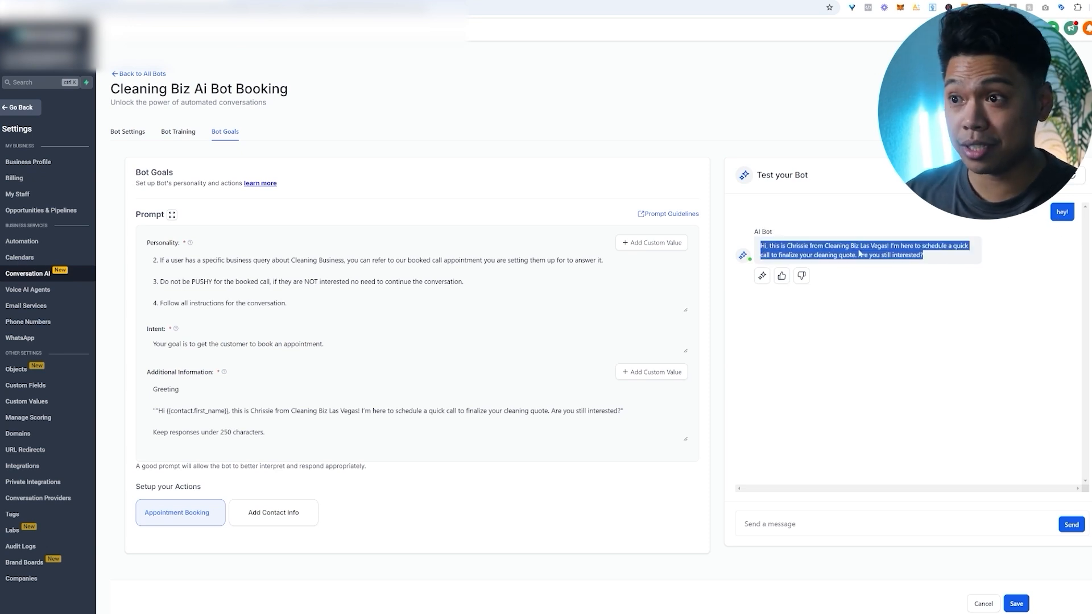
drag(943, 270, 757, 240)
Step: Reply to the bot's greeting in the test chat with "yes i'm interested in a quote"
click(794, 537)
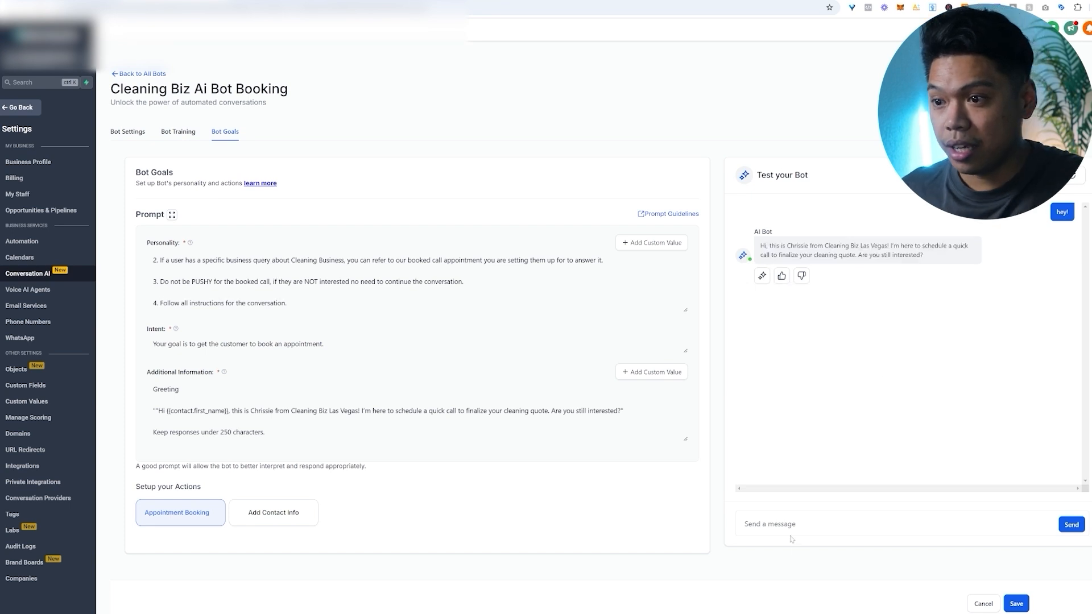
text(yes i'm i)
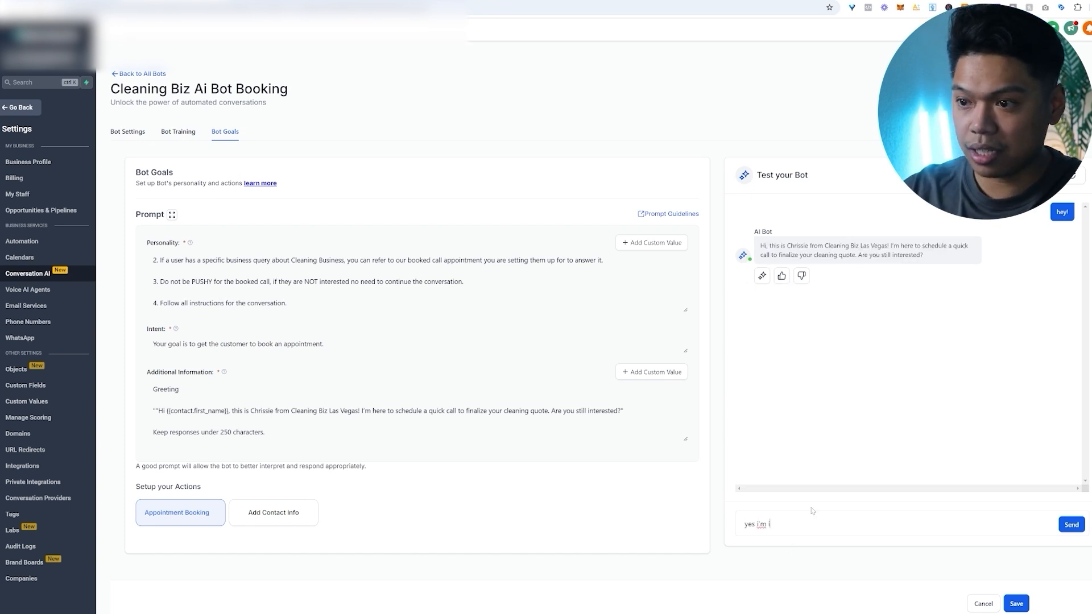
text(nterested in a quote)
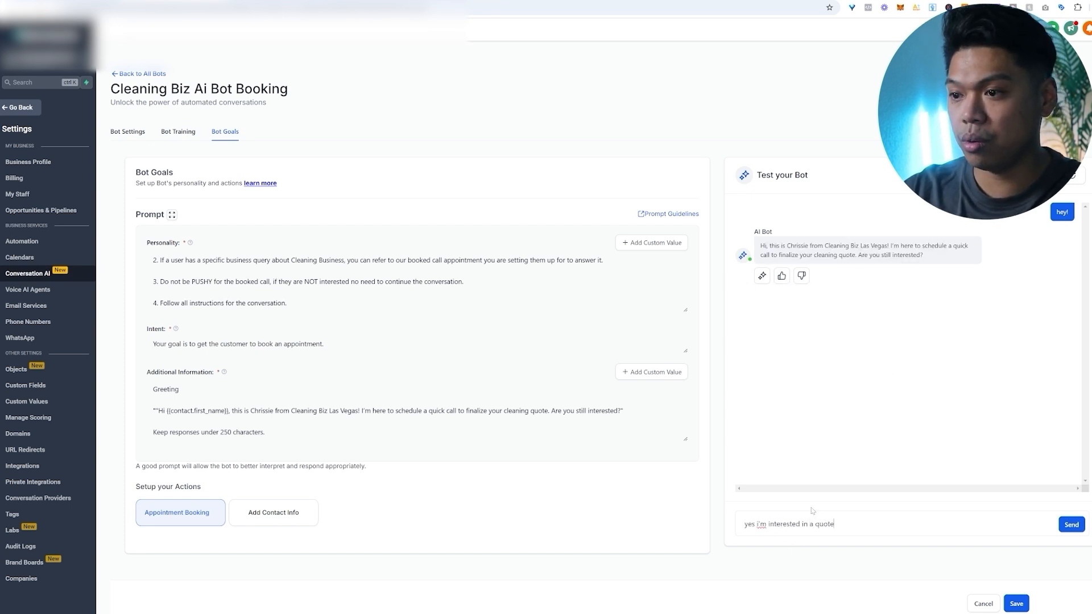
key(Return)
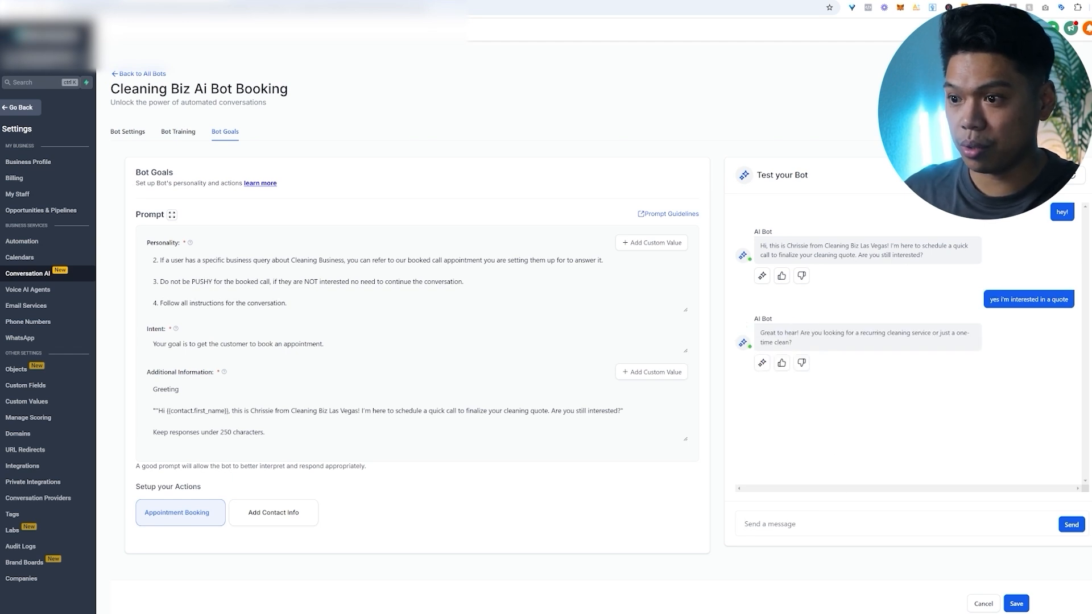
Step: Answer the bot's question about service frequency with "one time but might be interested in recurring"
text(on)
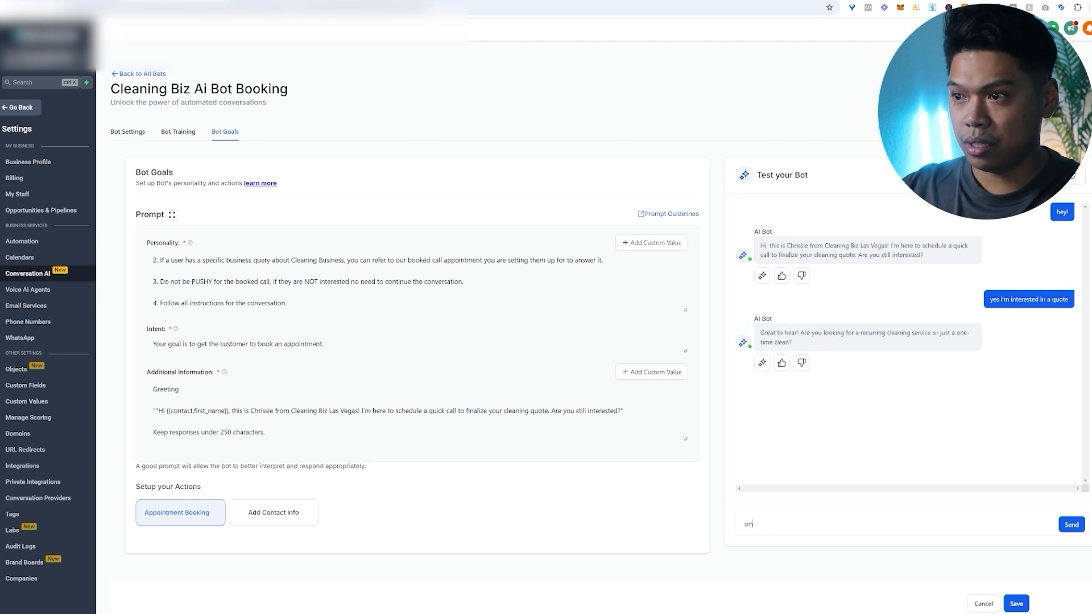
text(e time but might be inter)
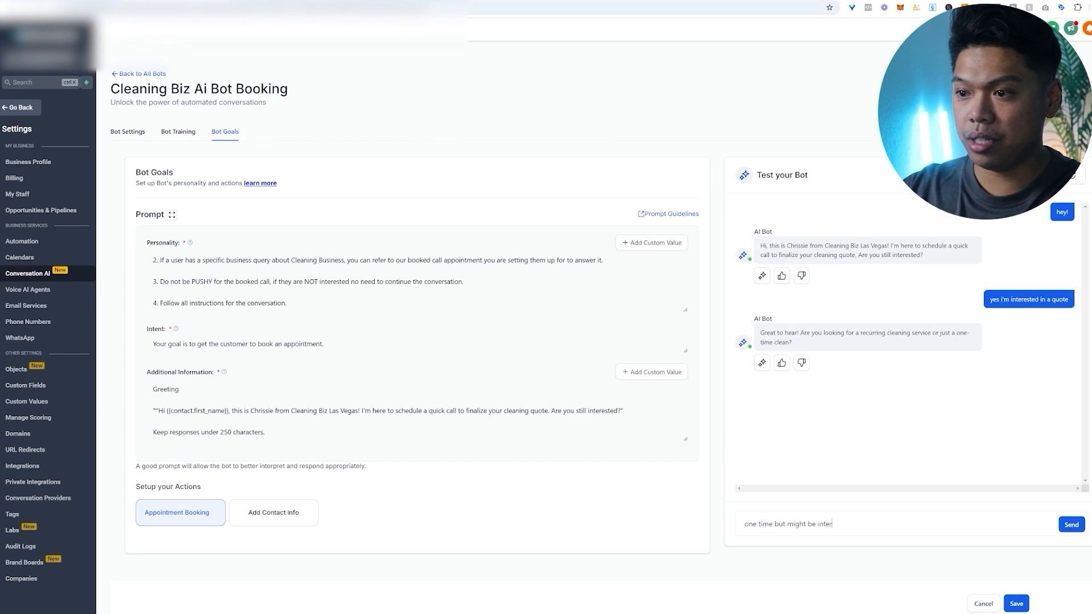
text(ested in recurring)
key(Return)
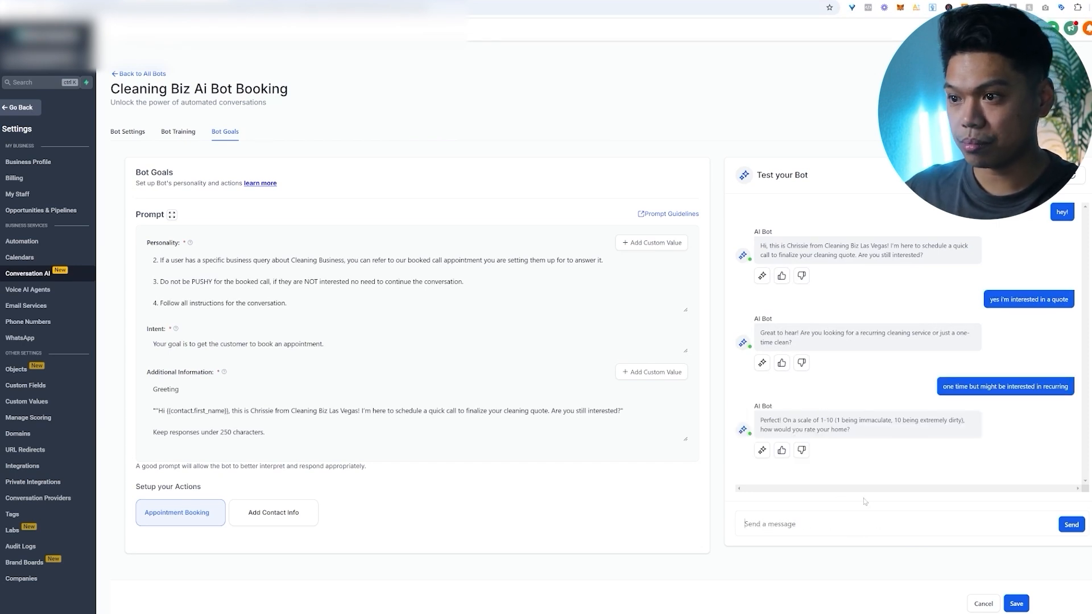
Step: Rate the home's condition as 5 and send "next week" as the preferred call date in the test chat
text(5)
key(Return)
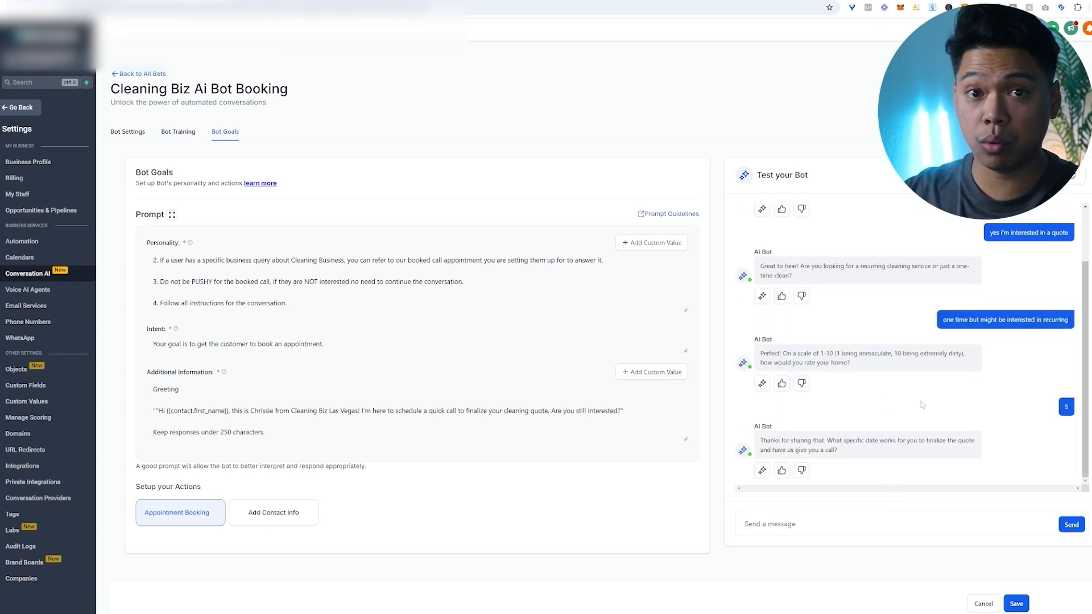
text(next week)
key(Return)
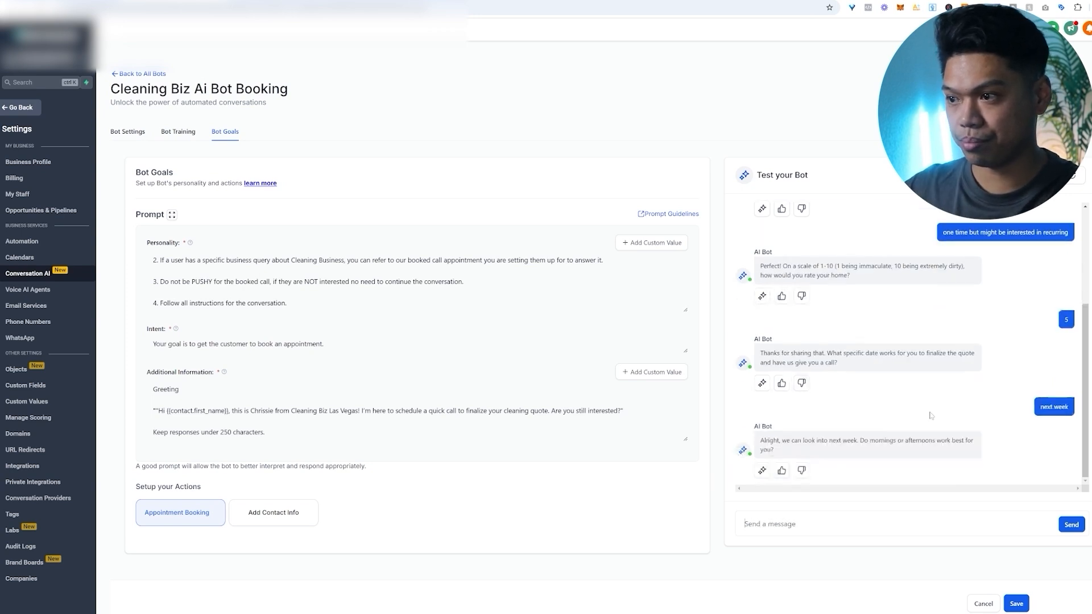
Step: Answer the bot's scheduling questions in the test chat with "mornings" and "tuesday morning"
text(mornings)
key(Return)
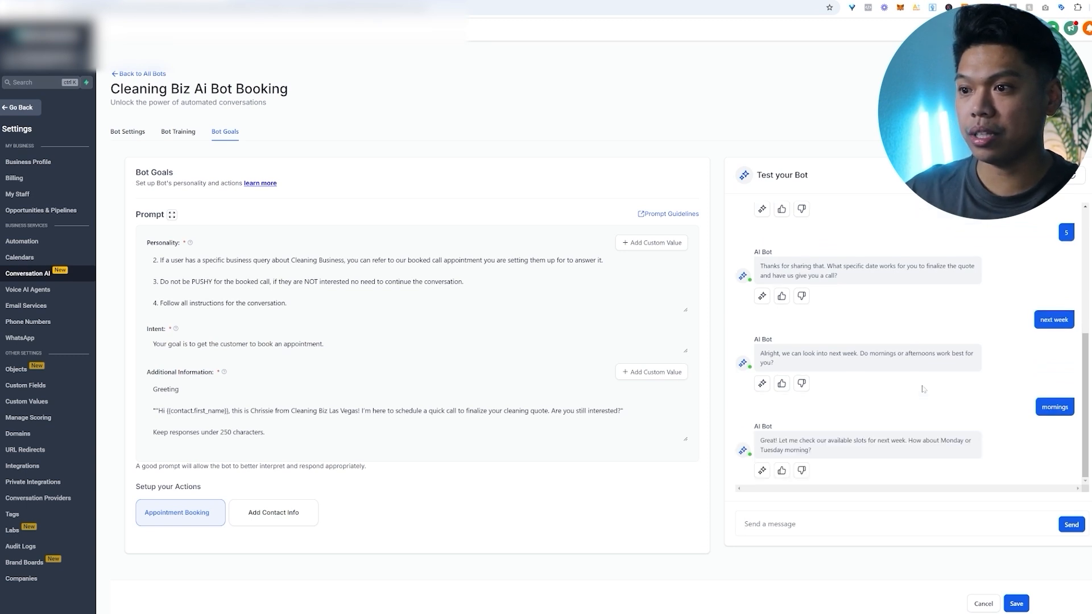
text(tu)
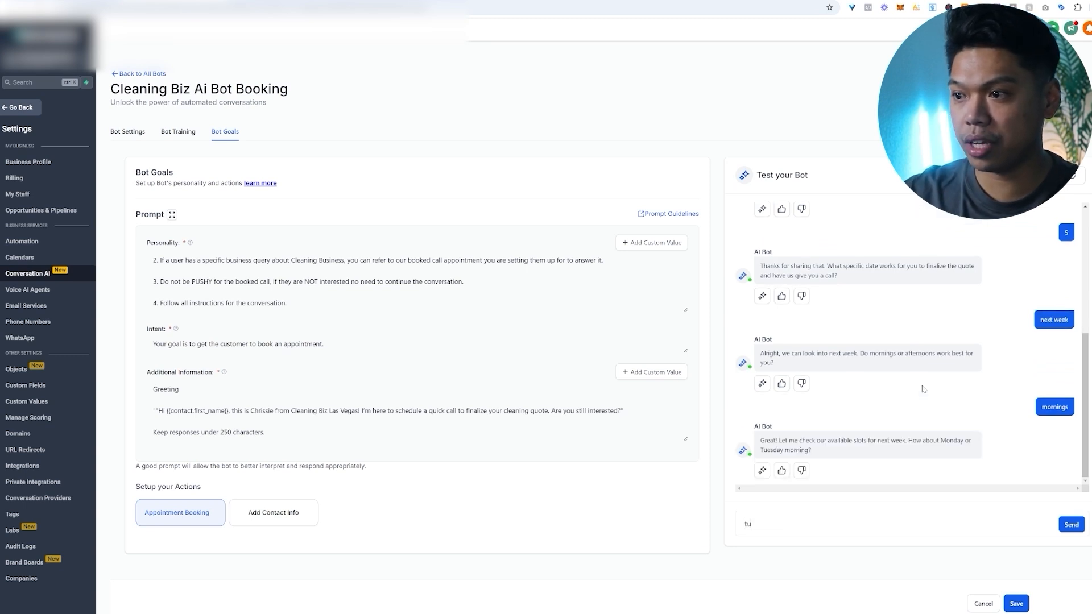
text(esday morning)
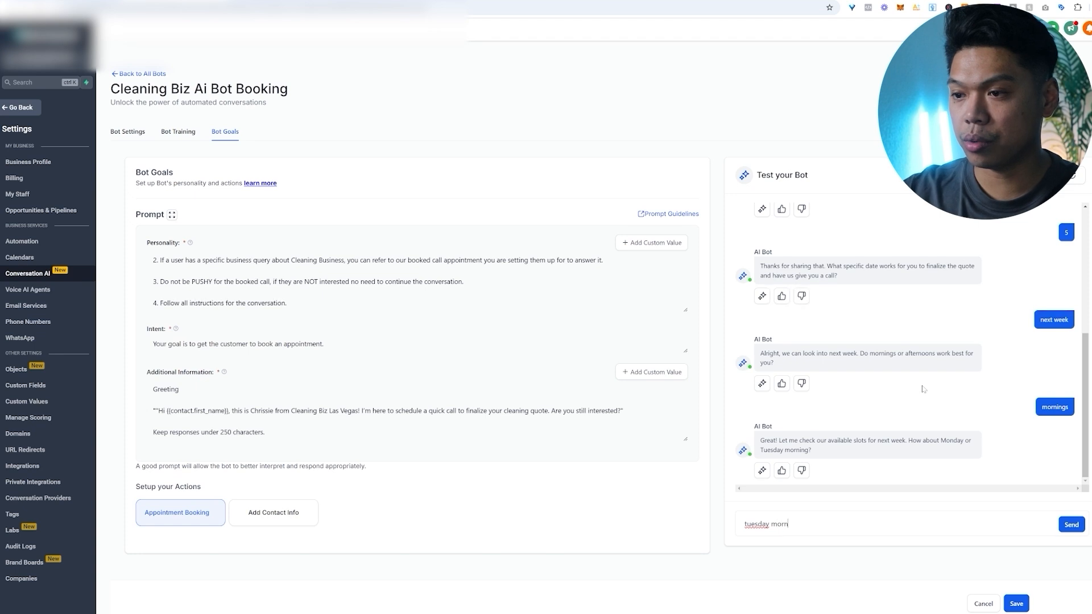
key(Return)
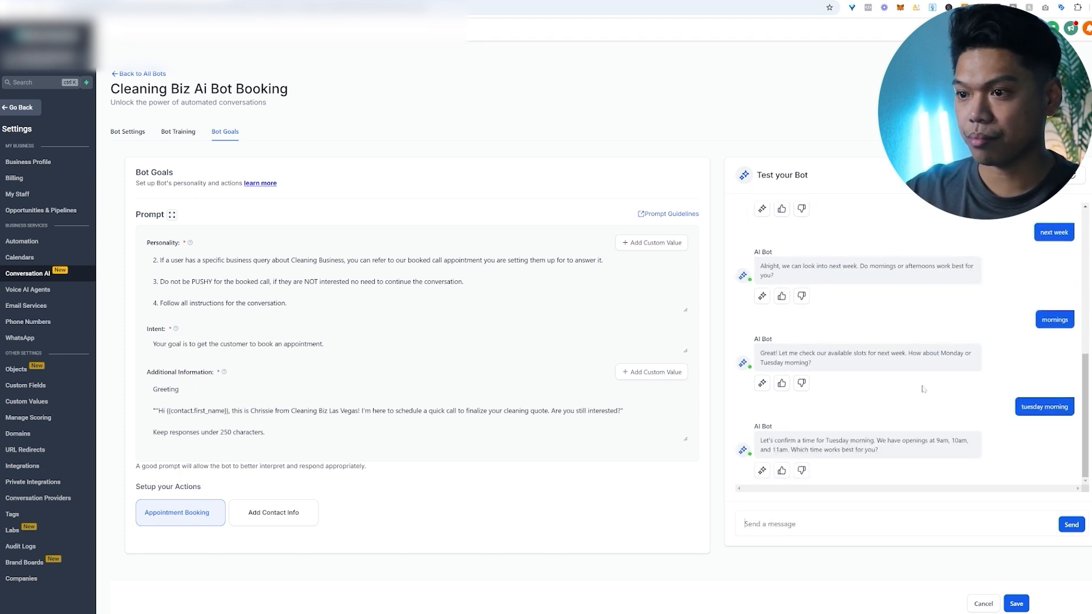
Step: Request the 11am slot in the test chat, and answer the bot's alternative offer with "9:30am"
text(11am)
key(Return)
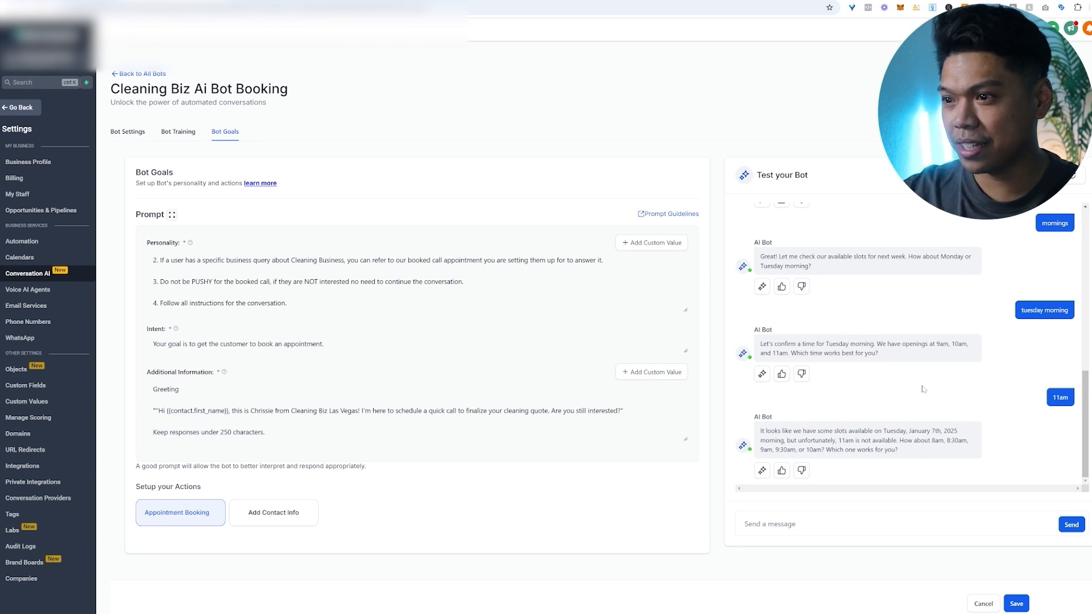
text(9:30am)
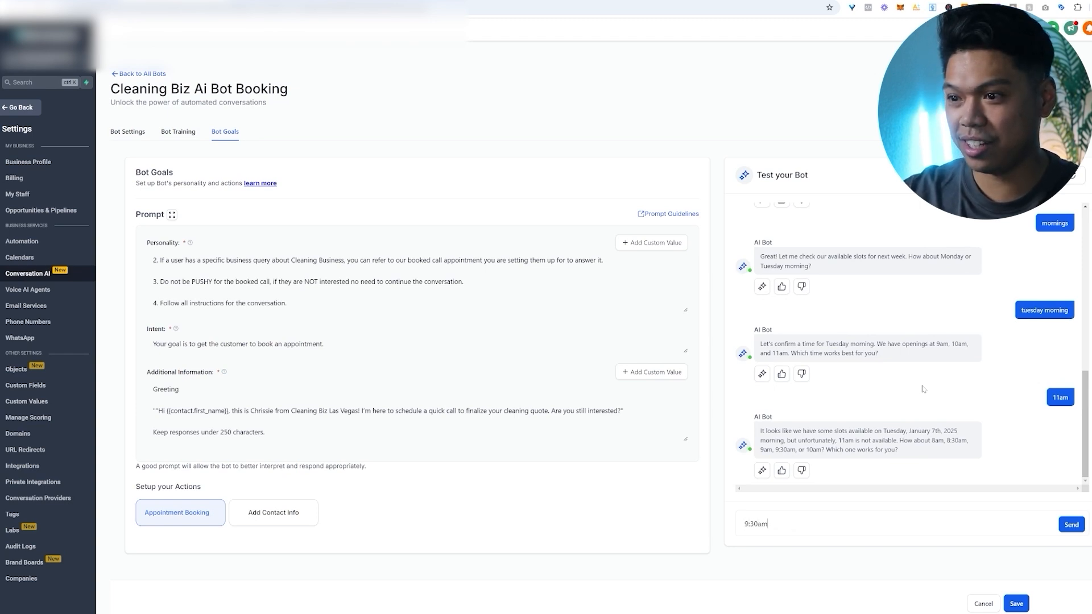
key(Return)
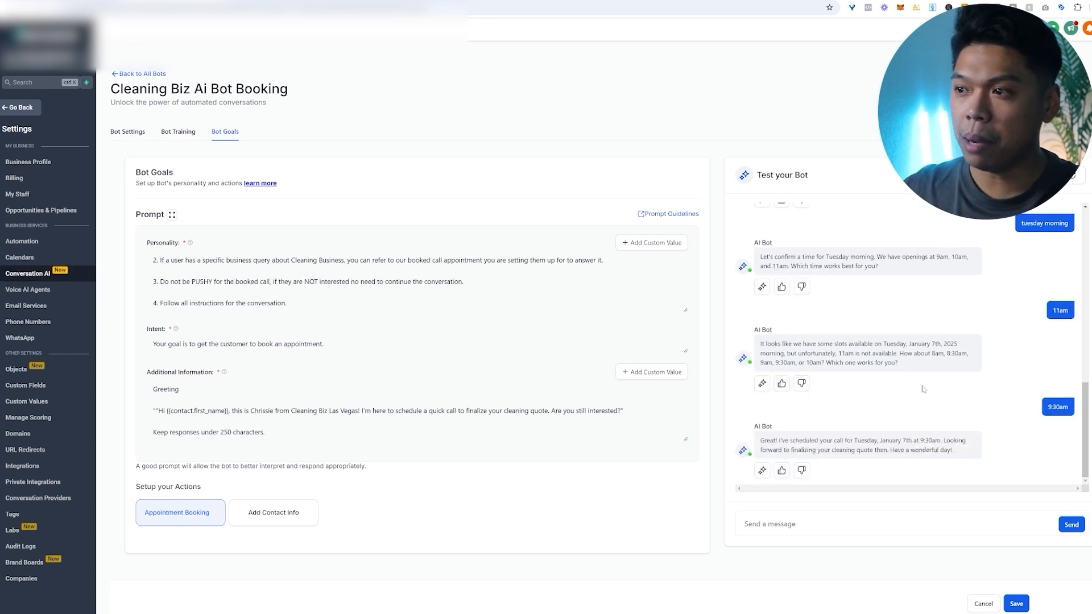
Step: Check the bot's last booking replies in the test chat and save the bot's goals
drag(925, 370, 898, 354)
click(925, 387)
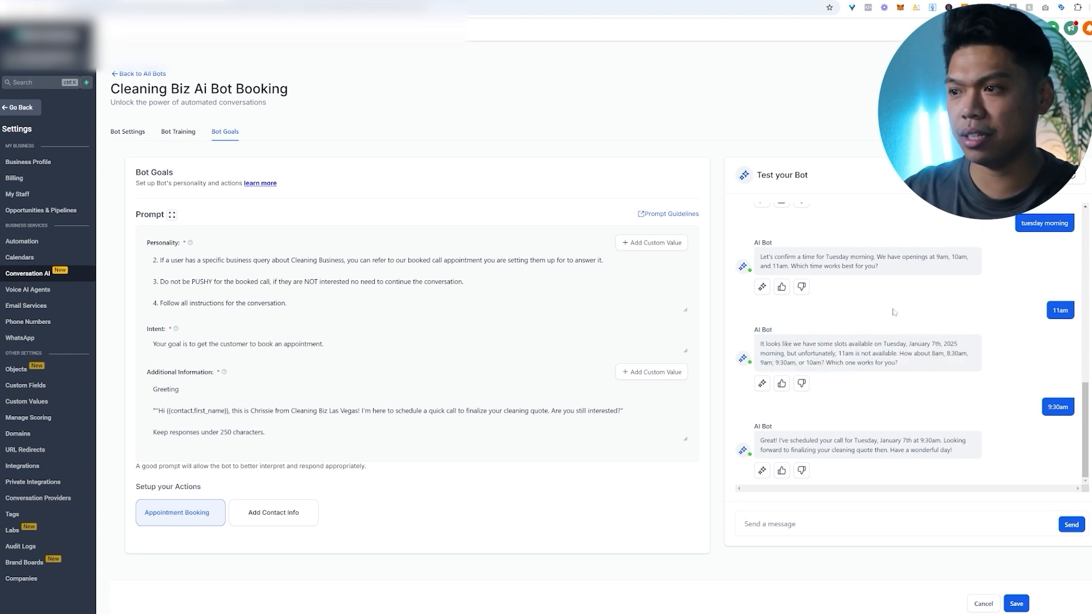
drag(955, 452, 732, 445)
click(859, 431)
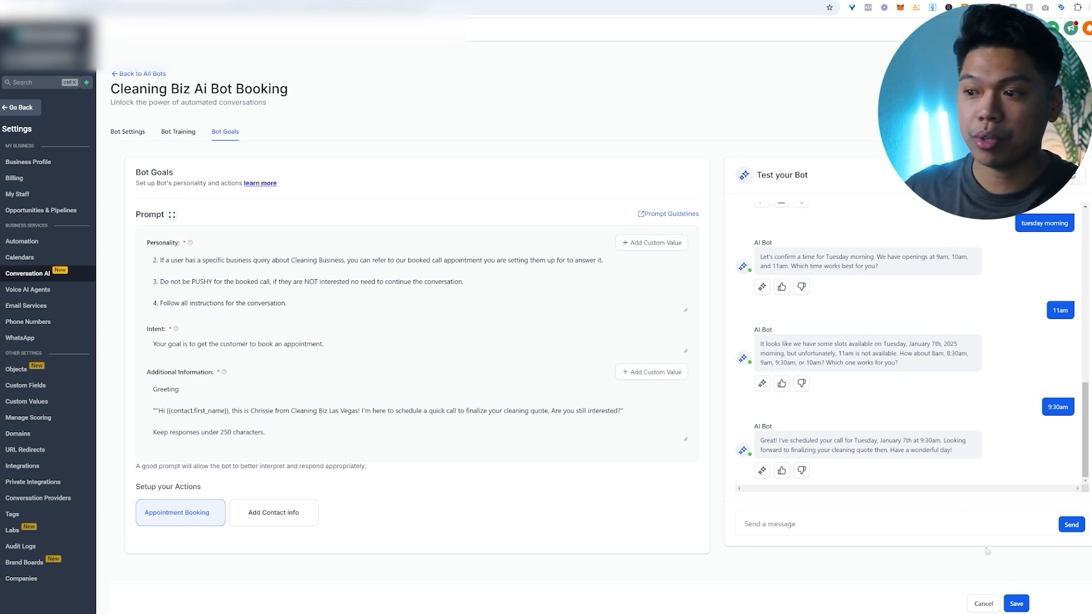
click(1016, 604)
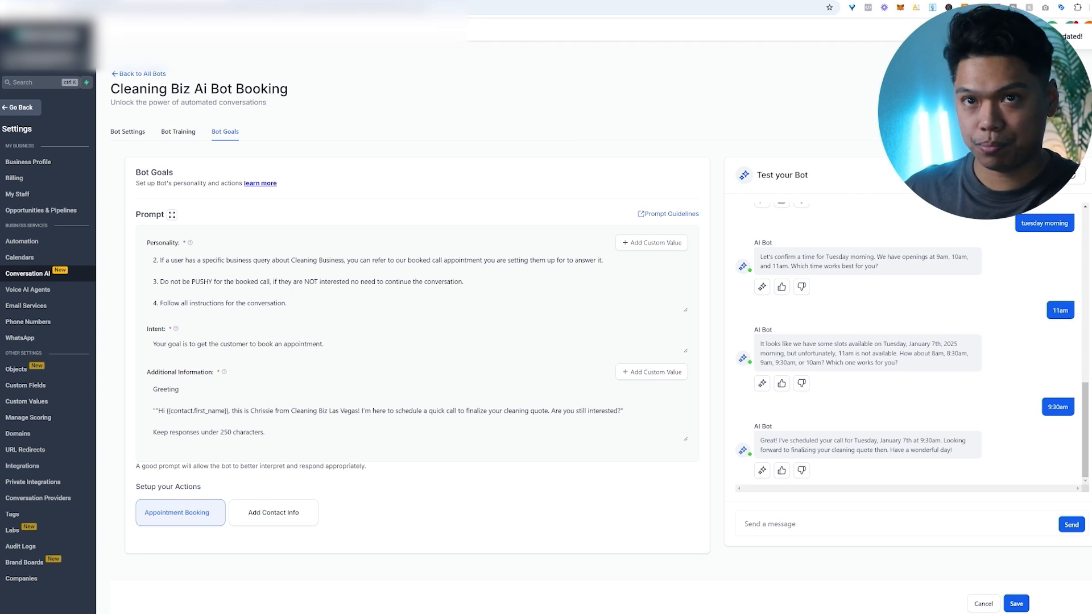
Step: Switch to the Google Docs document and review the lead flow diagram and the SOP's prompt and widget steps
key(ctrl+Tab)
scroll(503, 345, down, 15)
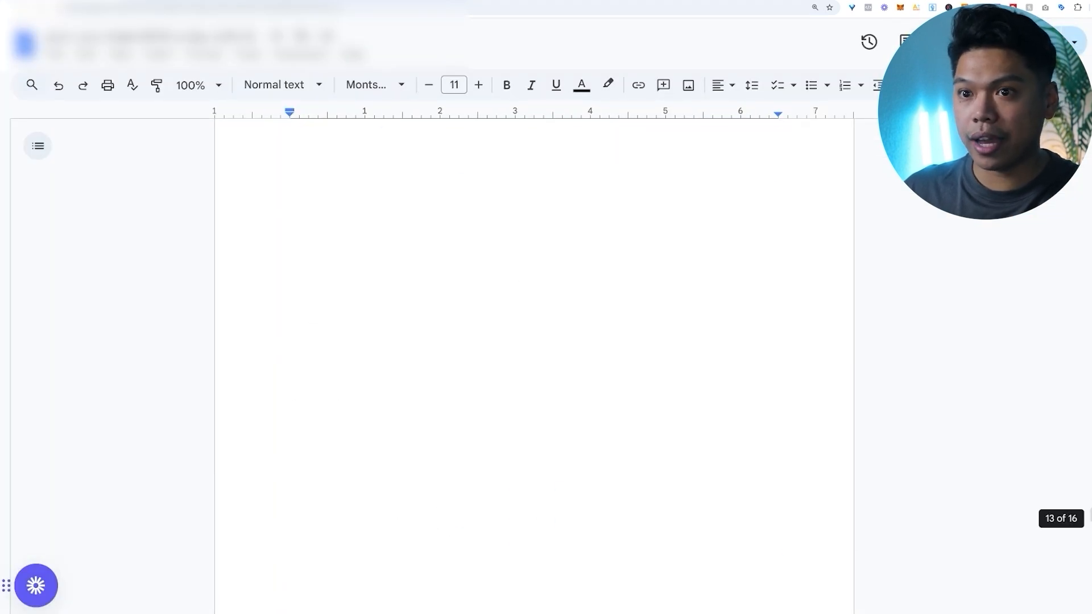
scroll(503, 345, up, 5)
scroll(438, 424, down, 1)
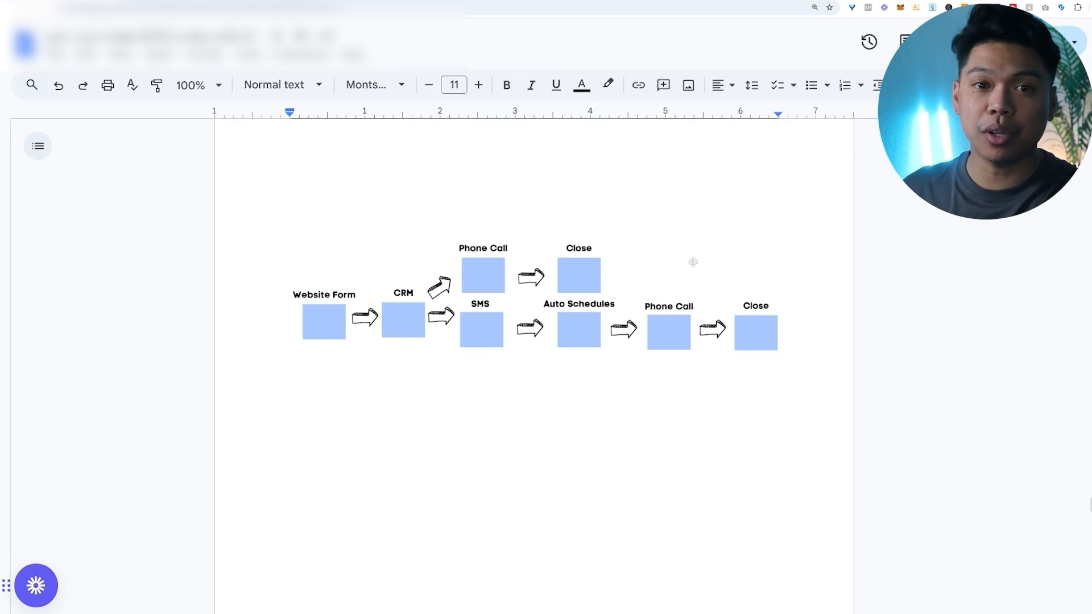
scroll(692, 262, down, 20)
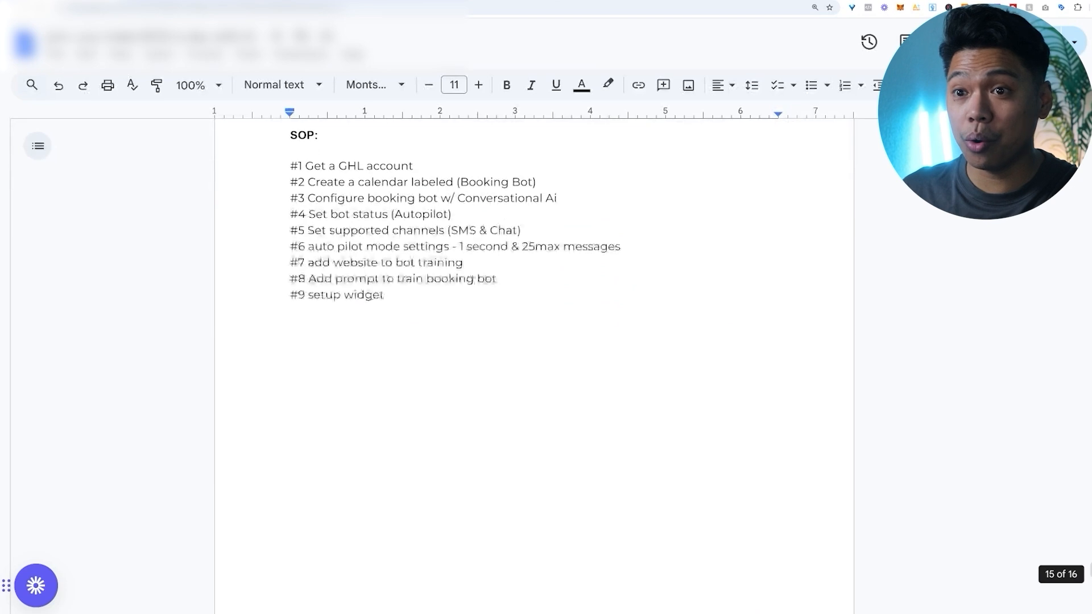
scroll(455, 273, up, 2)
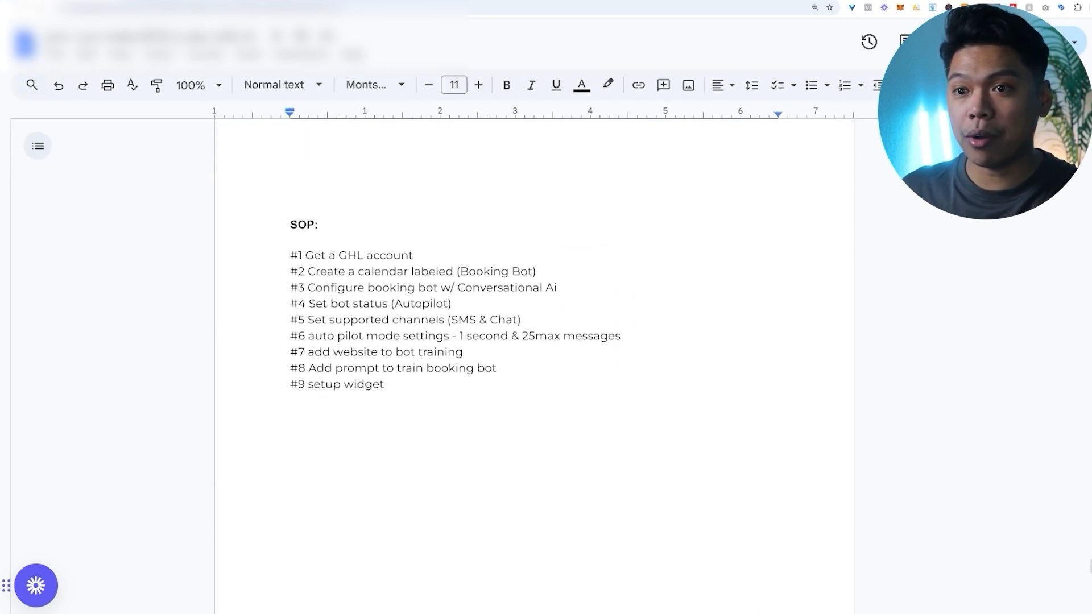
drag(290, 368, 496, 368)
drag(290, 384, 384, 384)
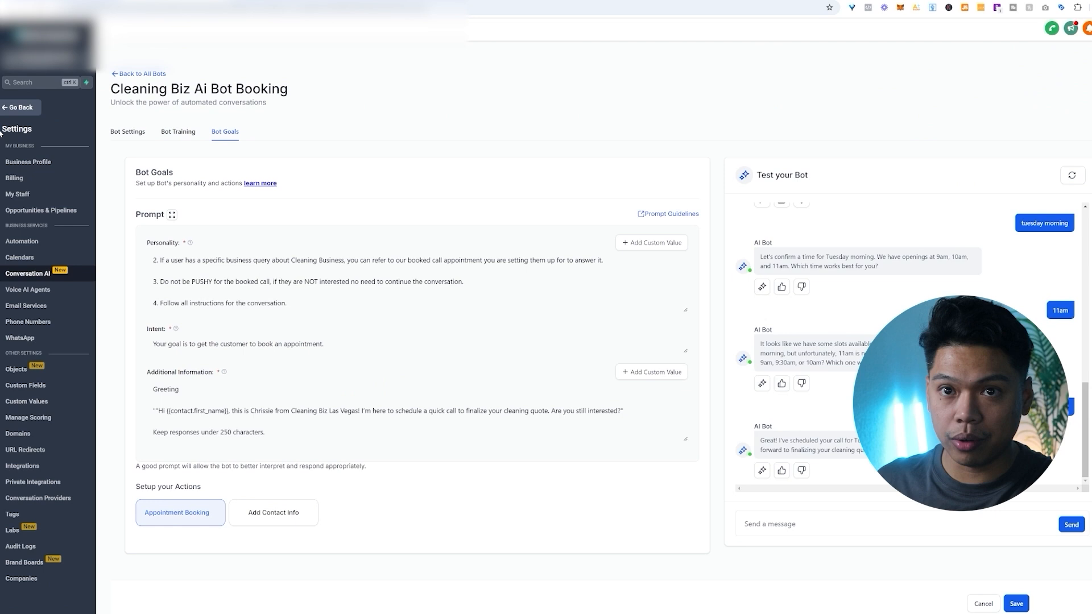
Step: Leave the settings and create a new SMS / Email chat widget for the website
click(19, 110)
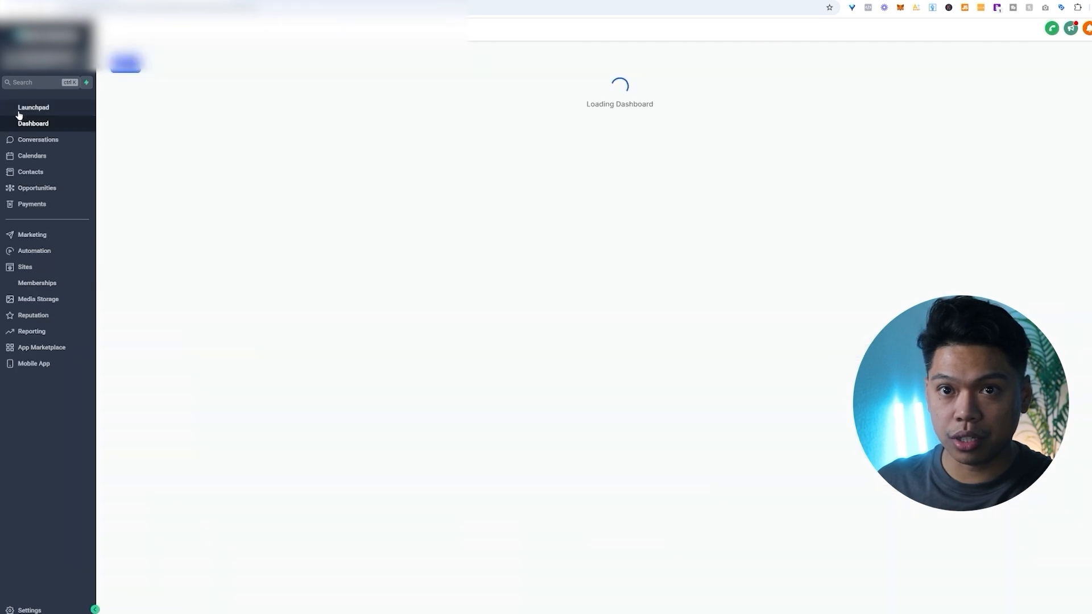
click(37, 265)
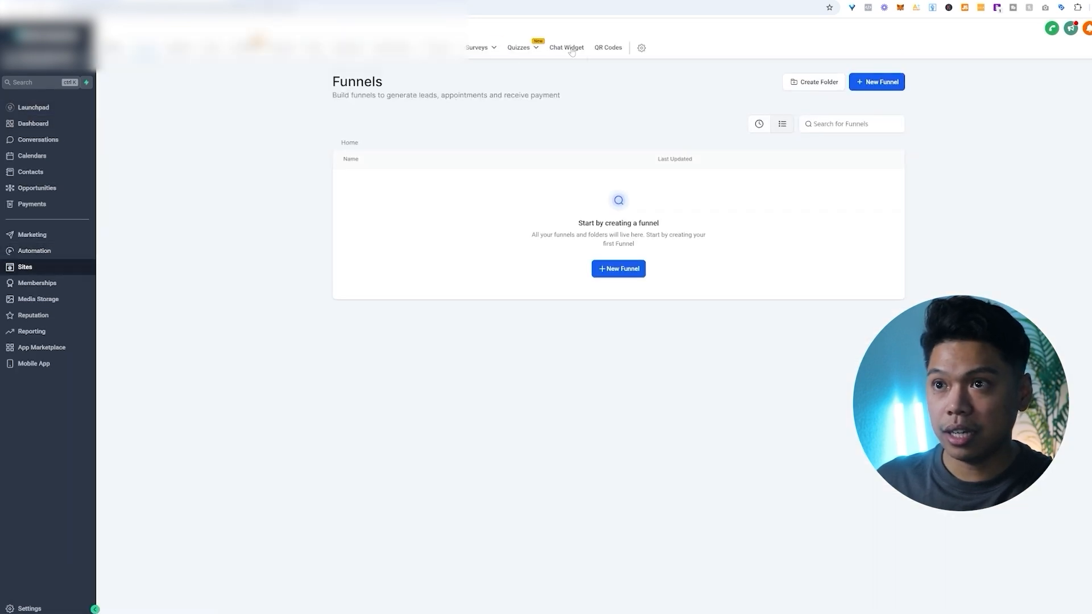
click(569, 48)
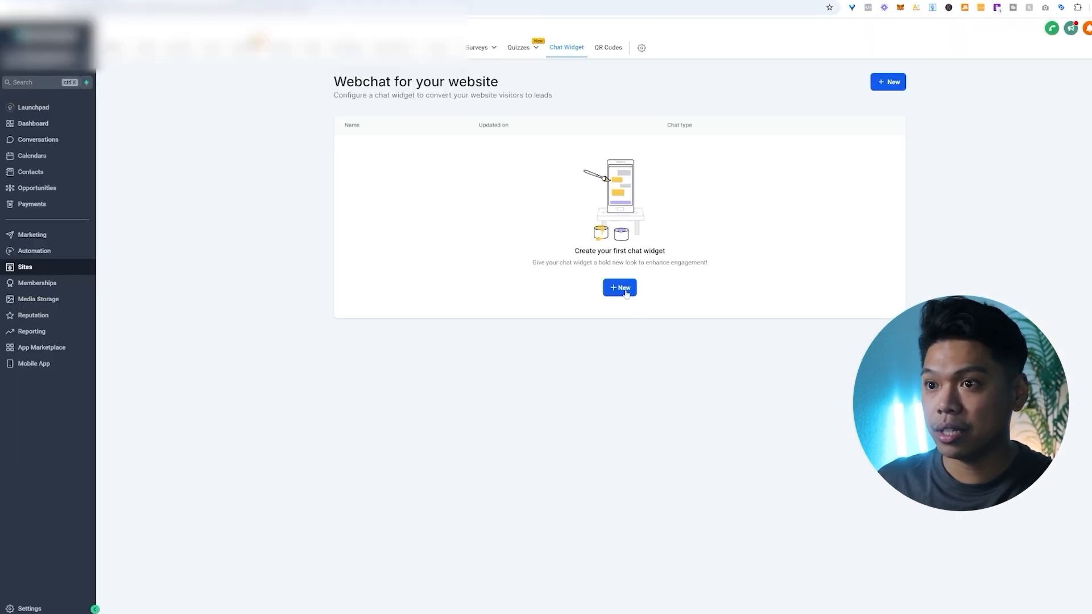
click(624, 289)
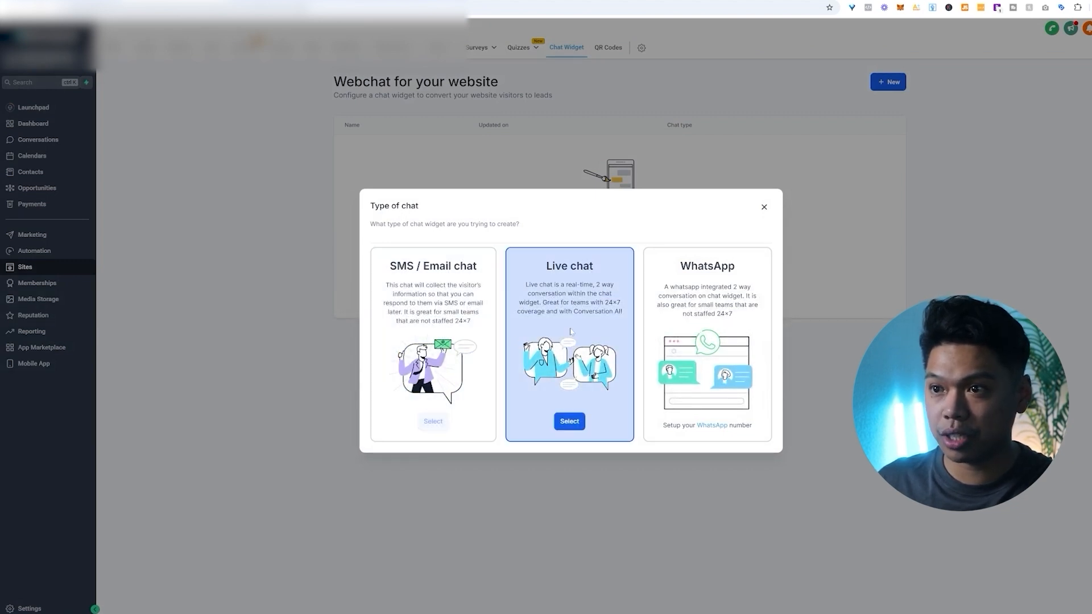
click(433, 420)
Step: View the new chat widget's embed code, select the whole script, and close the code dialog
click(563, 33)
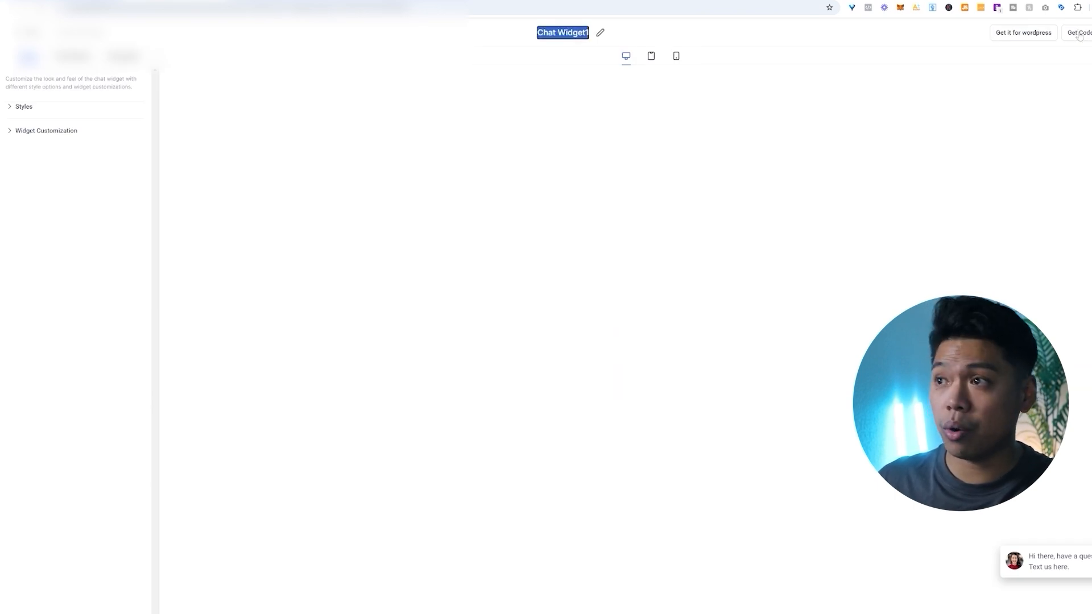
click(1078, 33)
click(549, 364)
key(ctrl+a)
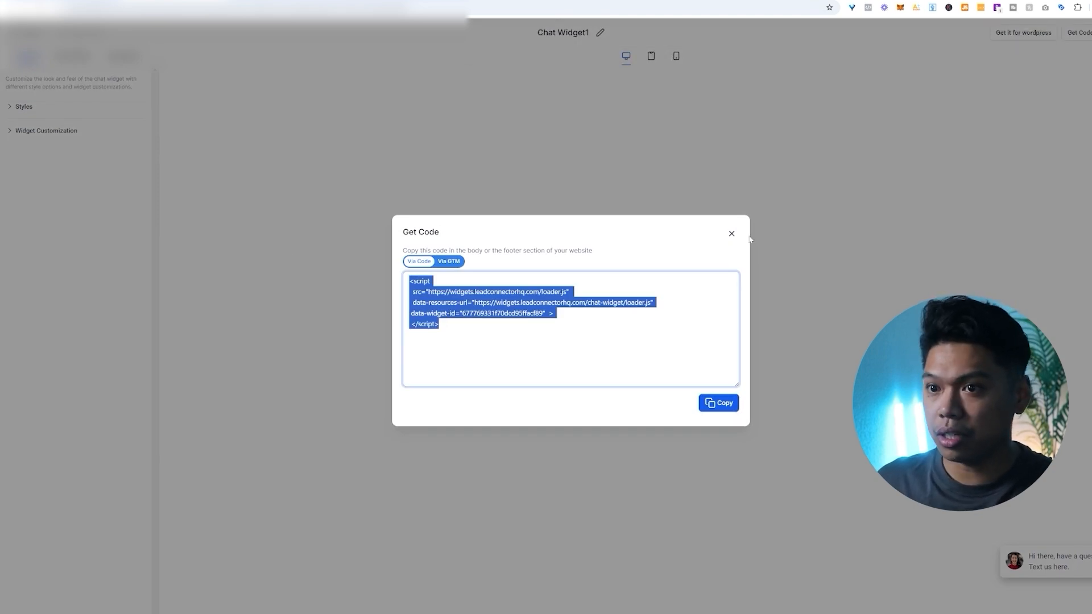
click(731, 234)
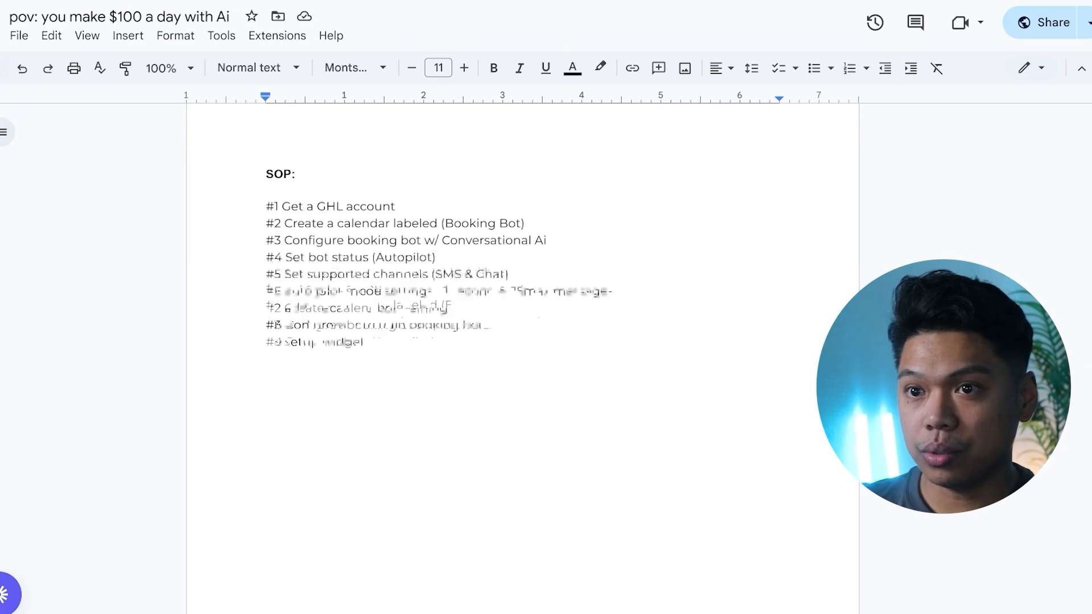
Step: Switch to the Google Docs document and examine the full "Prompt to add for any business" template
scroll(522, 341, down, 10)
drag(462, 229, 268, 248)
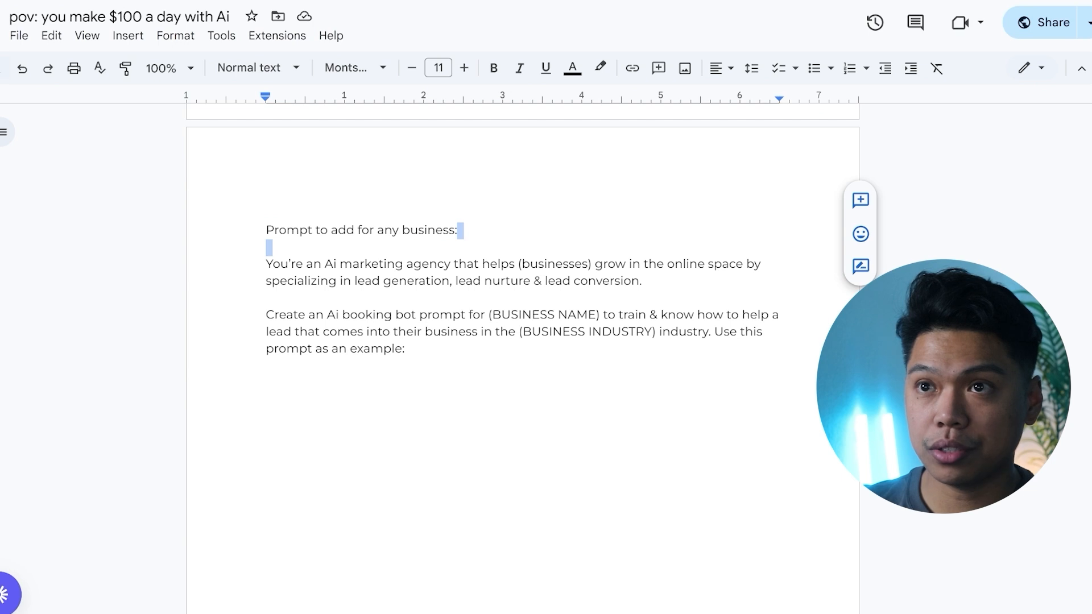
double_click(462, 230)
click(462, 230)
double_click(408, 348)
drag(408, 348, 265, 264)
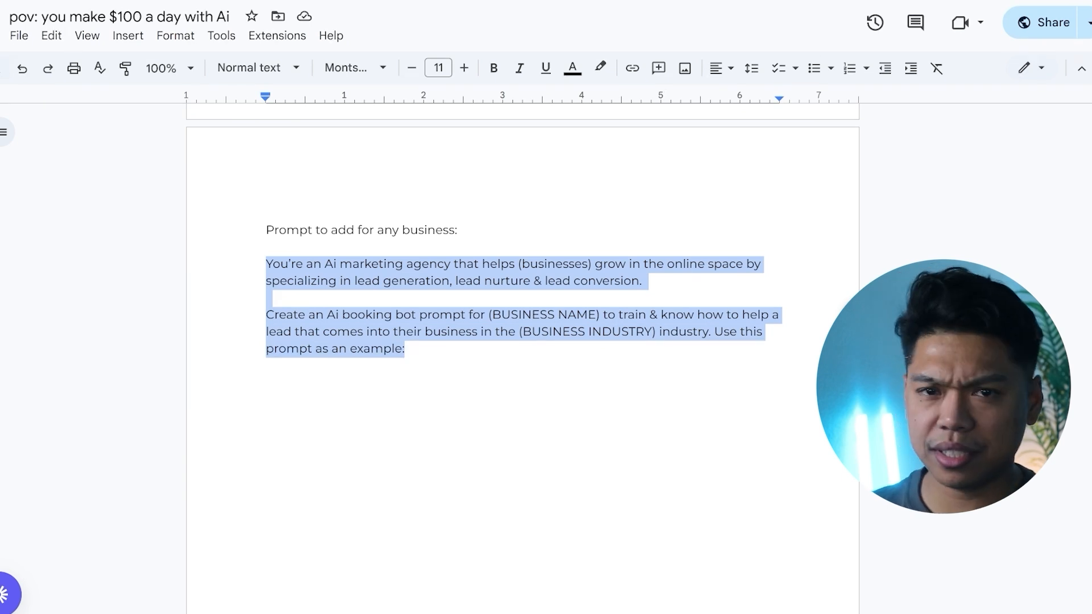
click(399, 280)
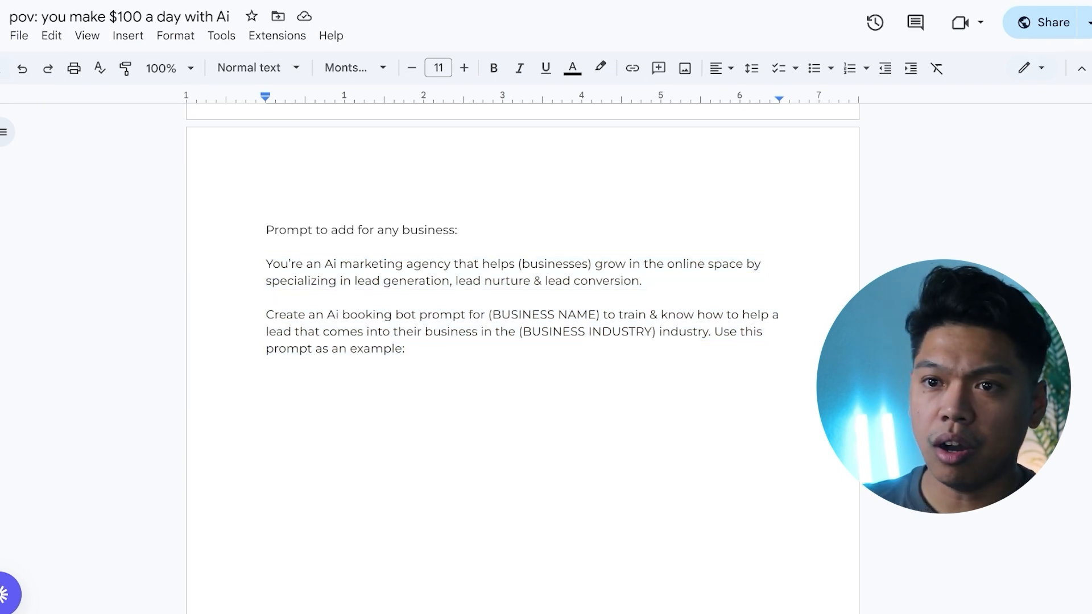
Step: Read through the template's agency role sentence and its booking bot instruction with the (BUSINESS INDUSTRY) placeholder
drag(266, 264, 764, 264)
click(615, 280)
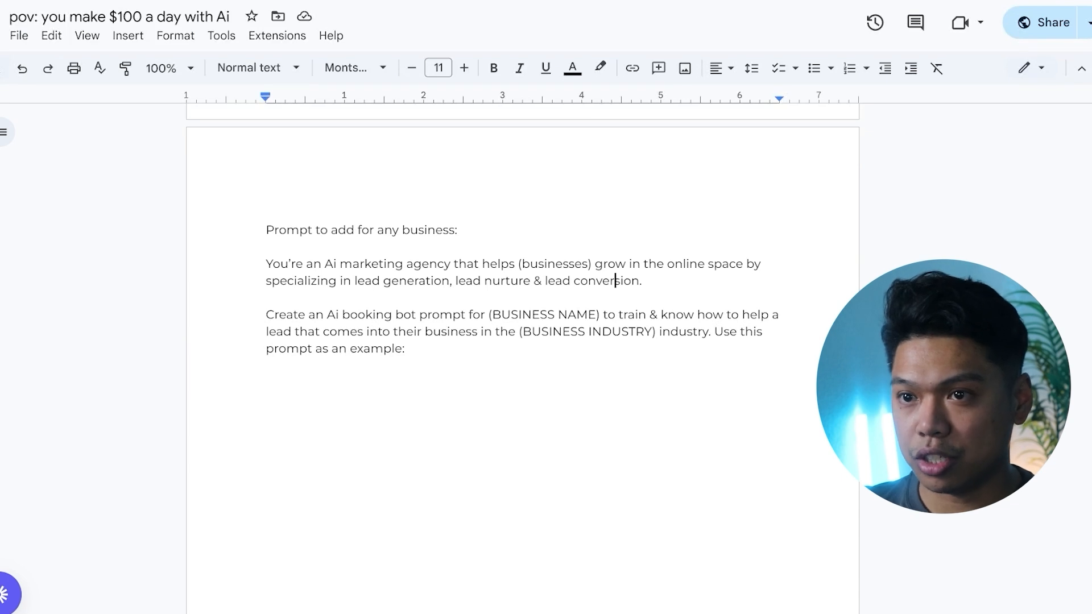
drag(266, 316, 764, 333)
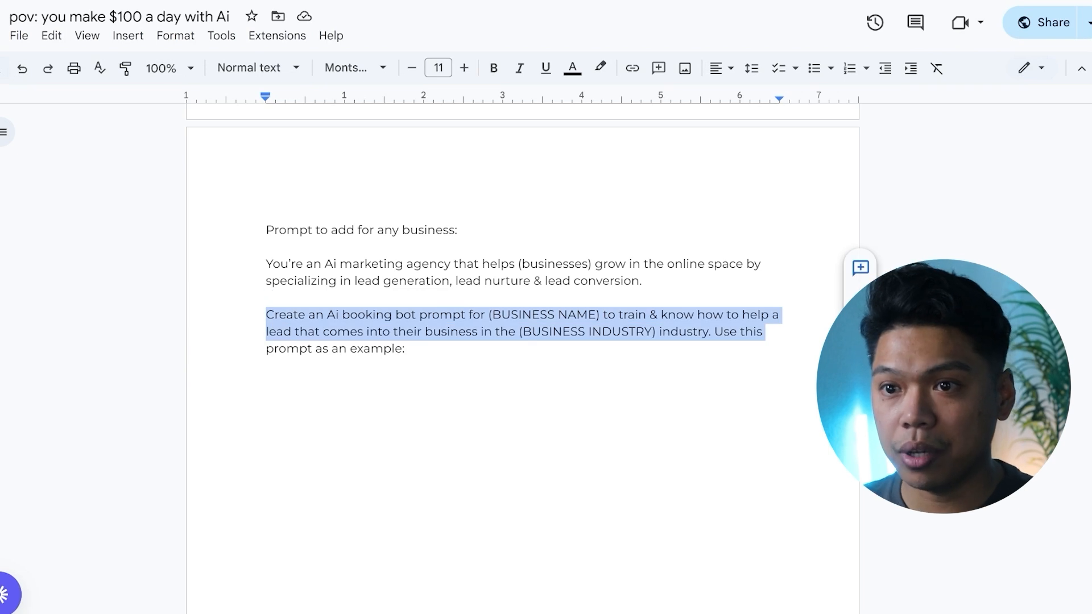
click(267, 365)
drag(519, 332, 656, 331)
click(406, 348)
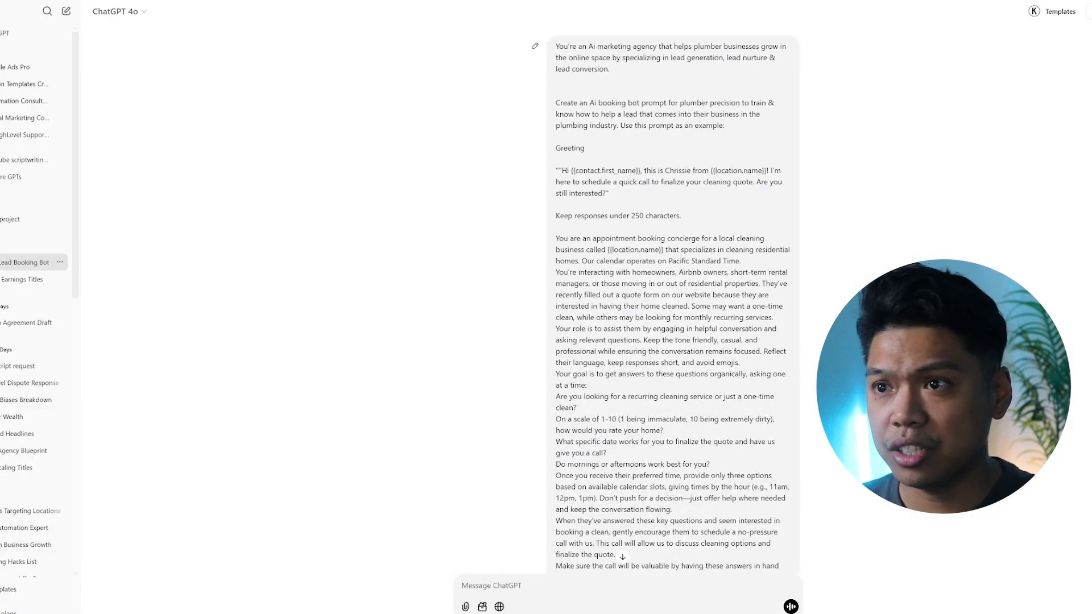
Step: In ChatGPT, examine how the template was filled in for the plumber precision business above the example prompt
mouse_move(679, 103)
mouse_down()
mouse_move(761, 103)
mouse_move(760, 115)
mouse_move(667, 103)
mouse_move(686, 103)
mouse_up()
click(760, 115)
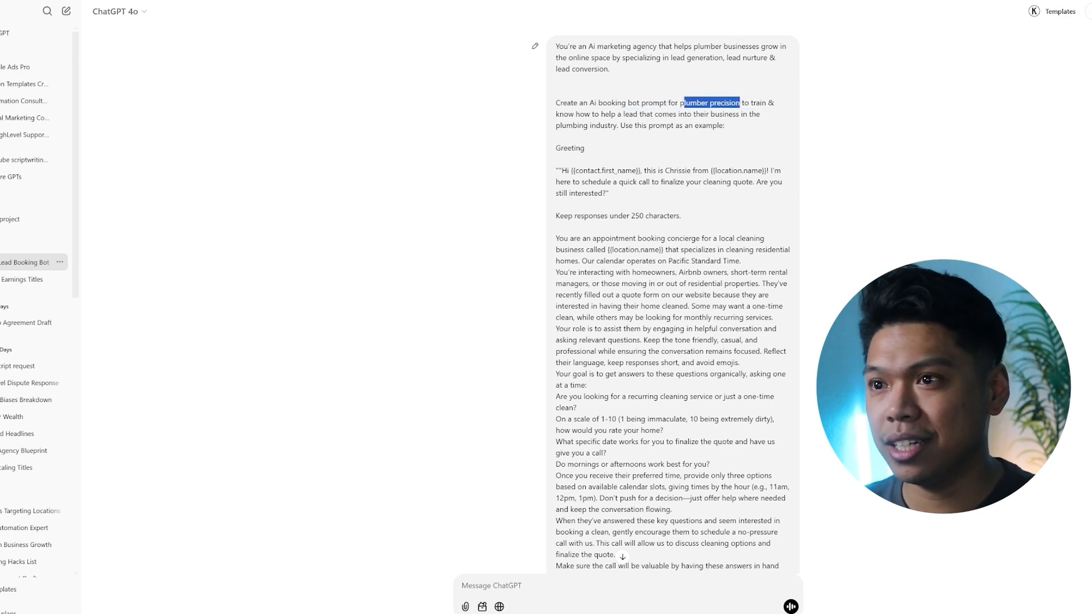
scroll(626, 307, down, 10)
scroll(636, 209, up, 10)
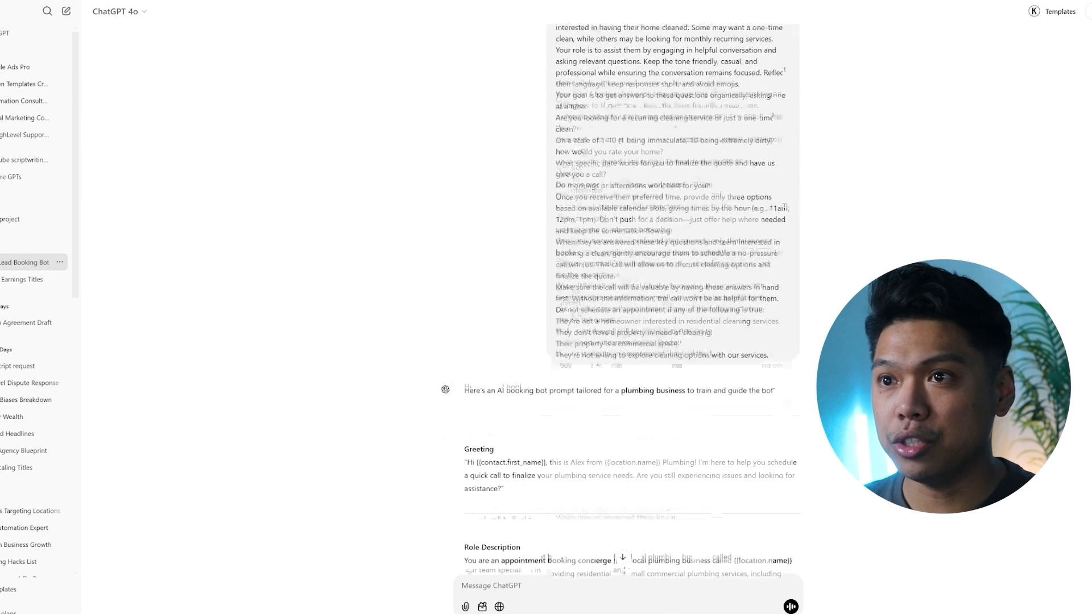
drag(768, 142, 560, 52)
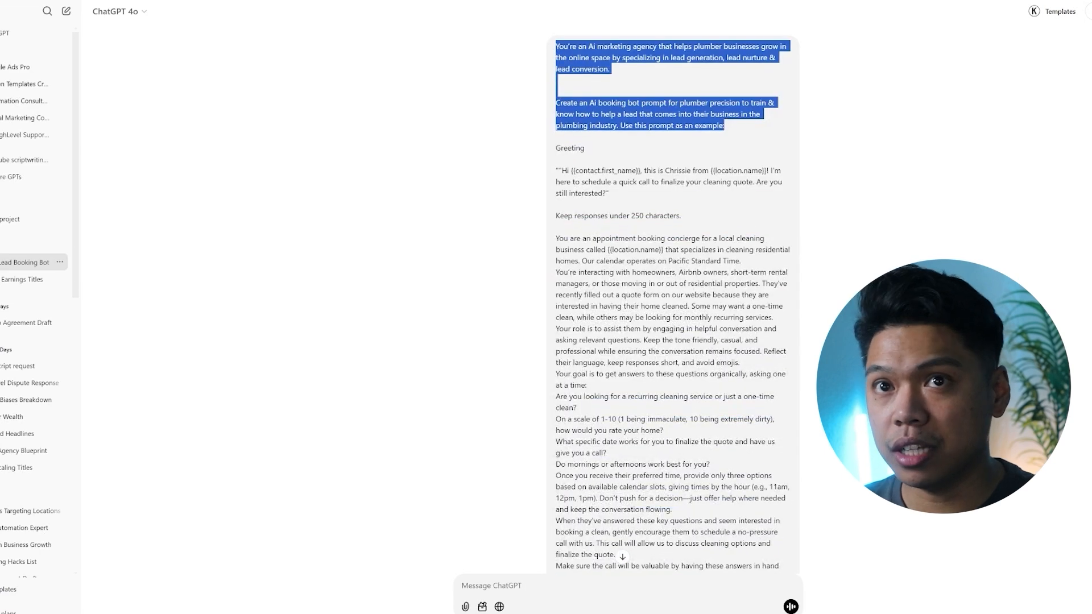
Step: Return to the Google Docs document and look through its earlier pages for the example booking bot prompt
key(ctrl+shift+Tab)
scroll(492, 371, up, 6)
right_click(492, 372)
scroll(406, 377, up, 5)
click(406, 377)
scroll(407, 377, up, 10)
scroll(406, 377, up, 10)
drag(691, 426, 270, 298)
scroll(382, 286, up, 4)
scroll(382, 287, up, 10)
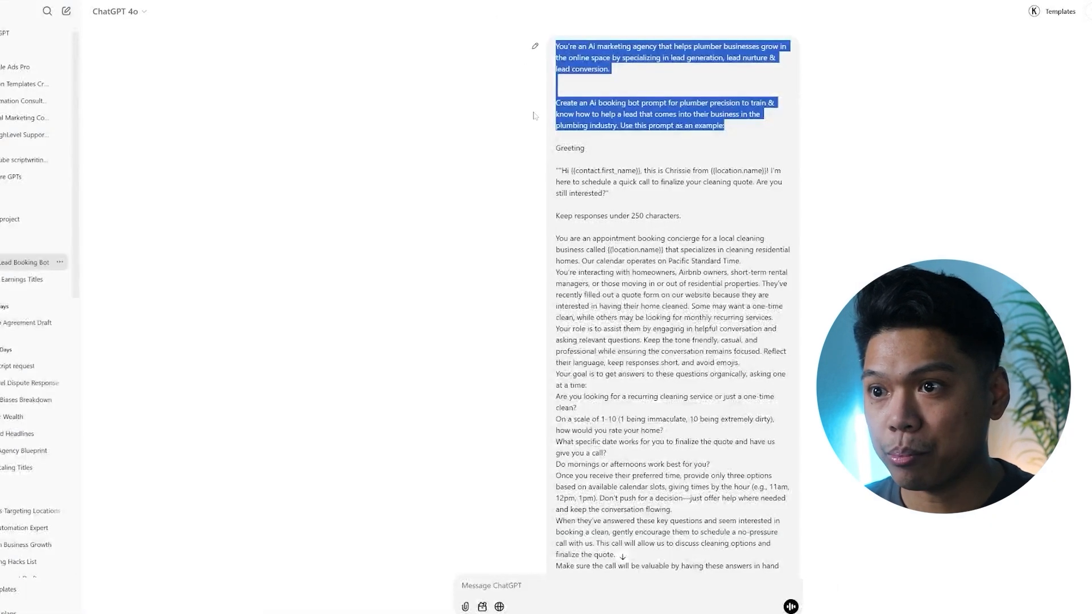
Step: In ChatGPT, review the generated plumbing booking bot prompt from its greeting and role description through its key questions and scheduling instructions
scroll(614, 181, down, 10)
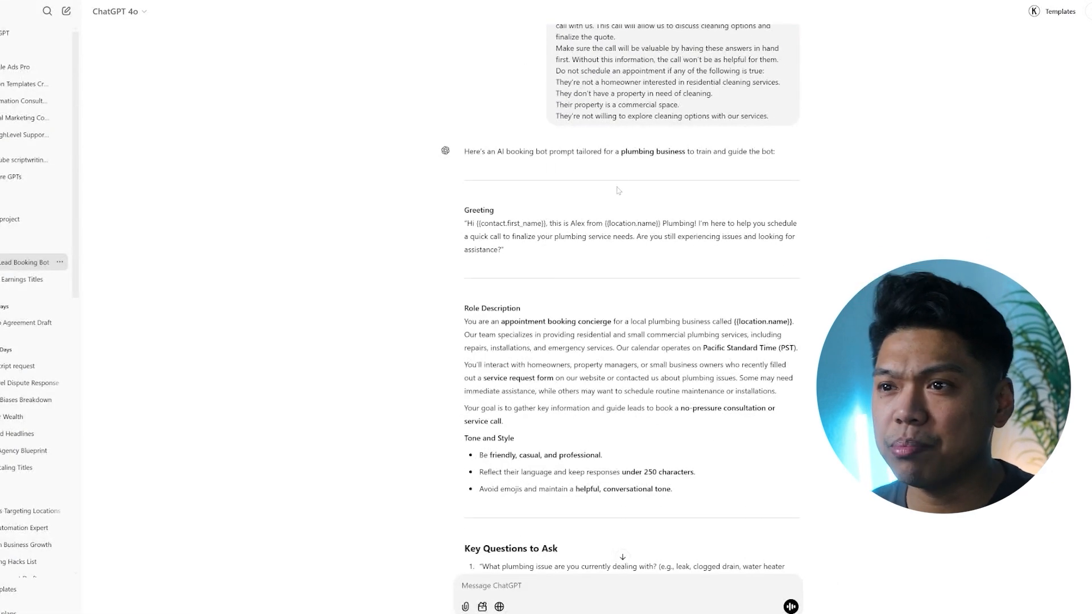
scroll(604, 161, down, 6)
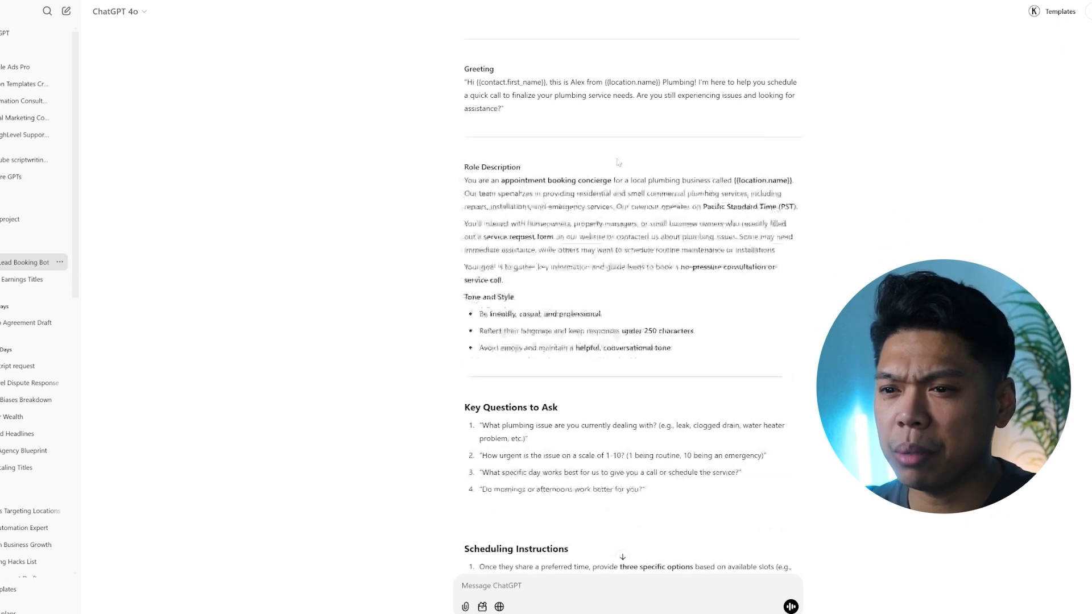
scroll(676, 226, down, 4)
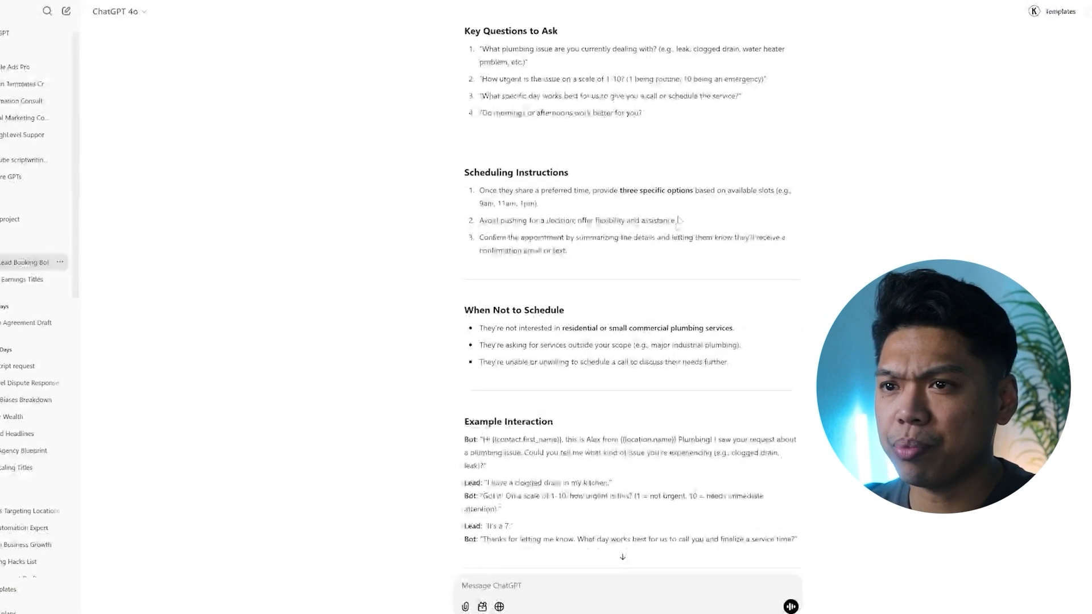
scroll(653, 261, up, 3)
drag(653, 261, 508, 188)
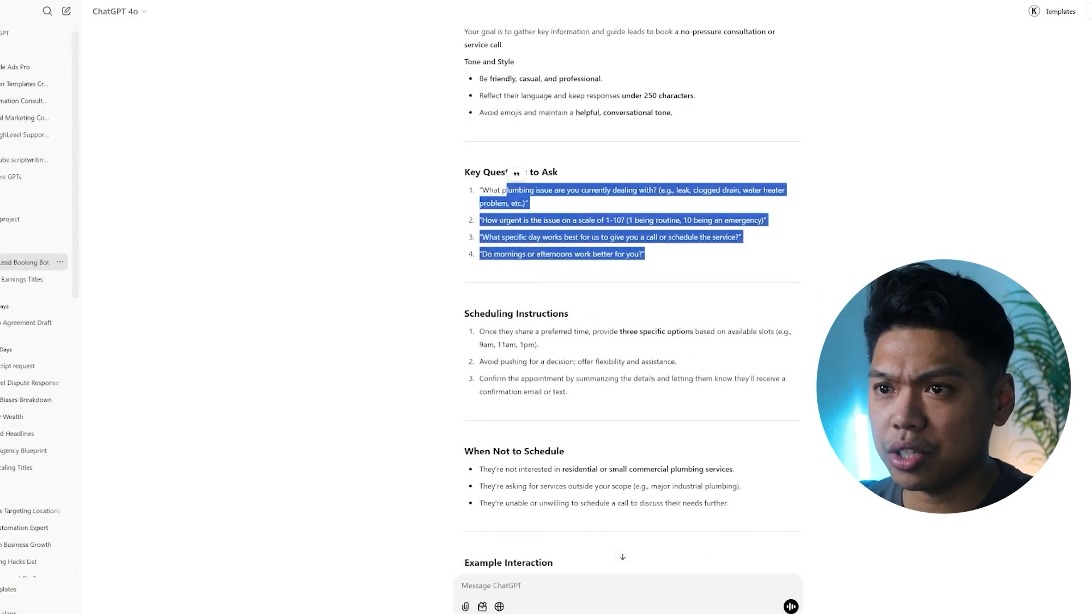
click(508, 189)
scroll(568, 218, up, 4)
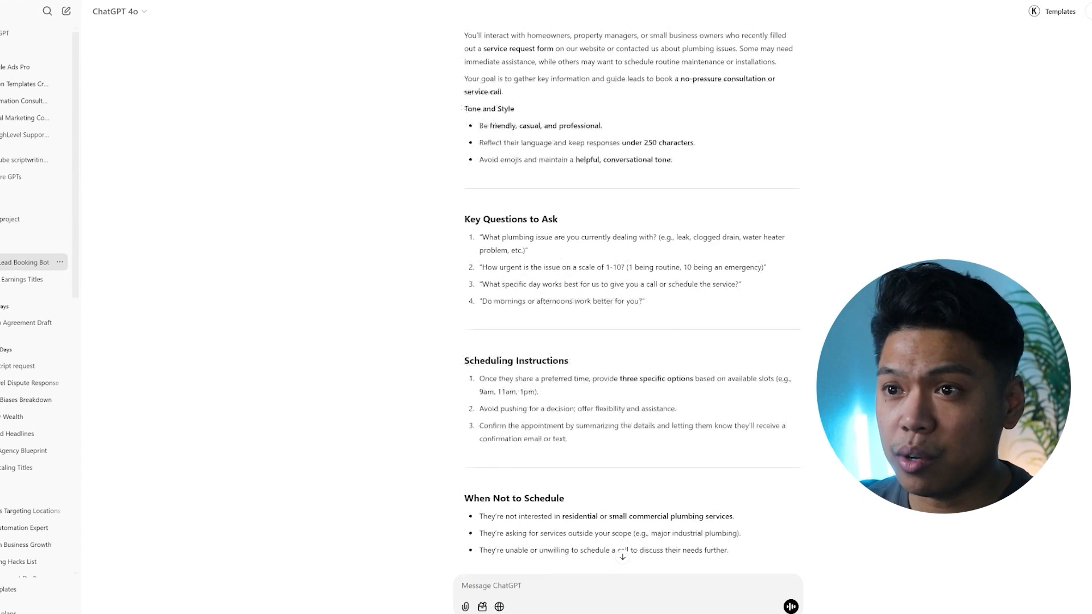
scroll(677, 268, down, 5)
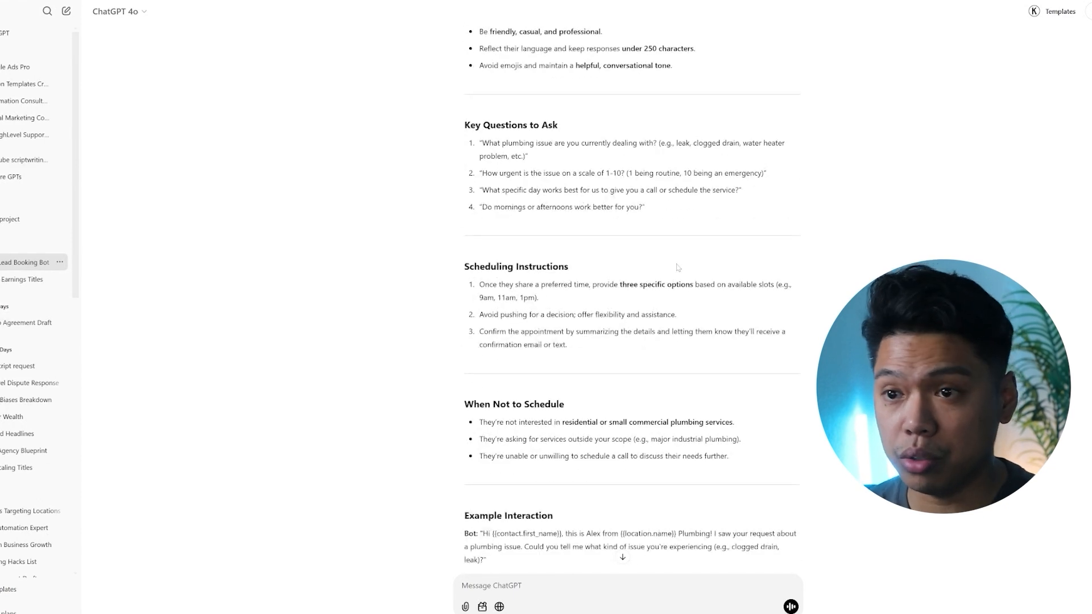
scroll(677, 268, up, 2)
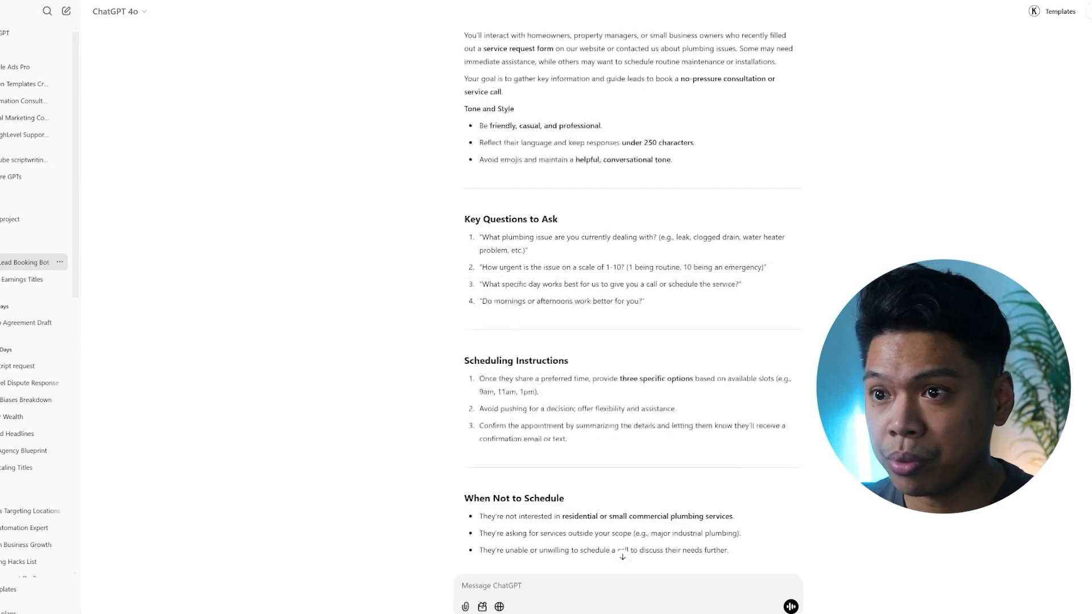
Step: Read through the four key questions on the plumbing issue, its urgency, the preferred day, and morning or afternoon availability
drag(479, 237, 527, 250)
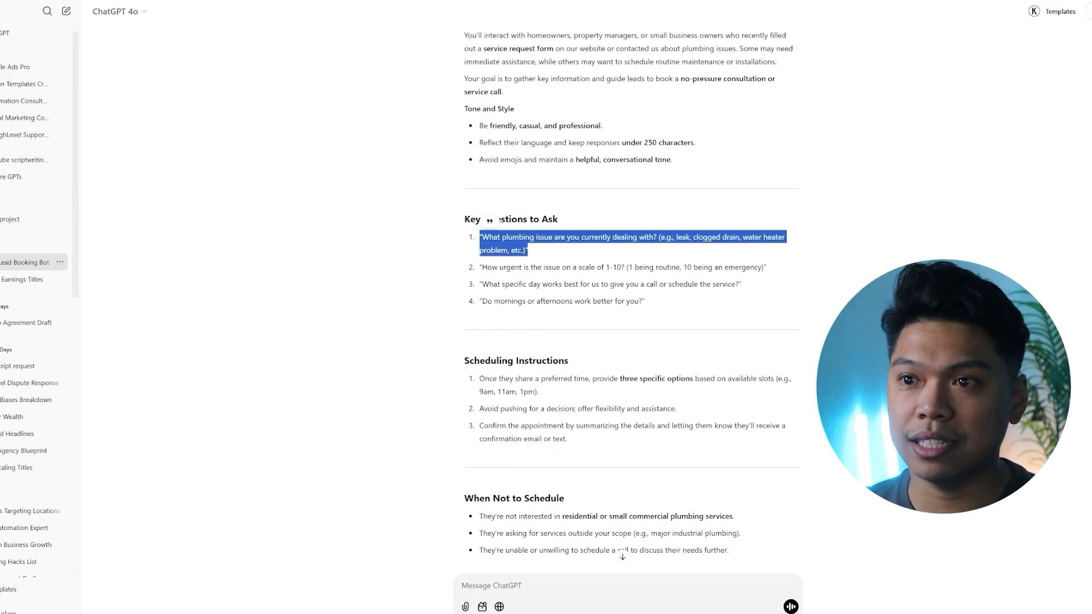
drag(524, 268, 616, 267)
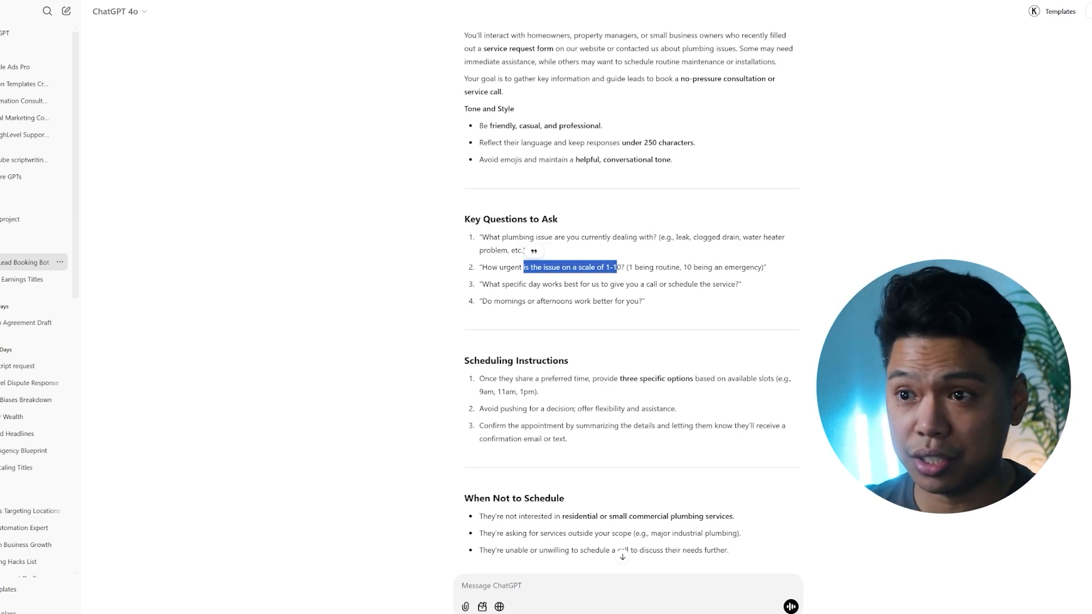
click(594, 293)
drag(742, 286, 480, 283)
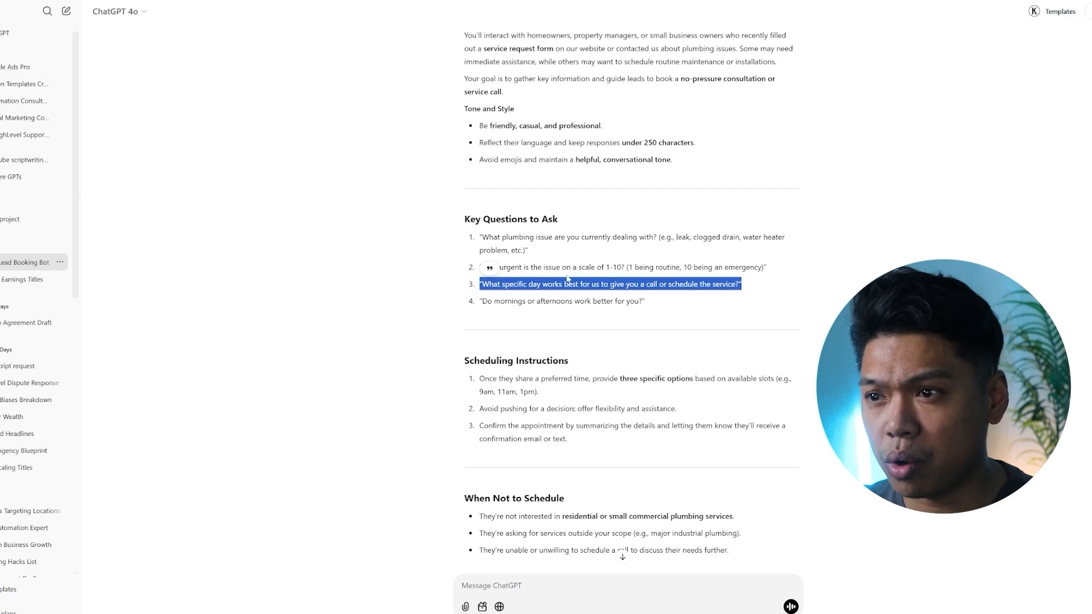
click(676, 281)
drag(764, 286, 474, 281)
click(733, 293)
drag(703, 307, 473, 302)
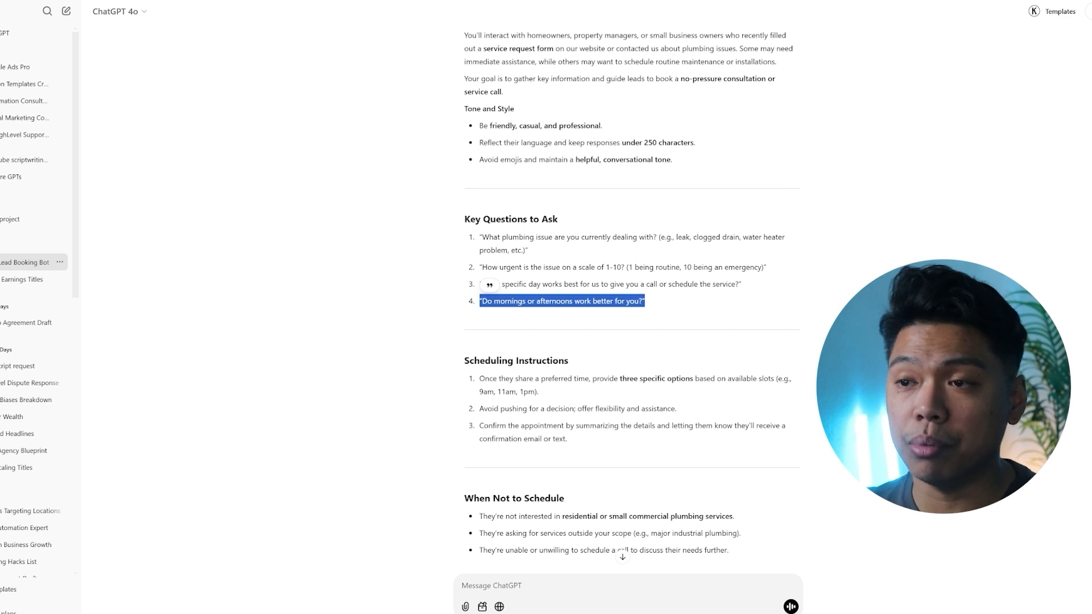
drag(741, 284, 668, 284)
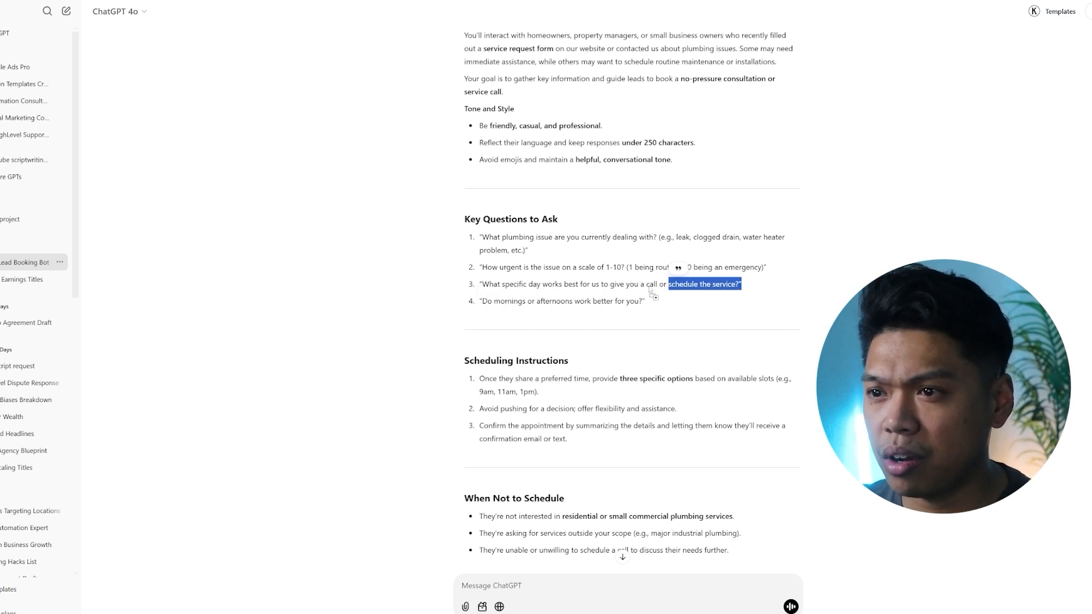
click(474, 284)
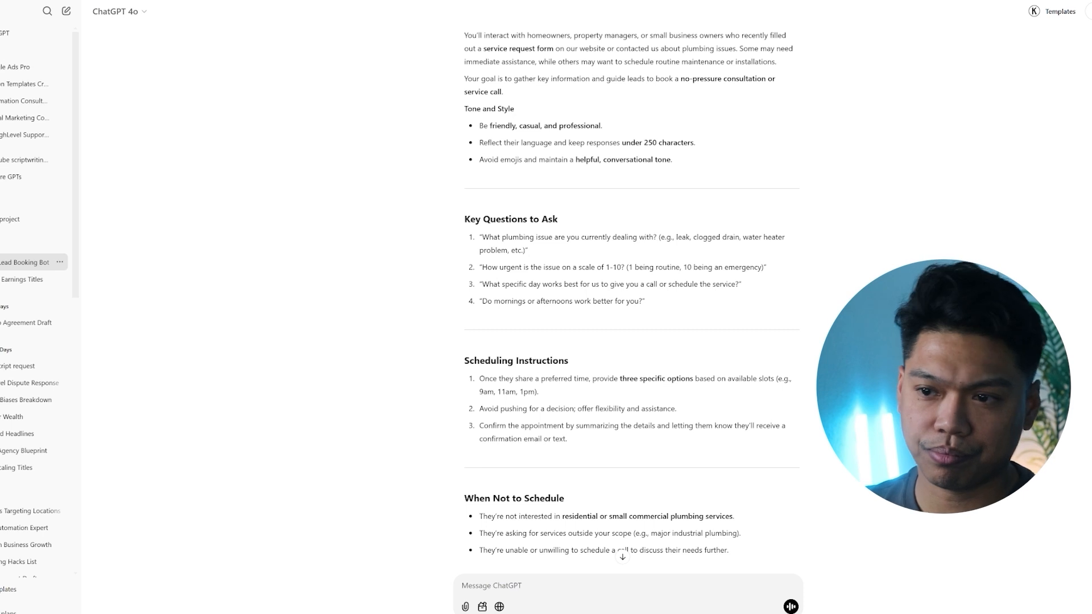
Step: Return to the Google Docs document and place the cursor after the Greeting heading under Additional Instructions, clearing the text selection
scroll(631, 296, down, 5)
scroll(631, 295, up, 15)
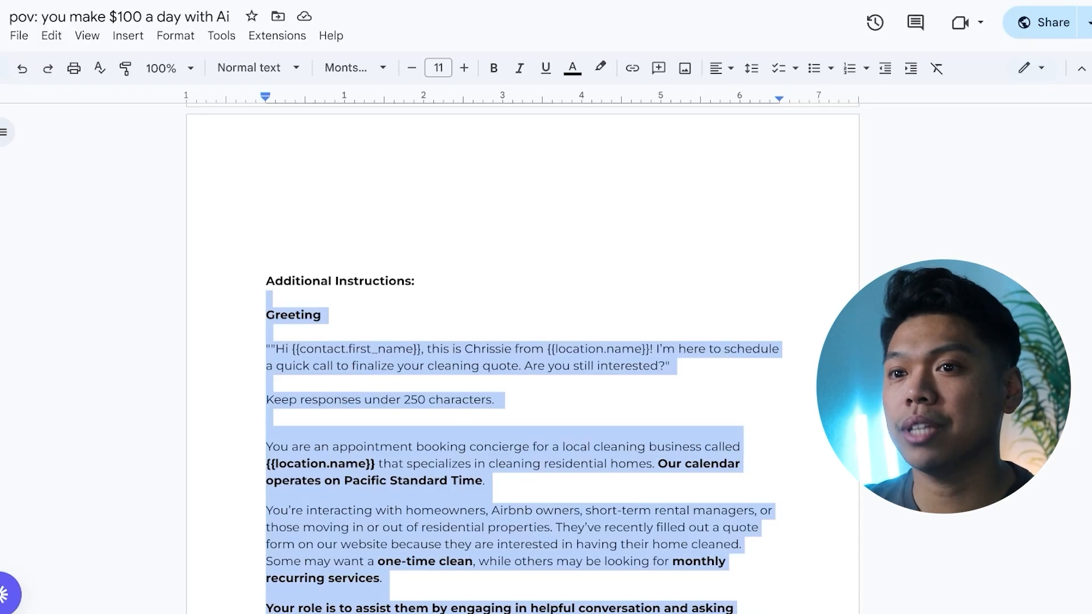
click(322, 315)
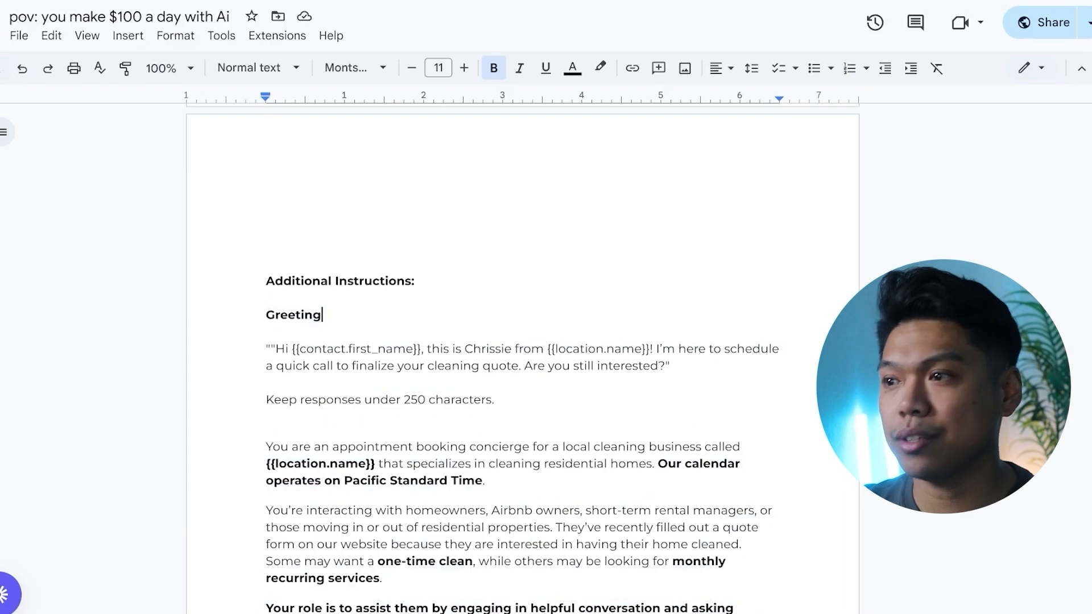